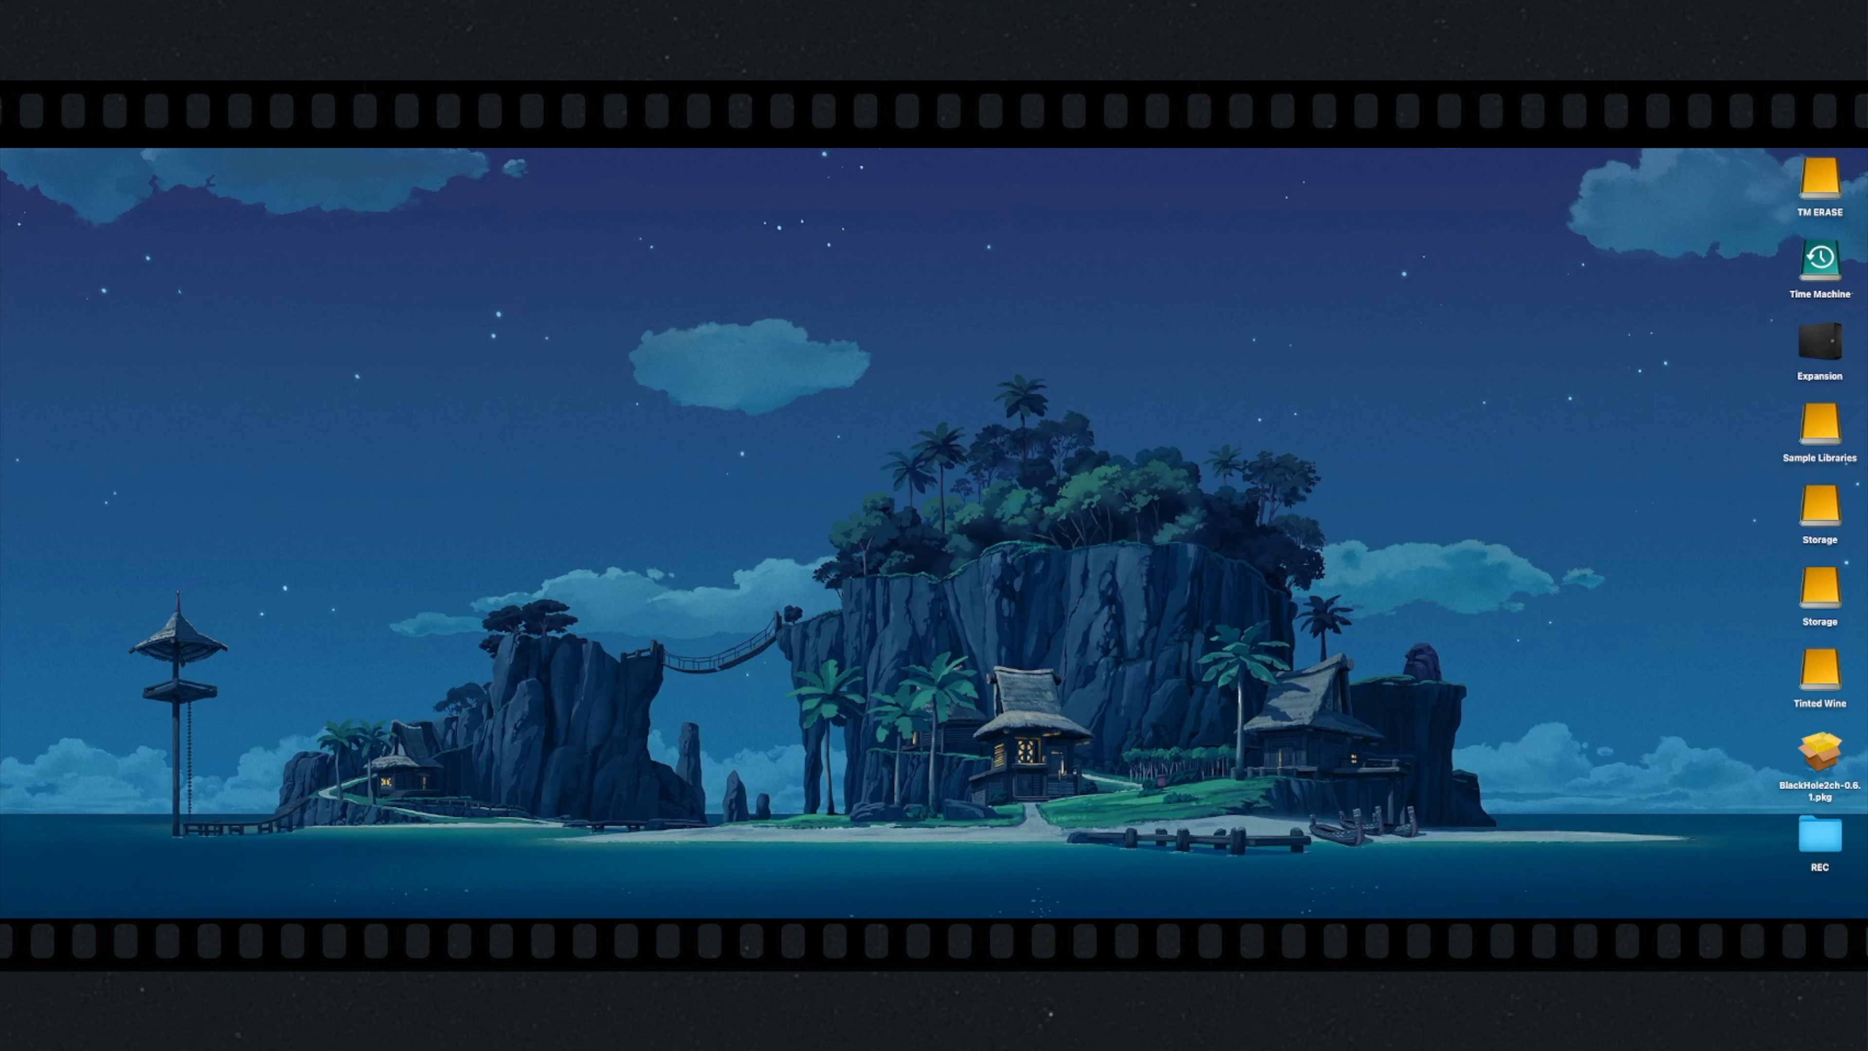
# - Open Final Cut Pro and go through the project and clips in the Episode 1 event
pyautogui.click(654, 880)
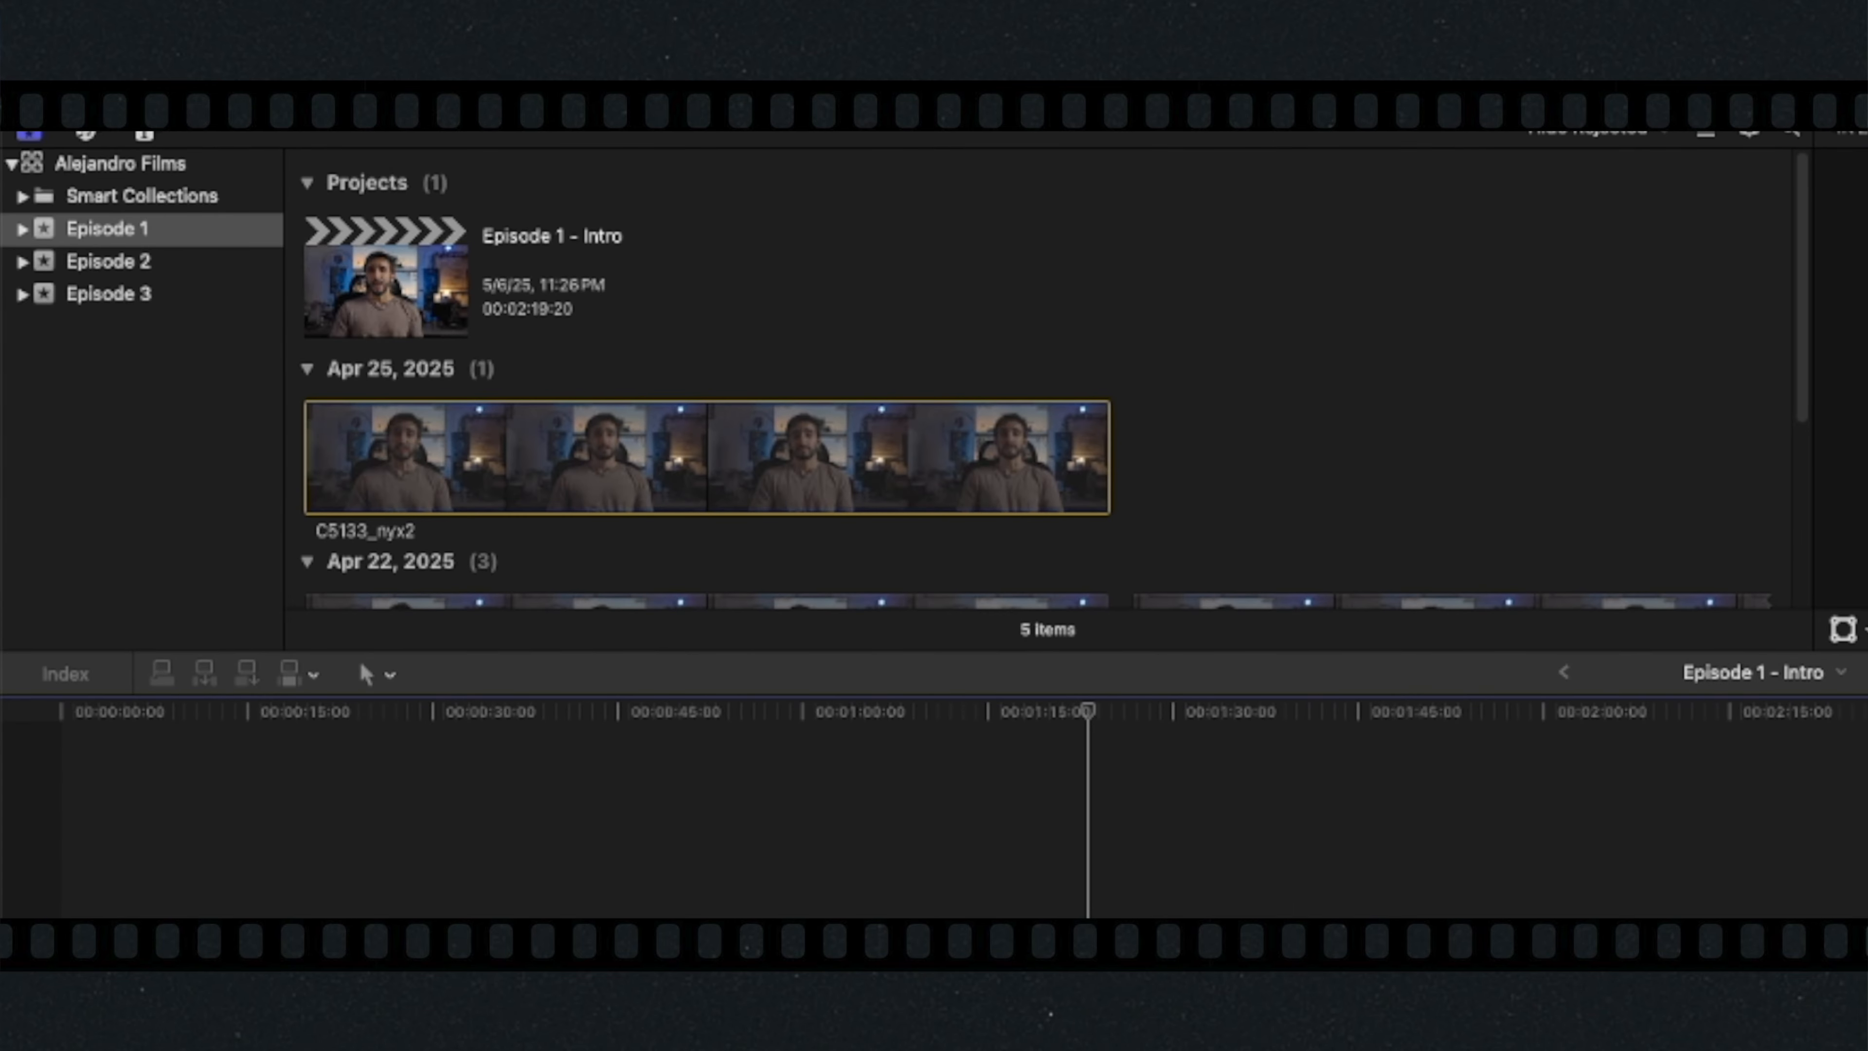
pyautogui.click(137, 165)
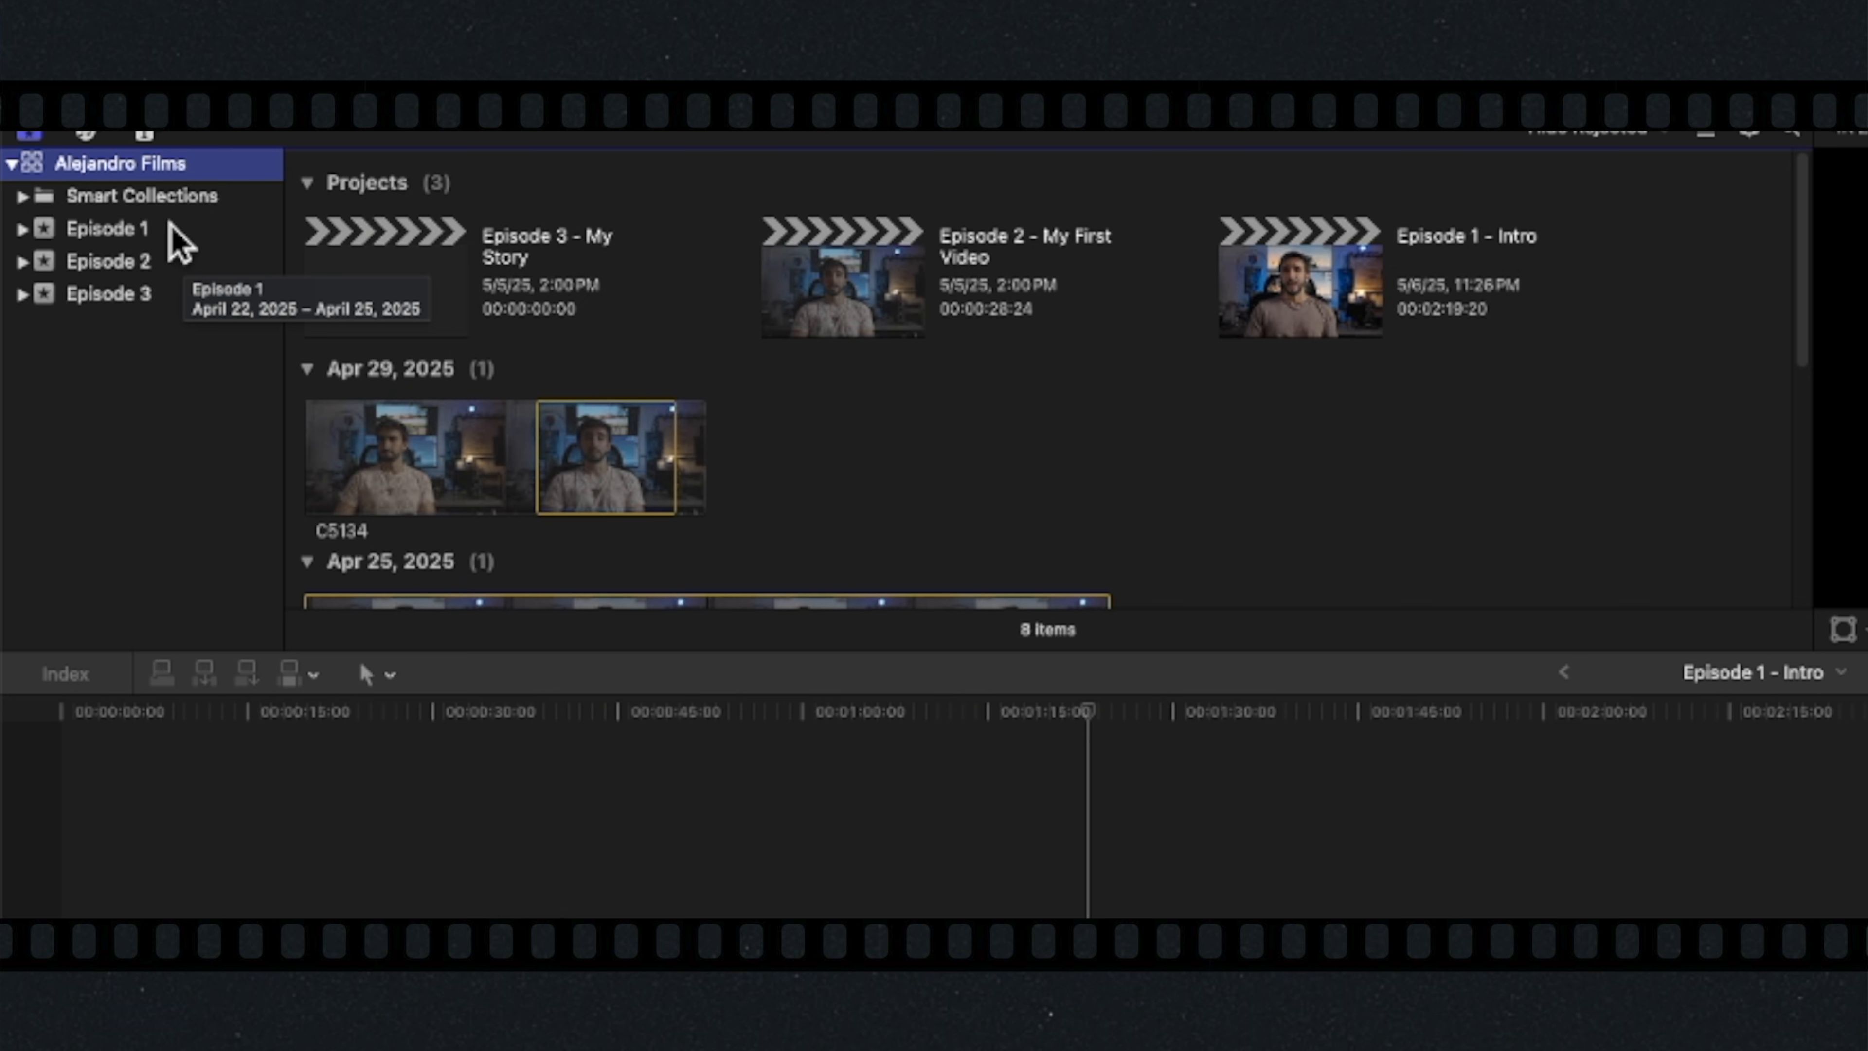
pyautogui.click(146, 234)
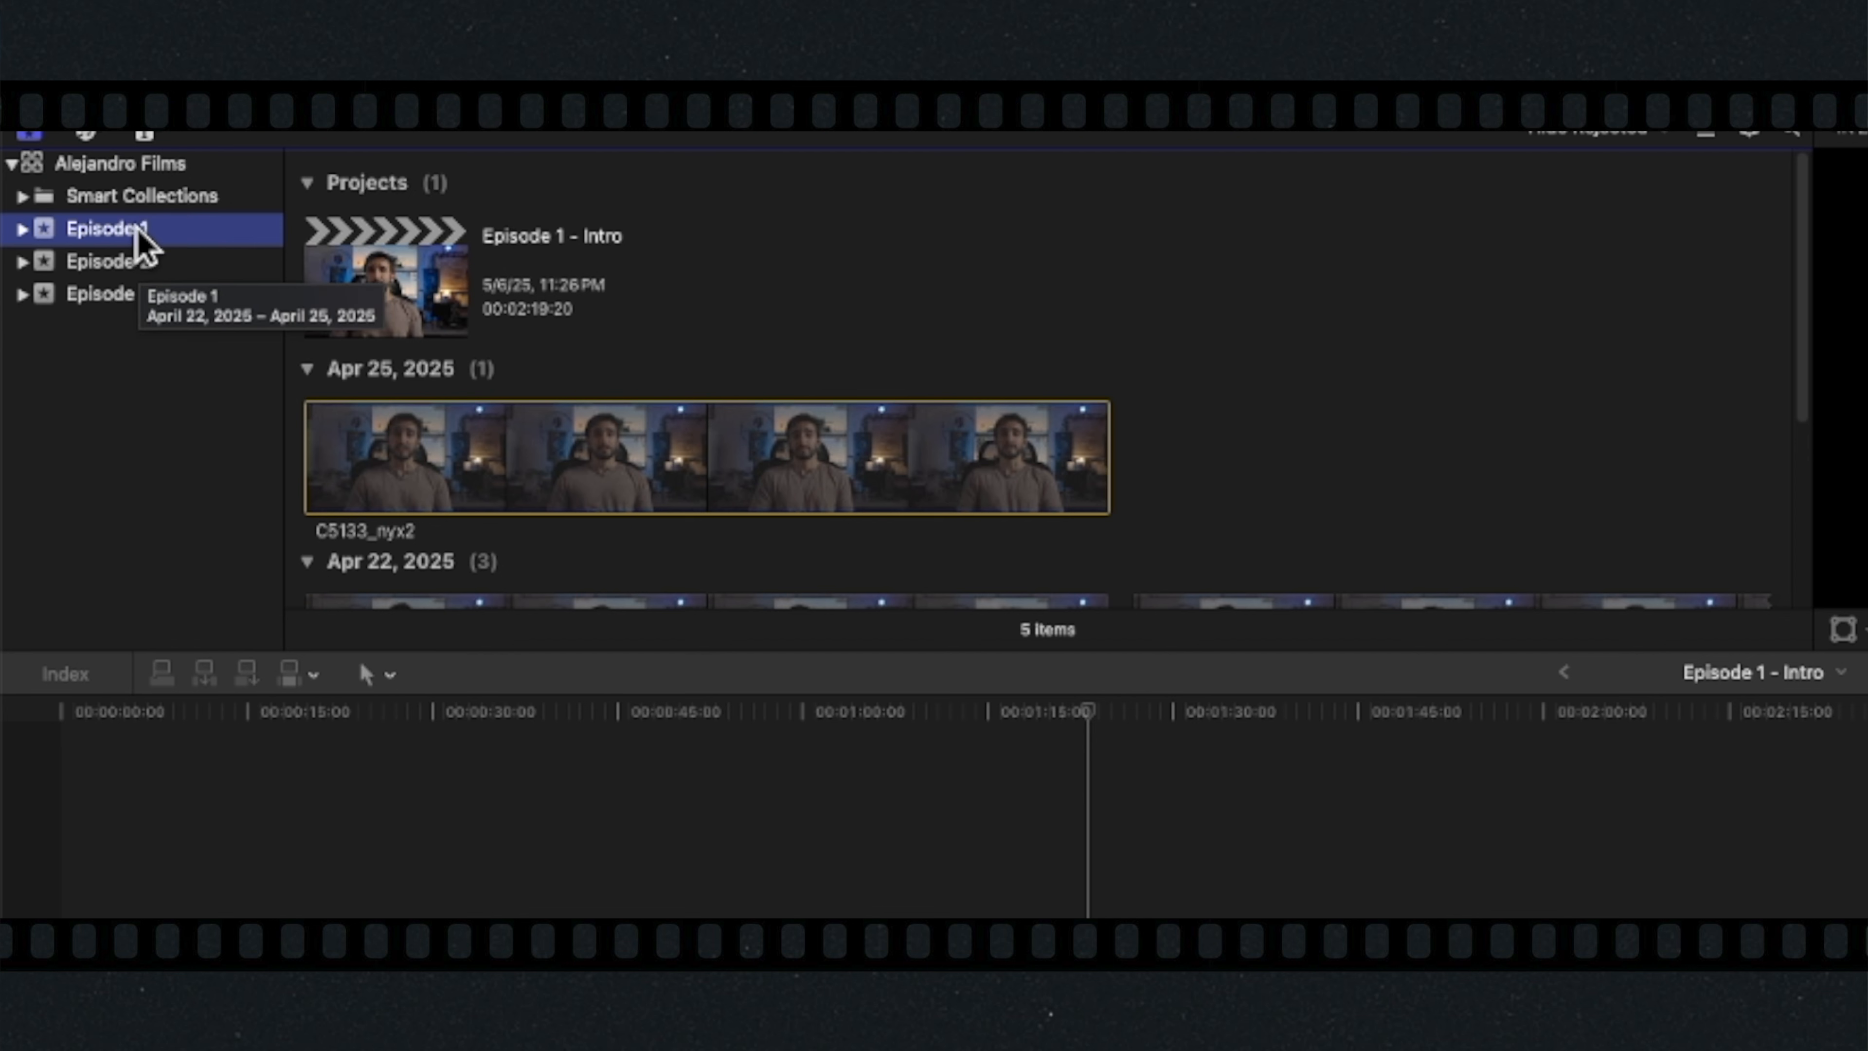
pyautogui.scroll(-1, 825, 276)
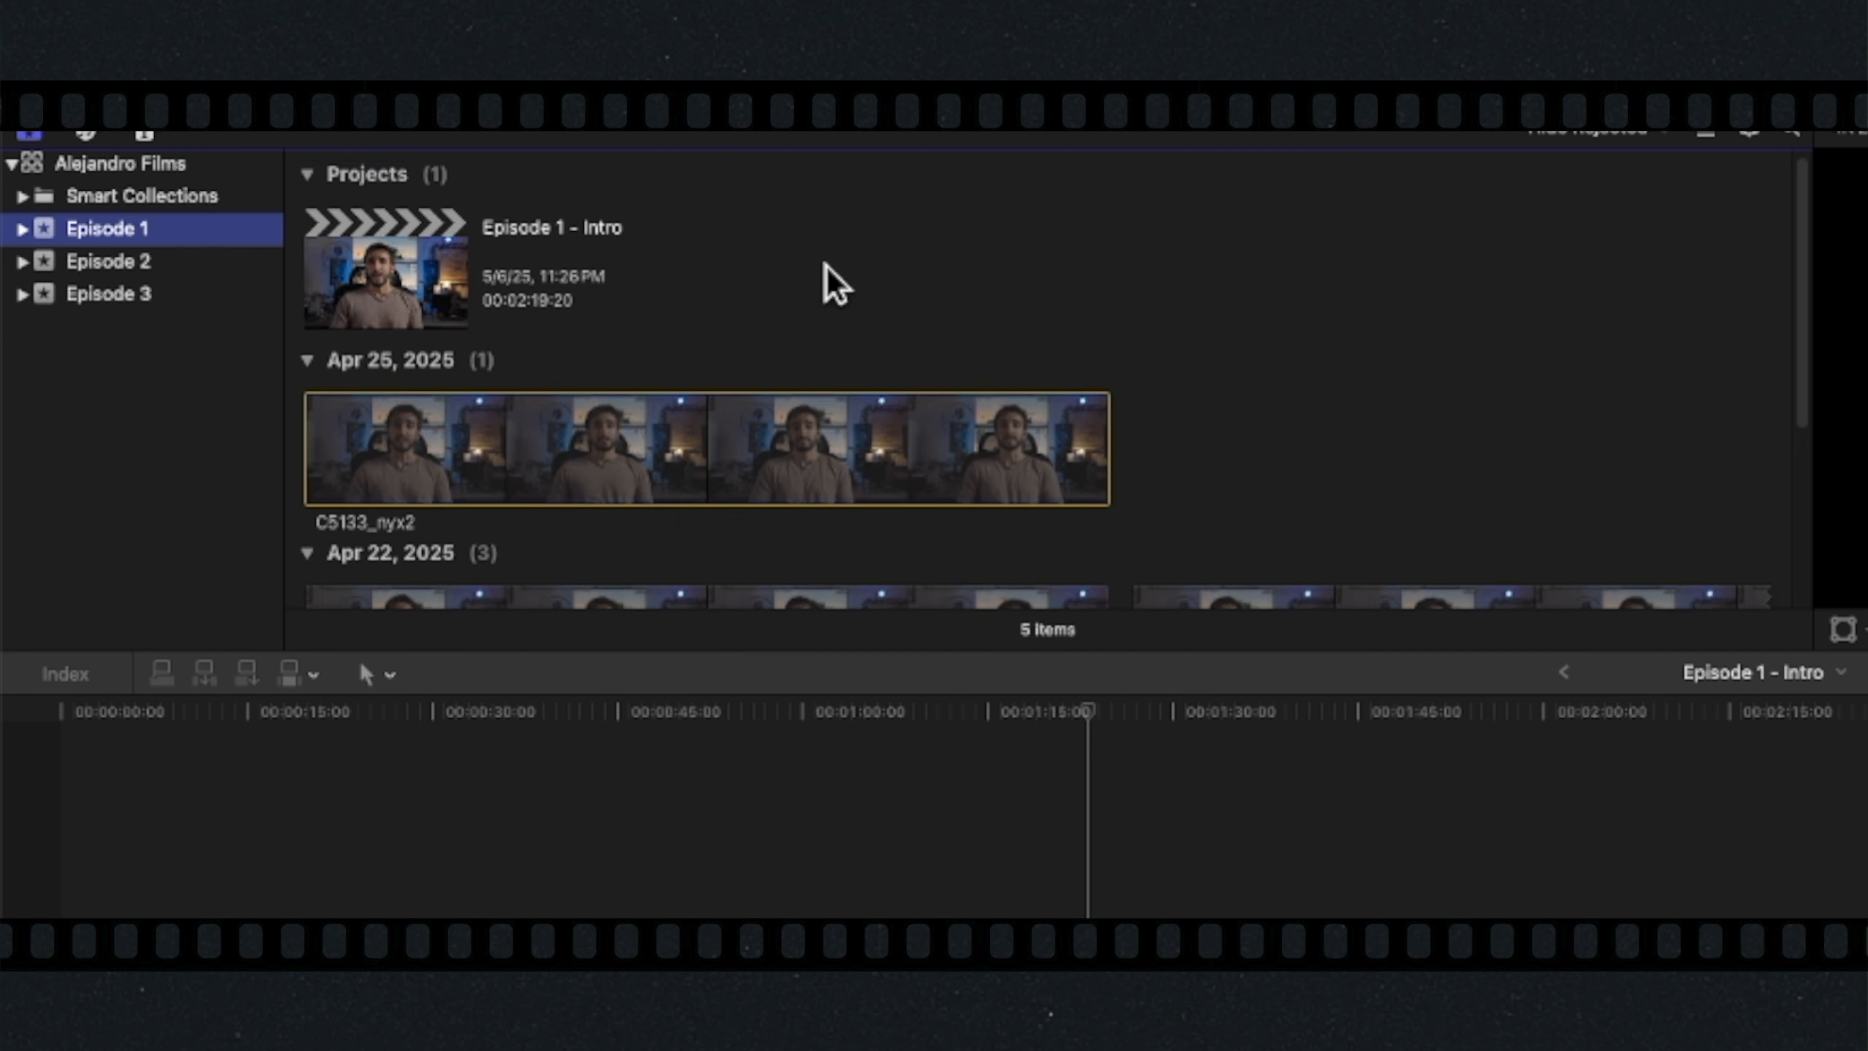
pyautogui.scroll(-8, 835, 283)
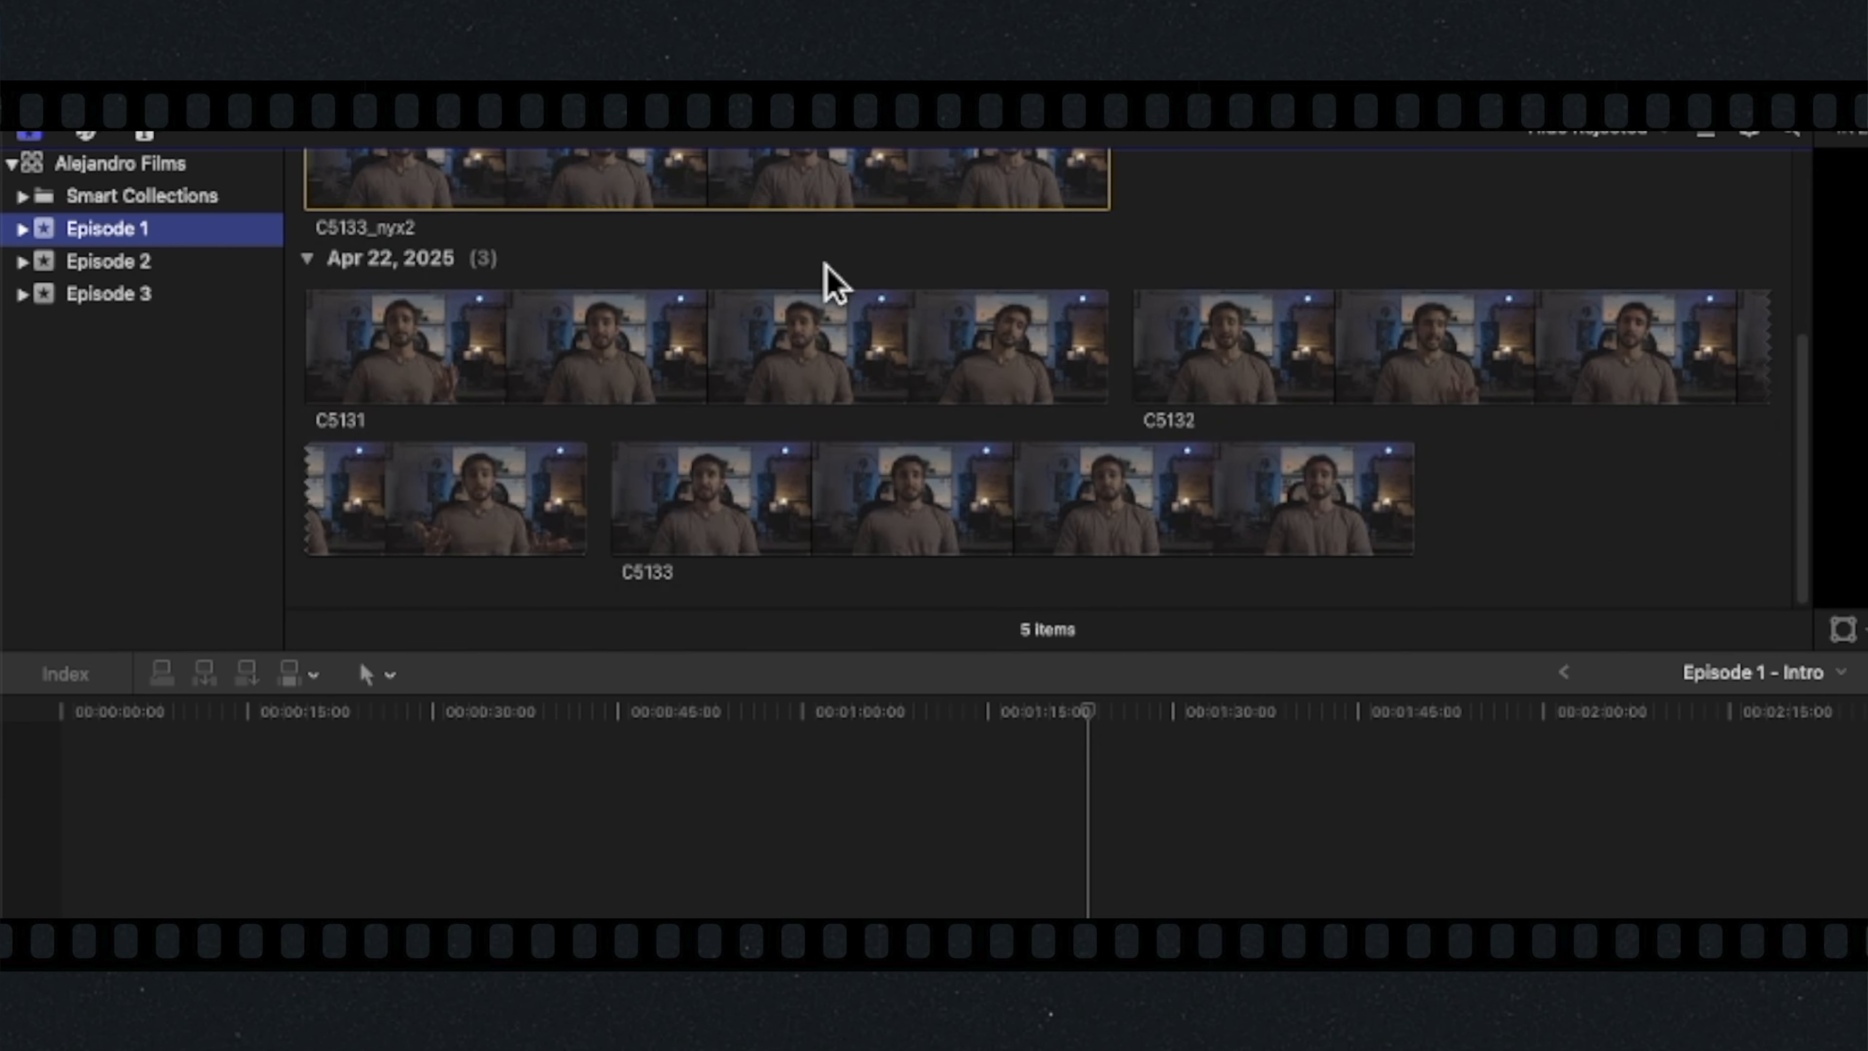
pyautogui.scroll(8, 834, 284)
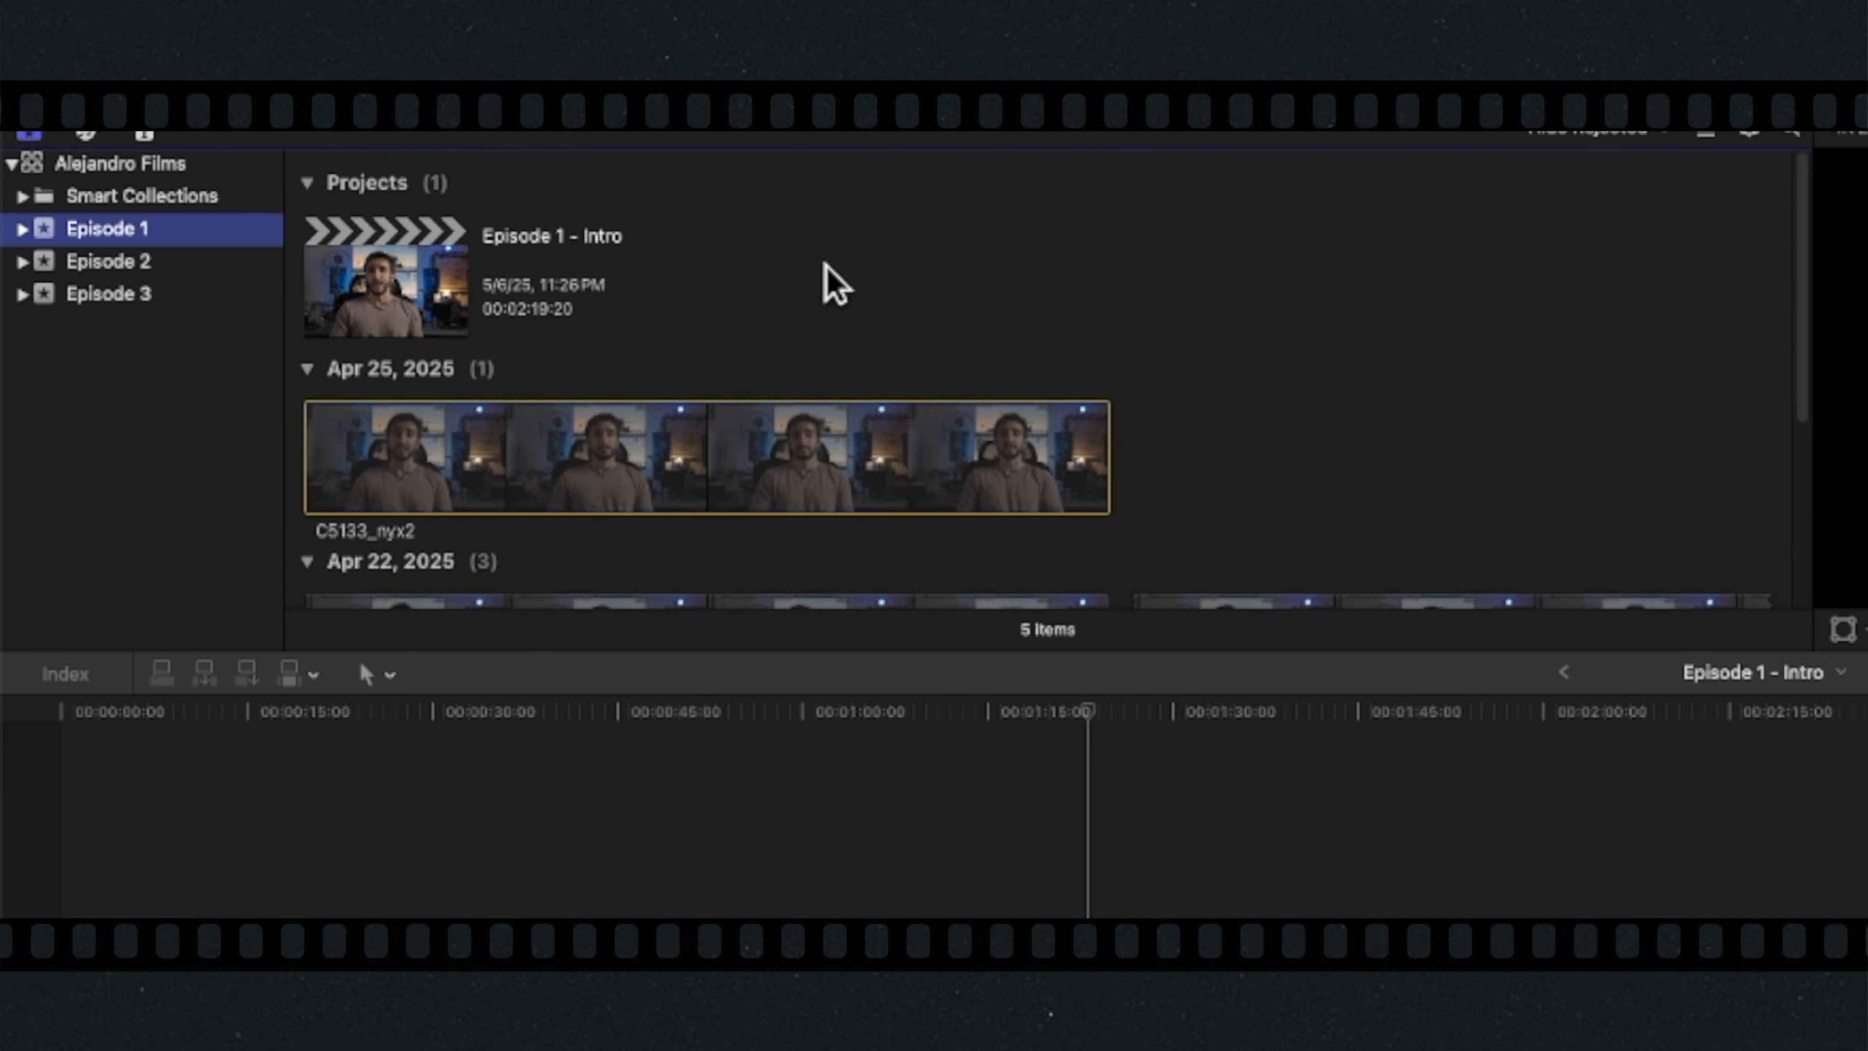
# - Create a project named "Episode 1 - Intro Video" in the Episode 1 event with 4K, 3840x2160, 30p settings
pyautogui.rightClick(750, 250)
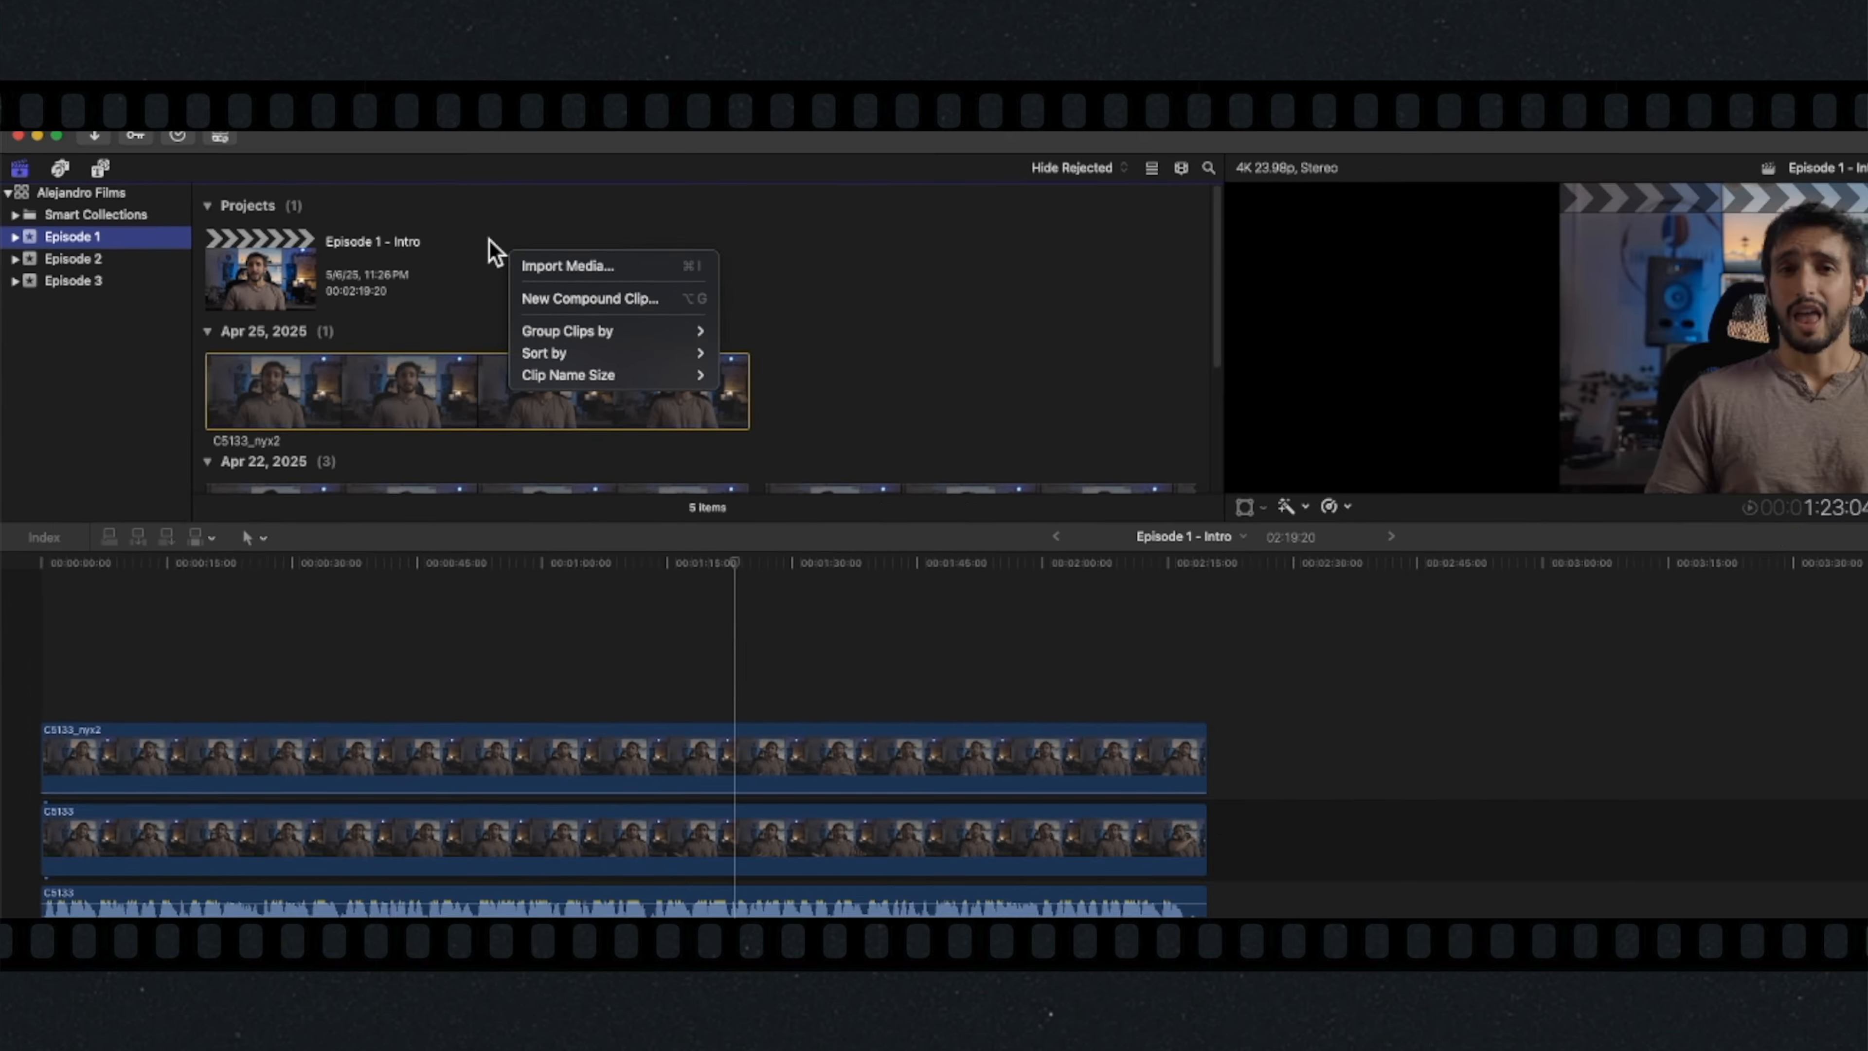
pyautogui.click(126, 139)
pyautogui.moveTo(166, 159)
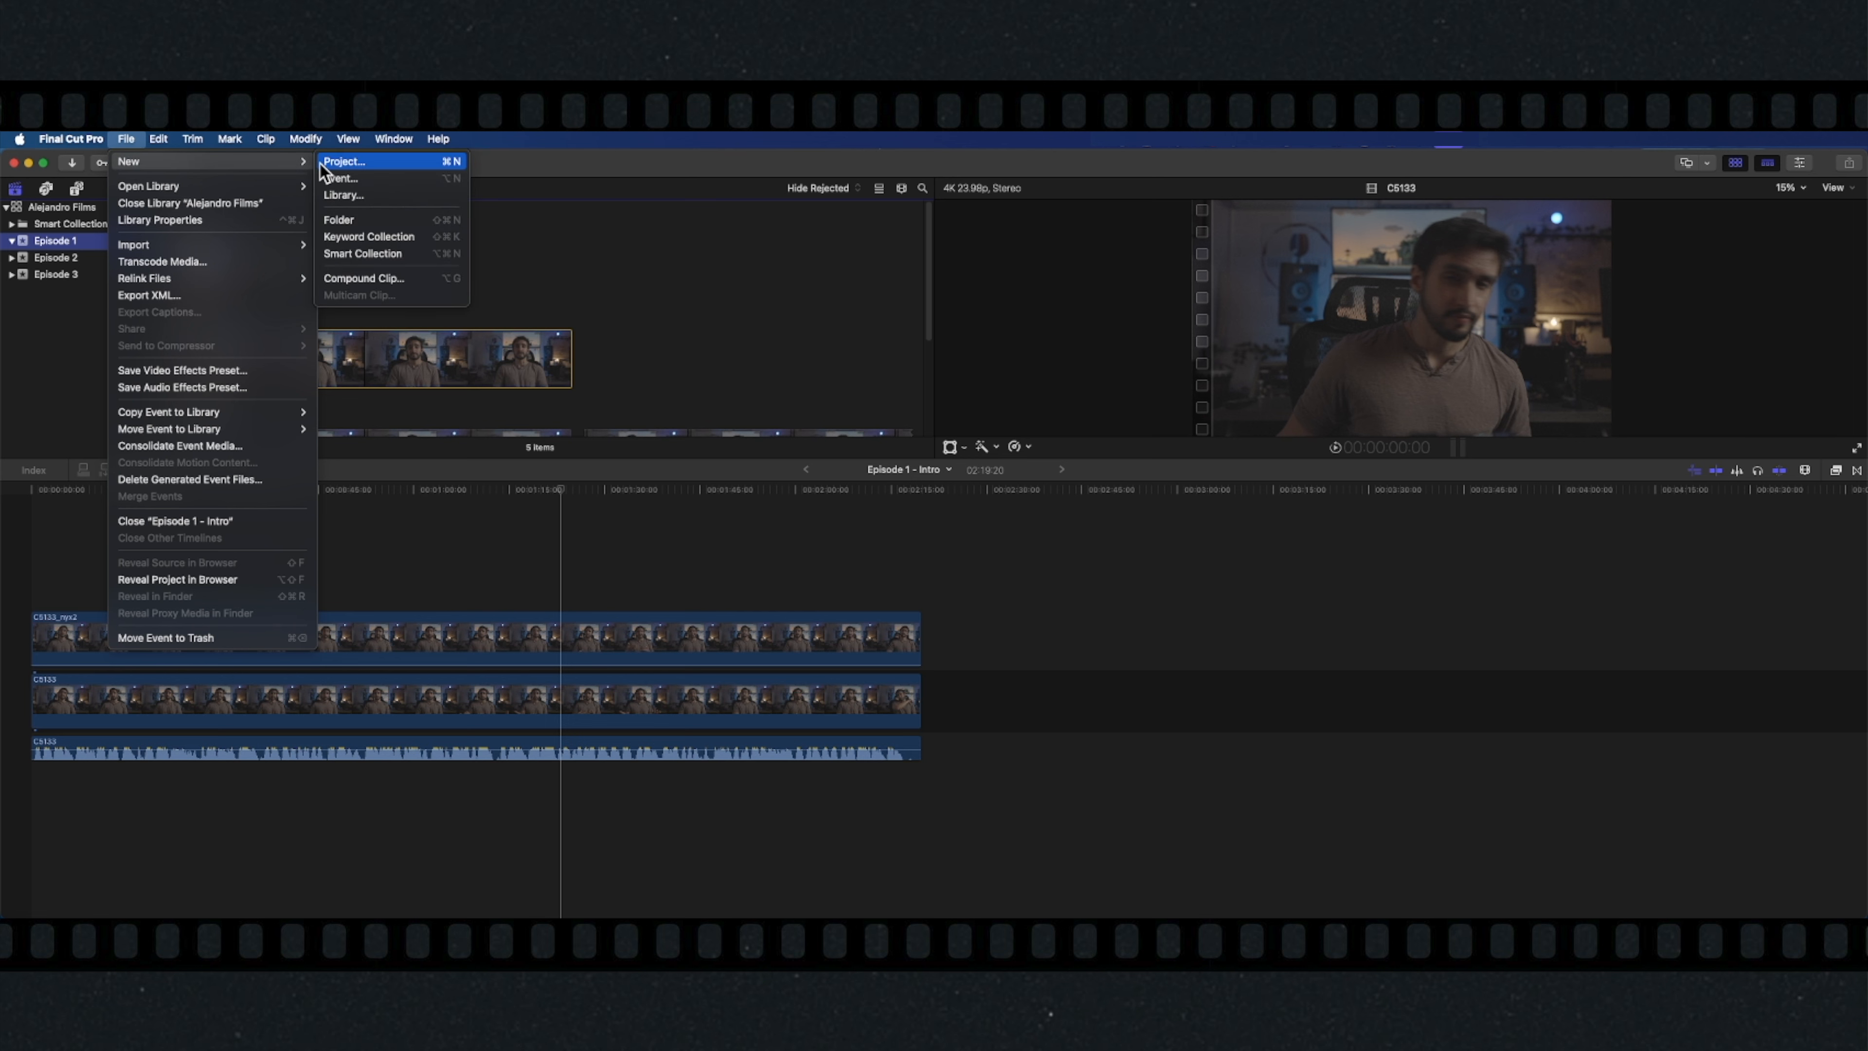
pyautogui.click(331, 164)
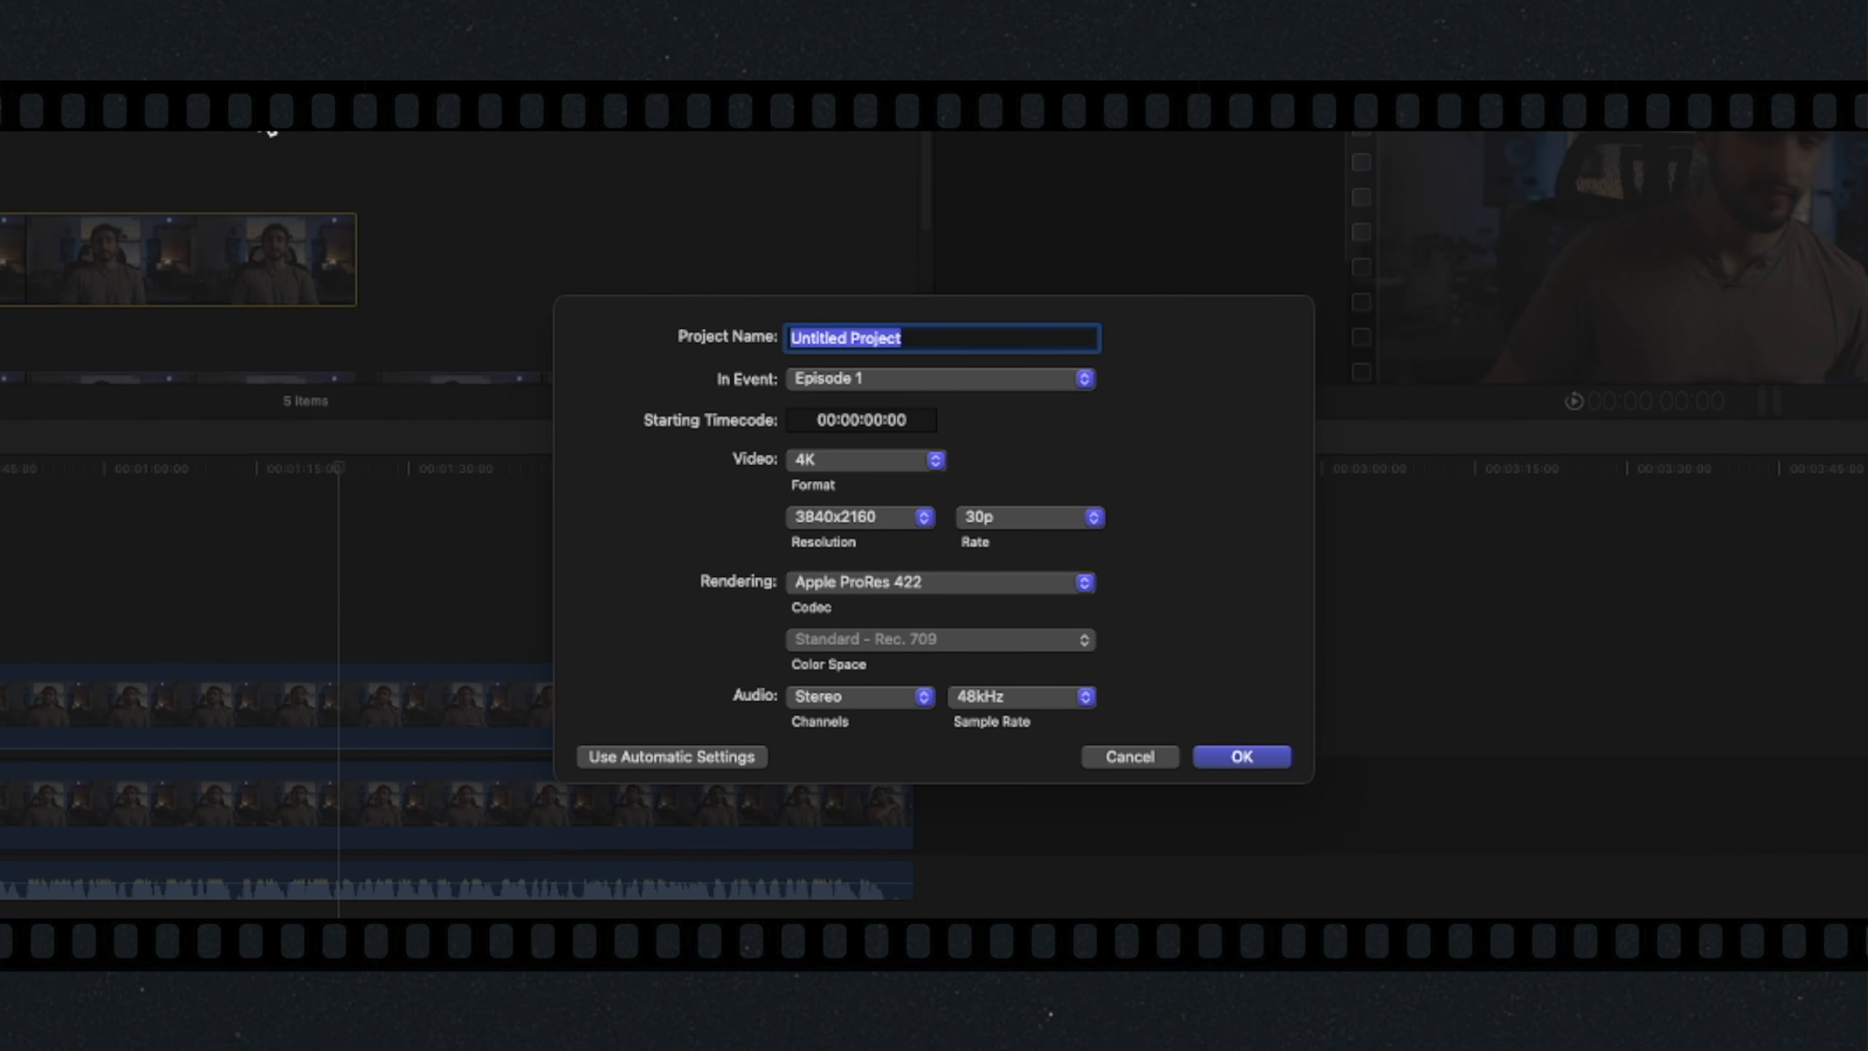
pyautogui.write('Episode 1 - ')
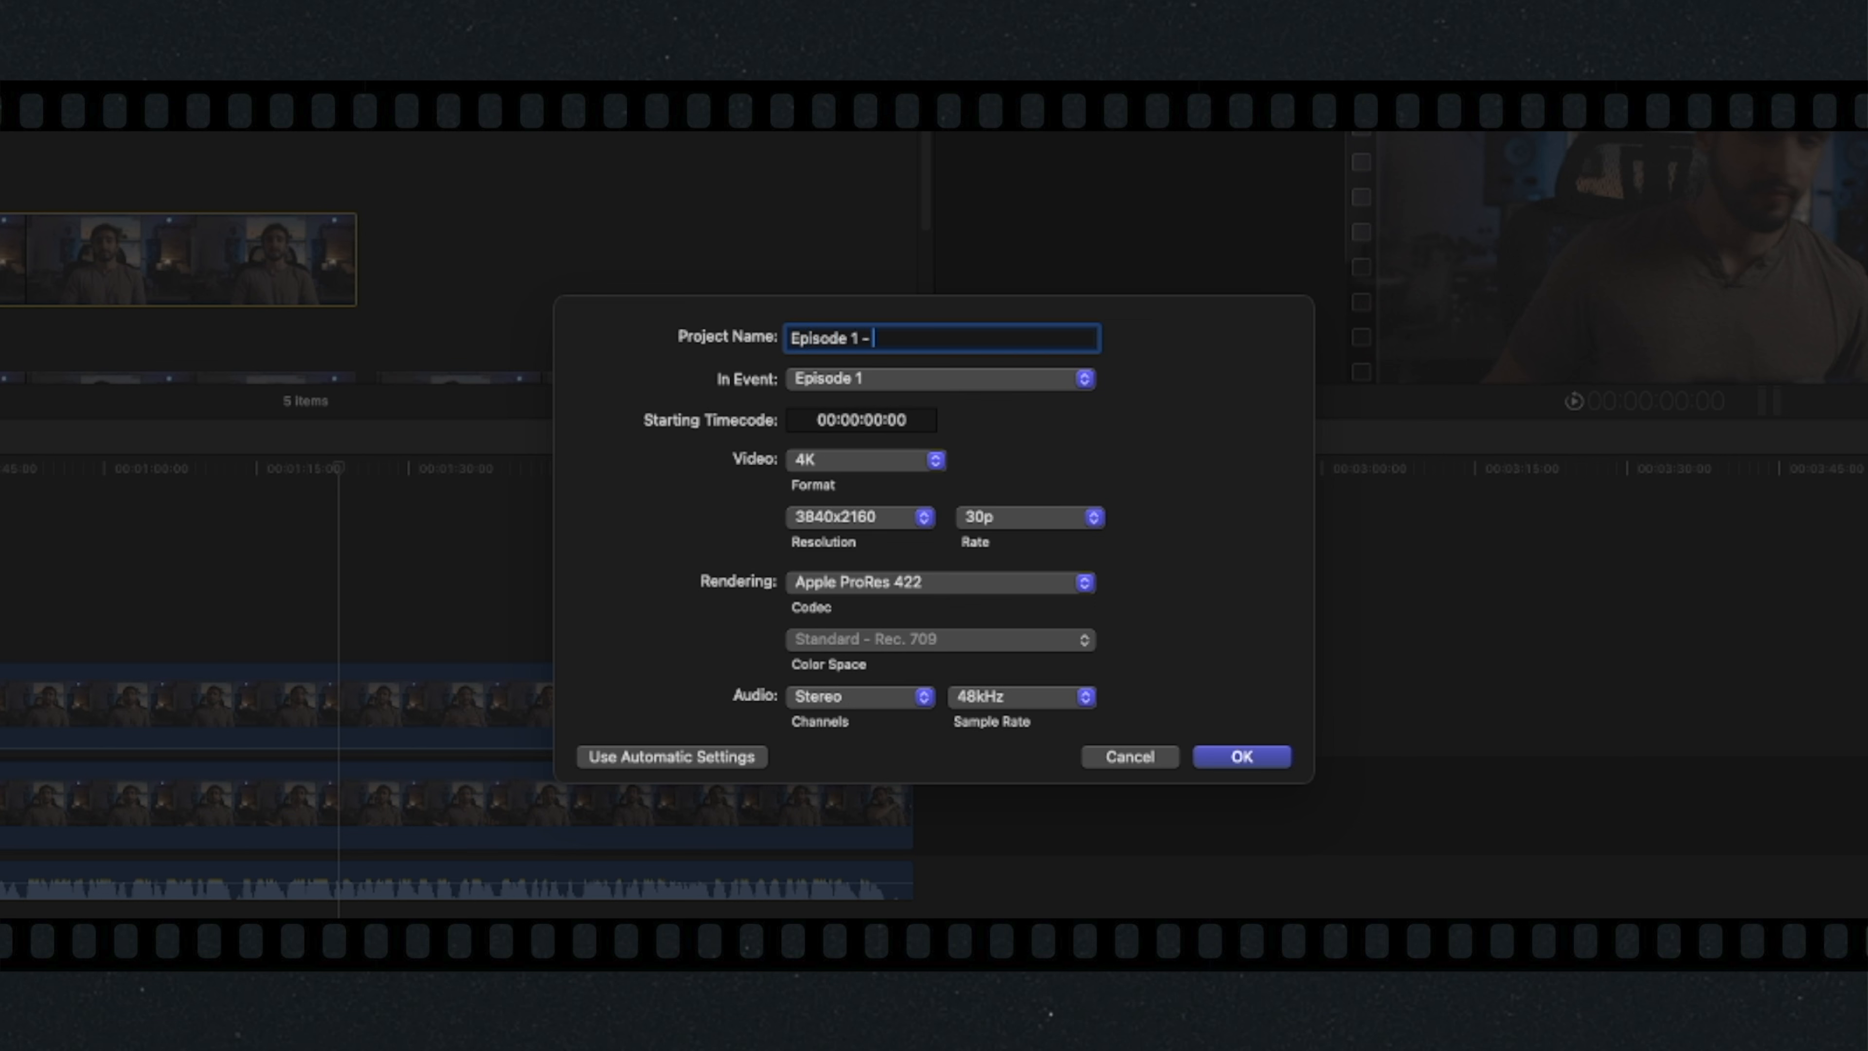
pyautogui.write('Intro Video')
pyautogui.click(1228, 751)
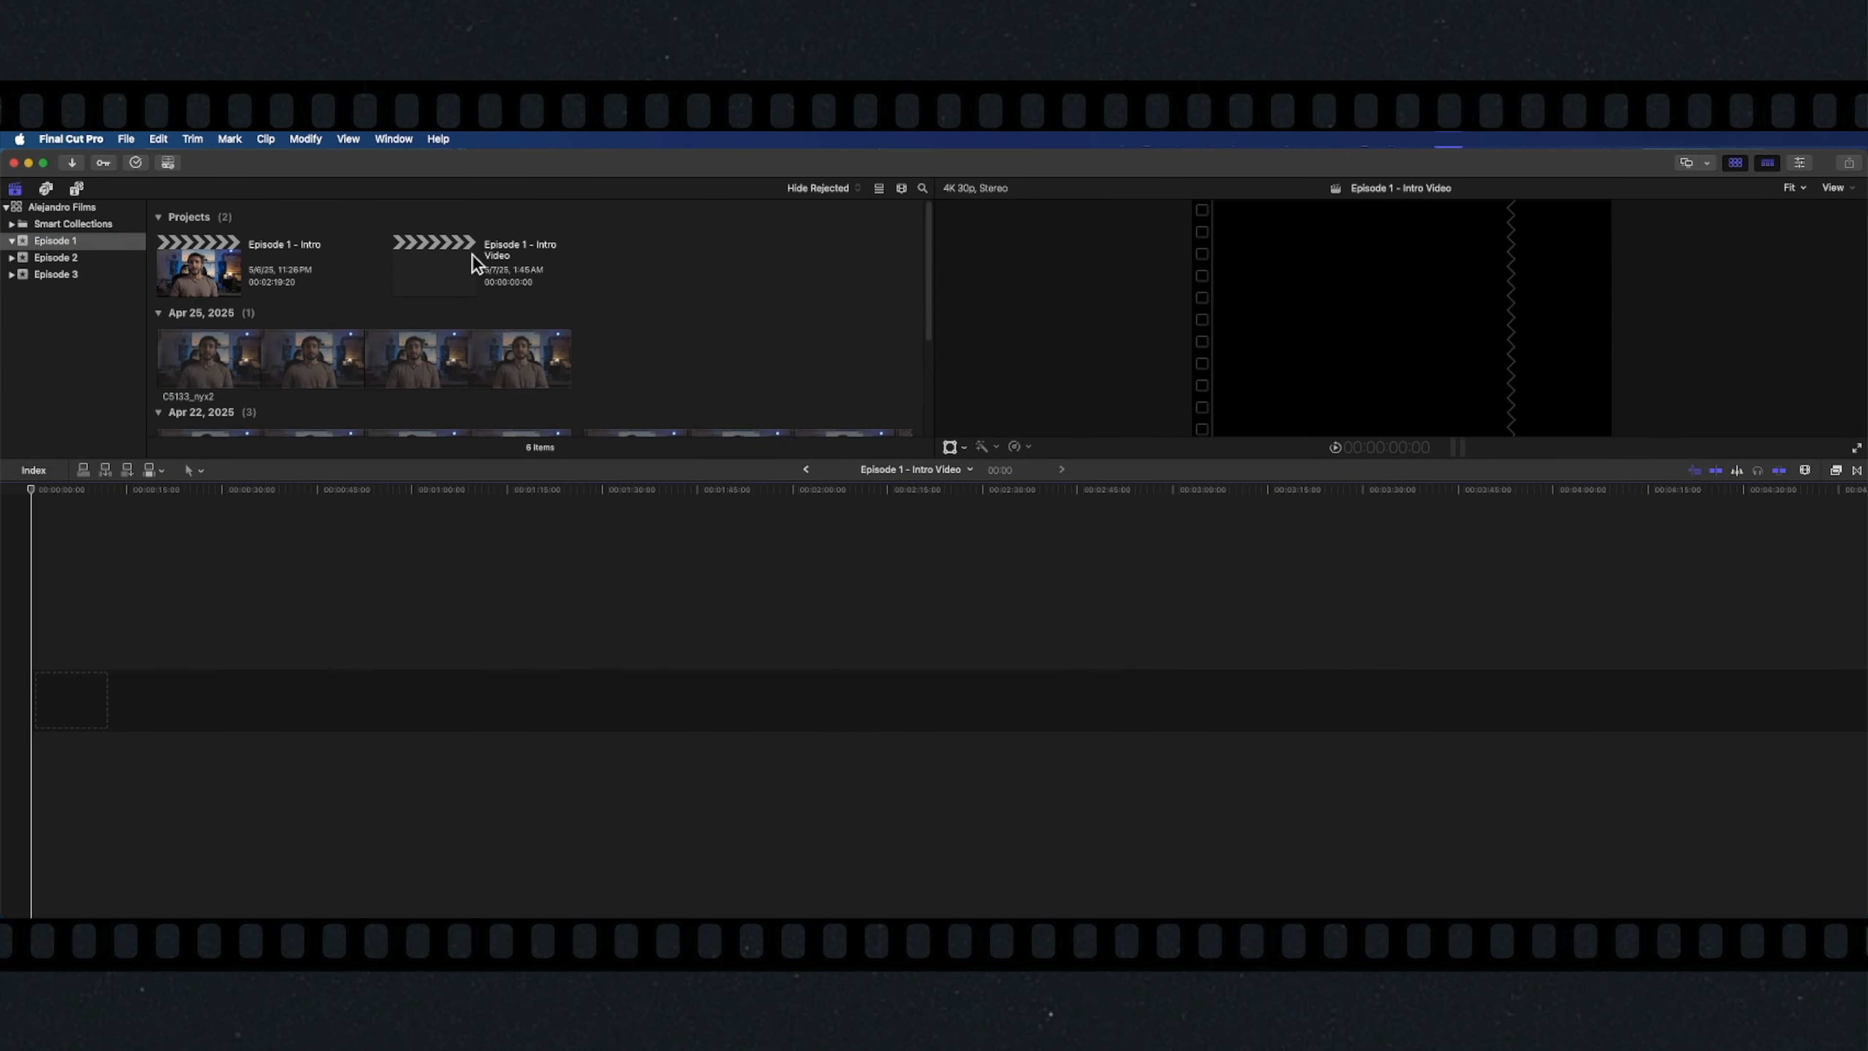
# - Add the clip C5131 to the start of the empty Episode 1 - Intro Video timeline
pyautogui.click(455, 255)
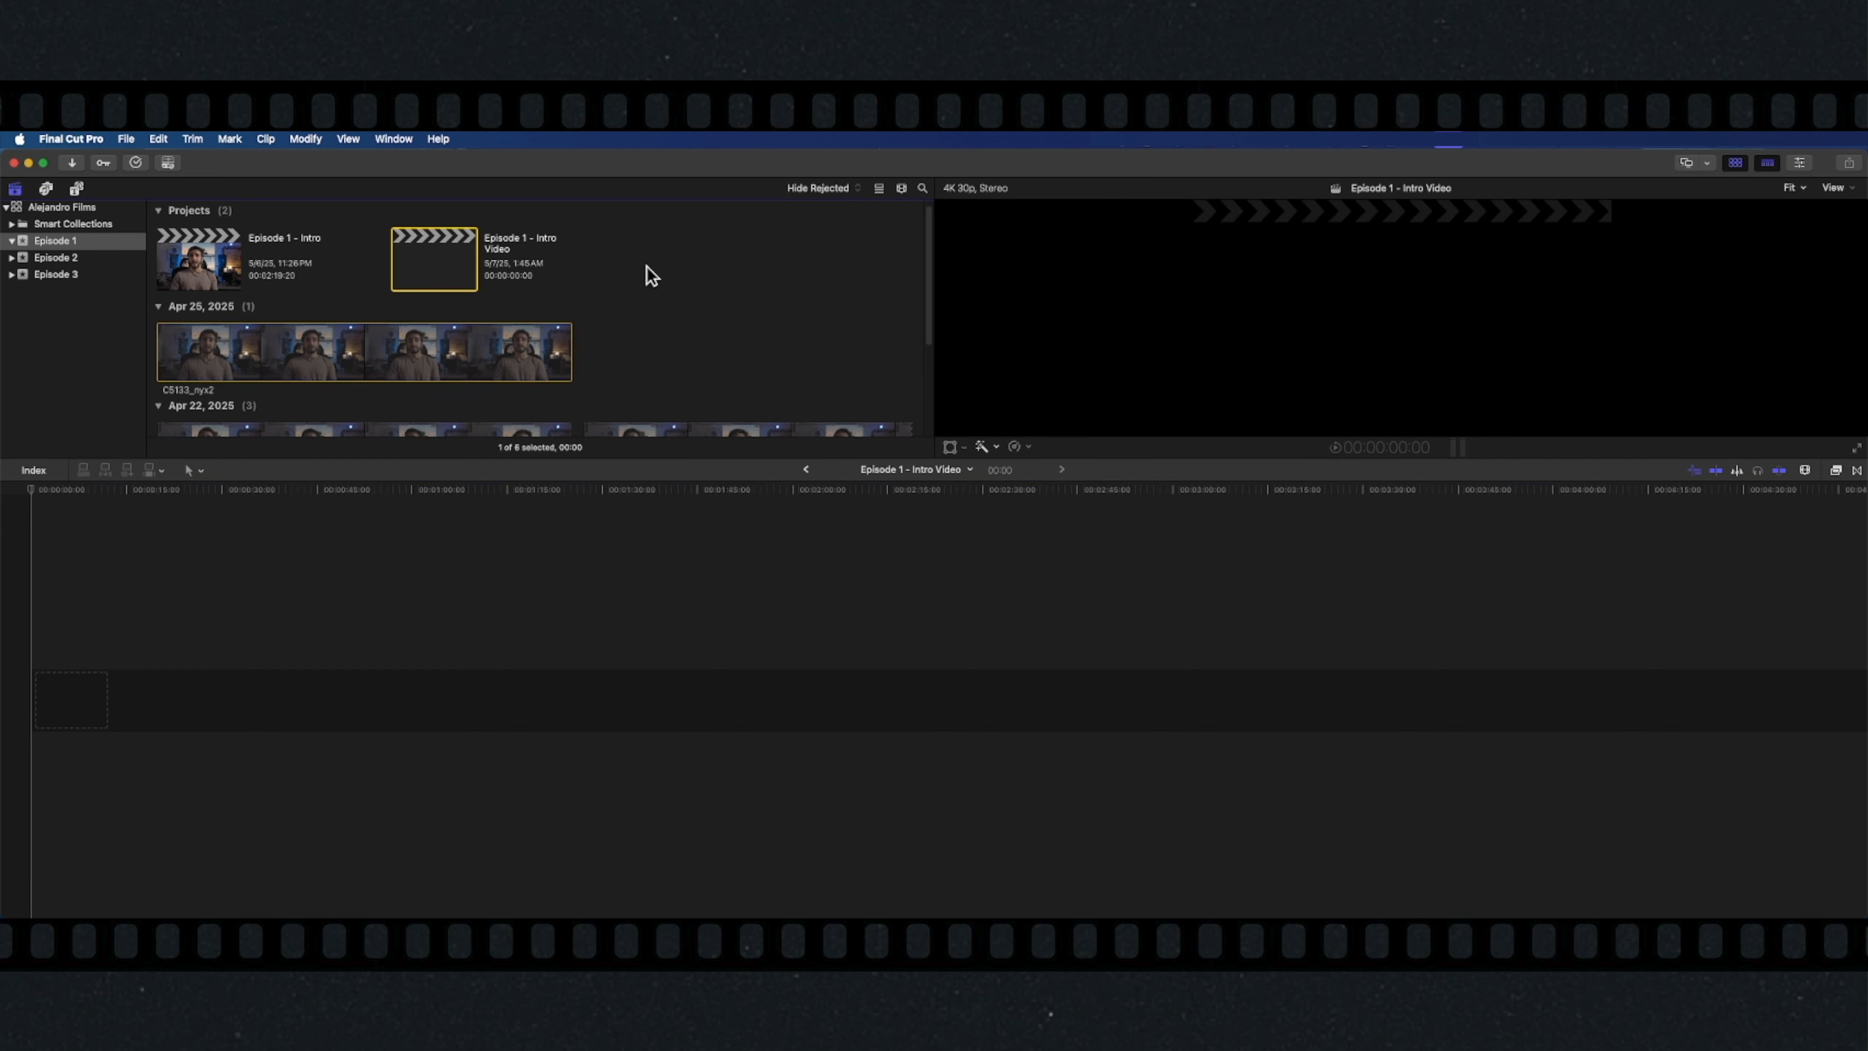
pyautogui.scroll(-1, 646, 267)
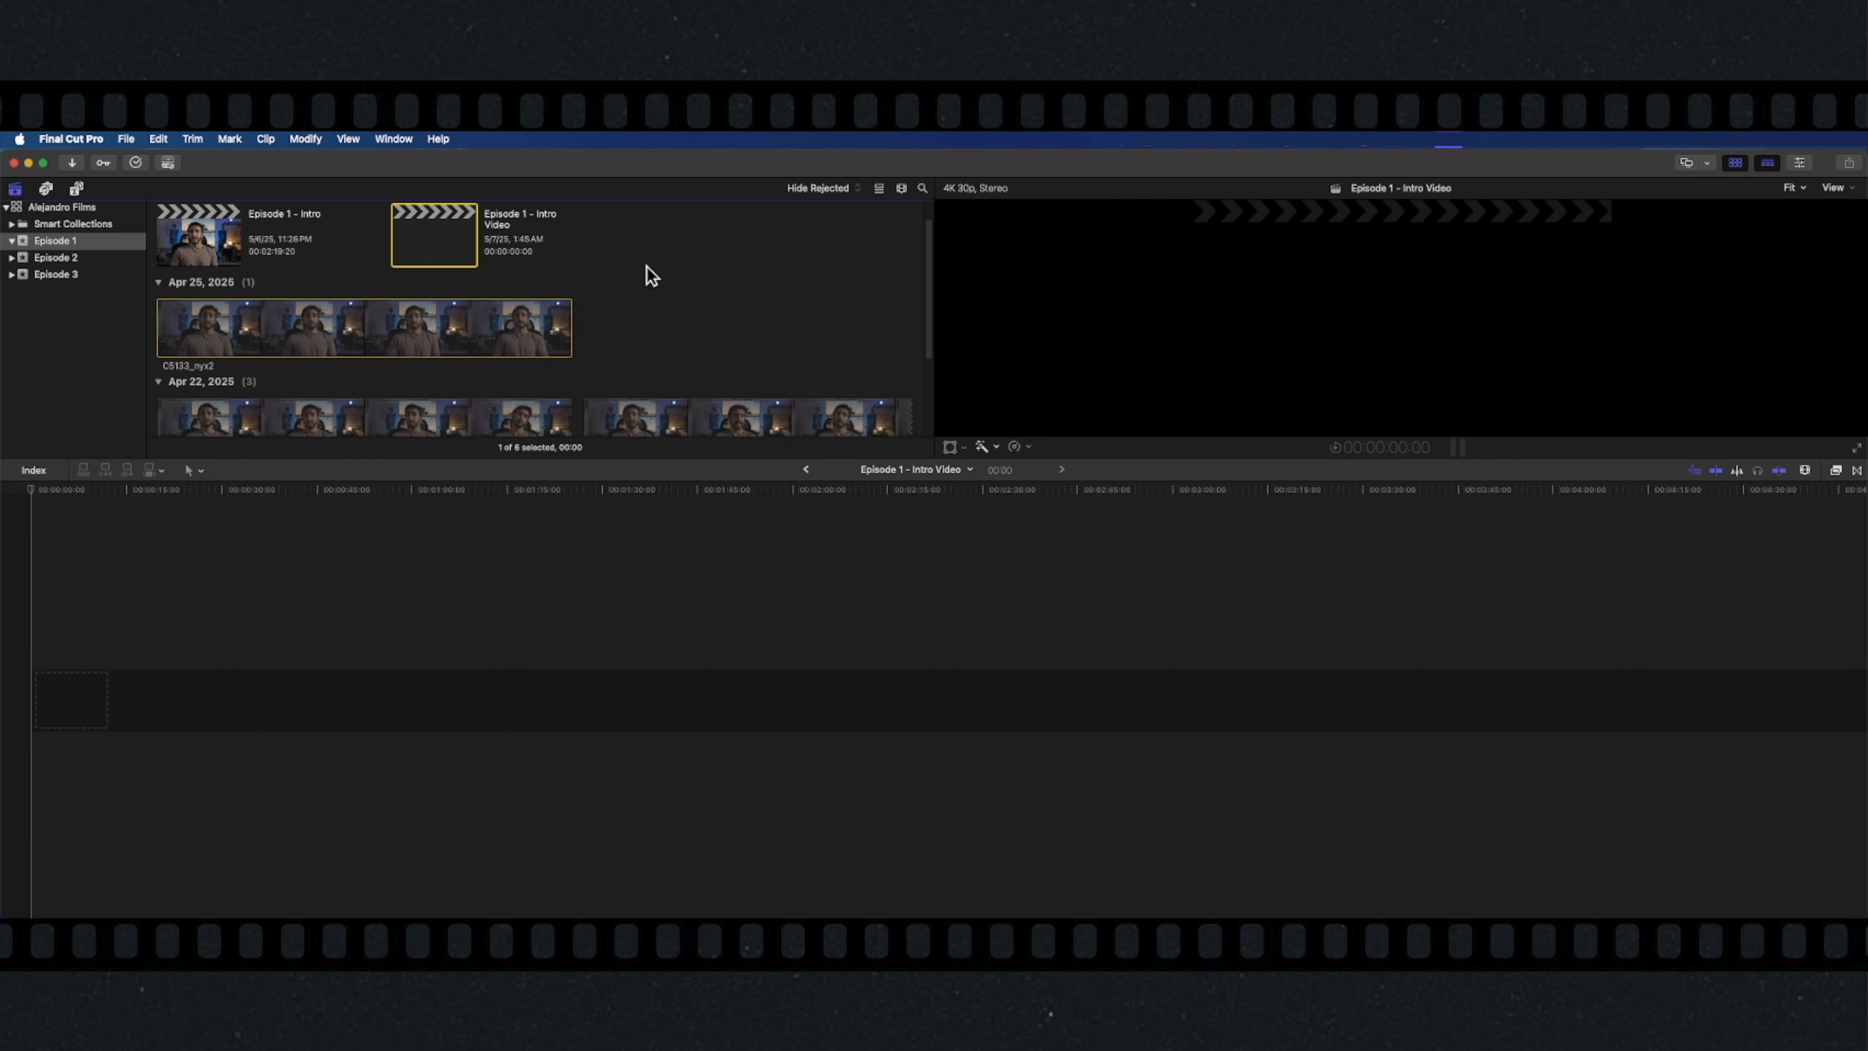
pyautogui.scroll(-1, 646, 267)
pyautogui.scroll(-2, 633, 275)
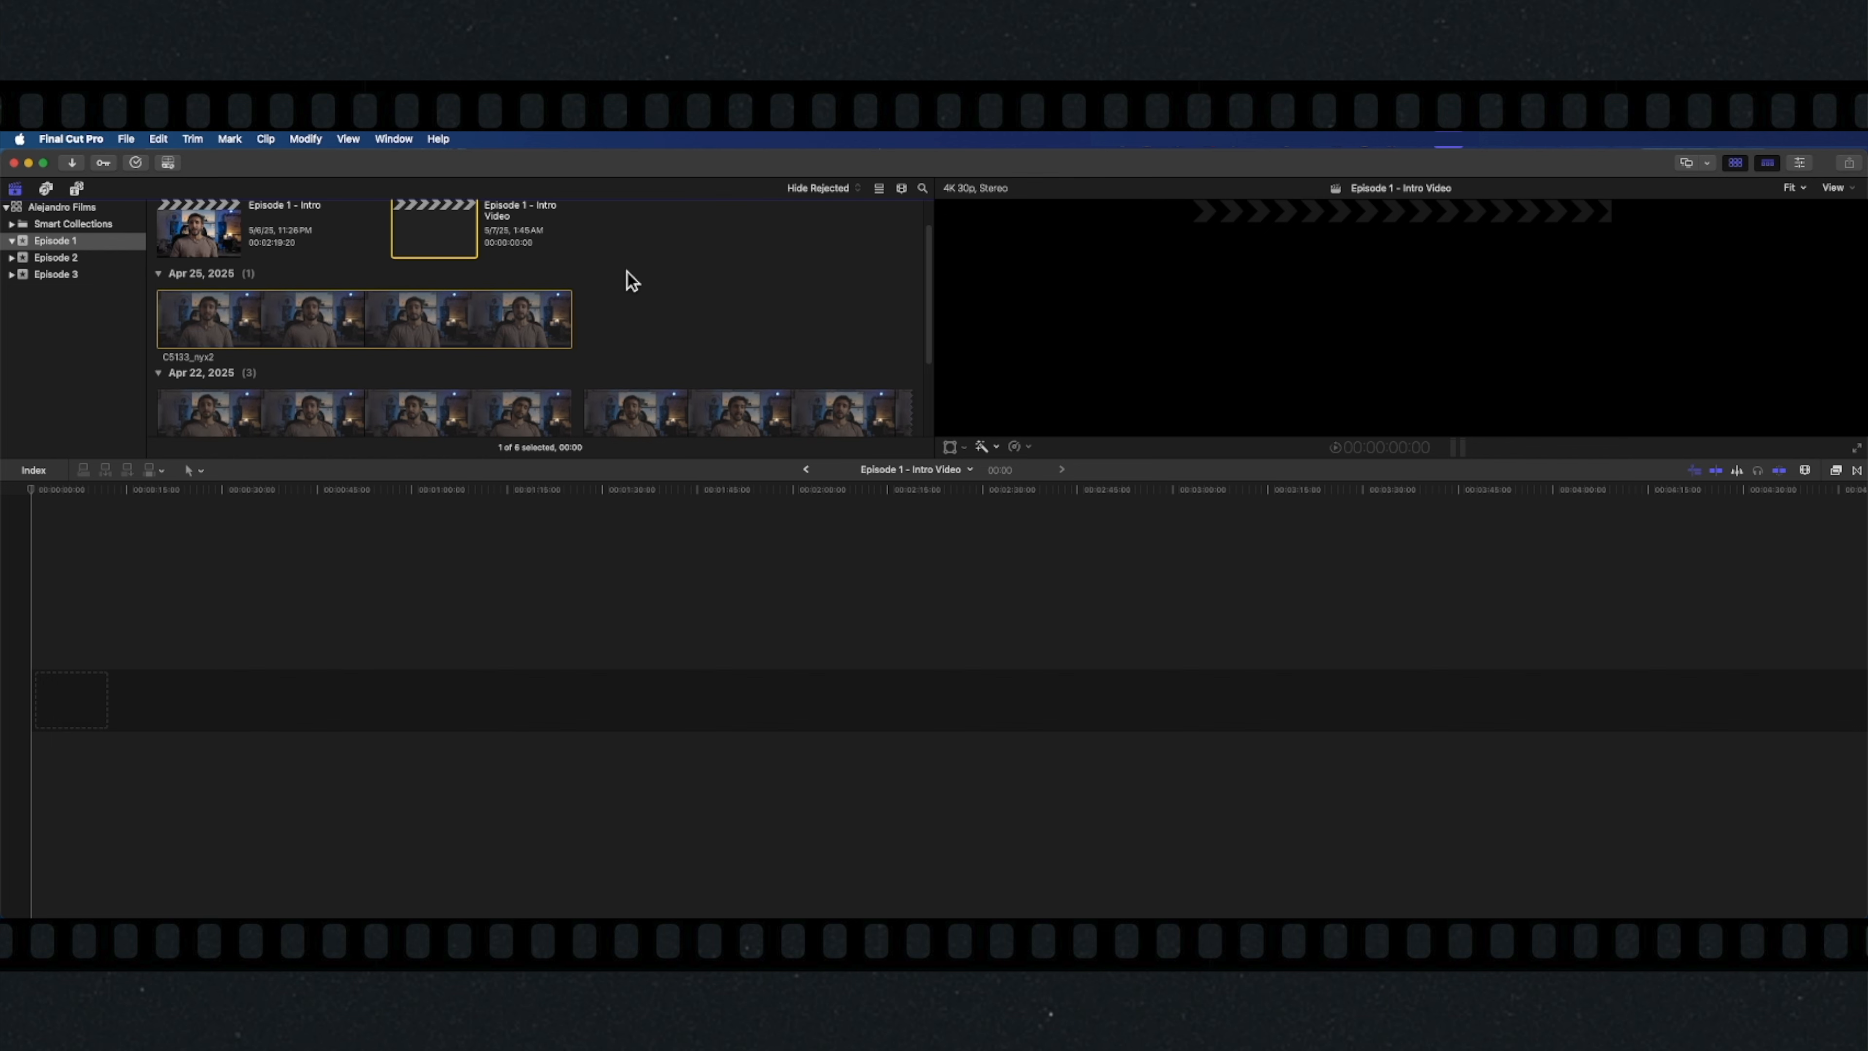
pyautogui.click(326, 368)
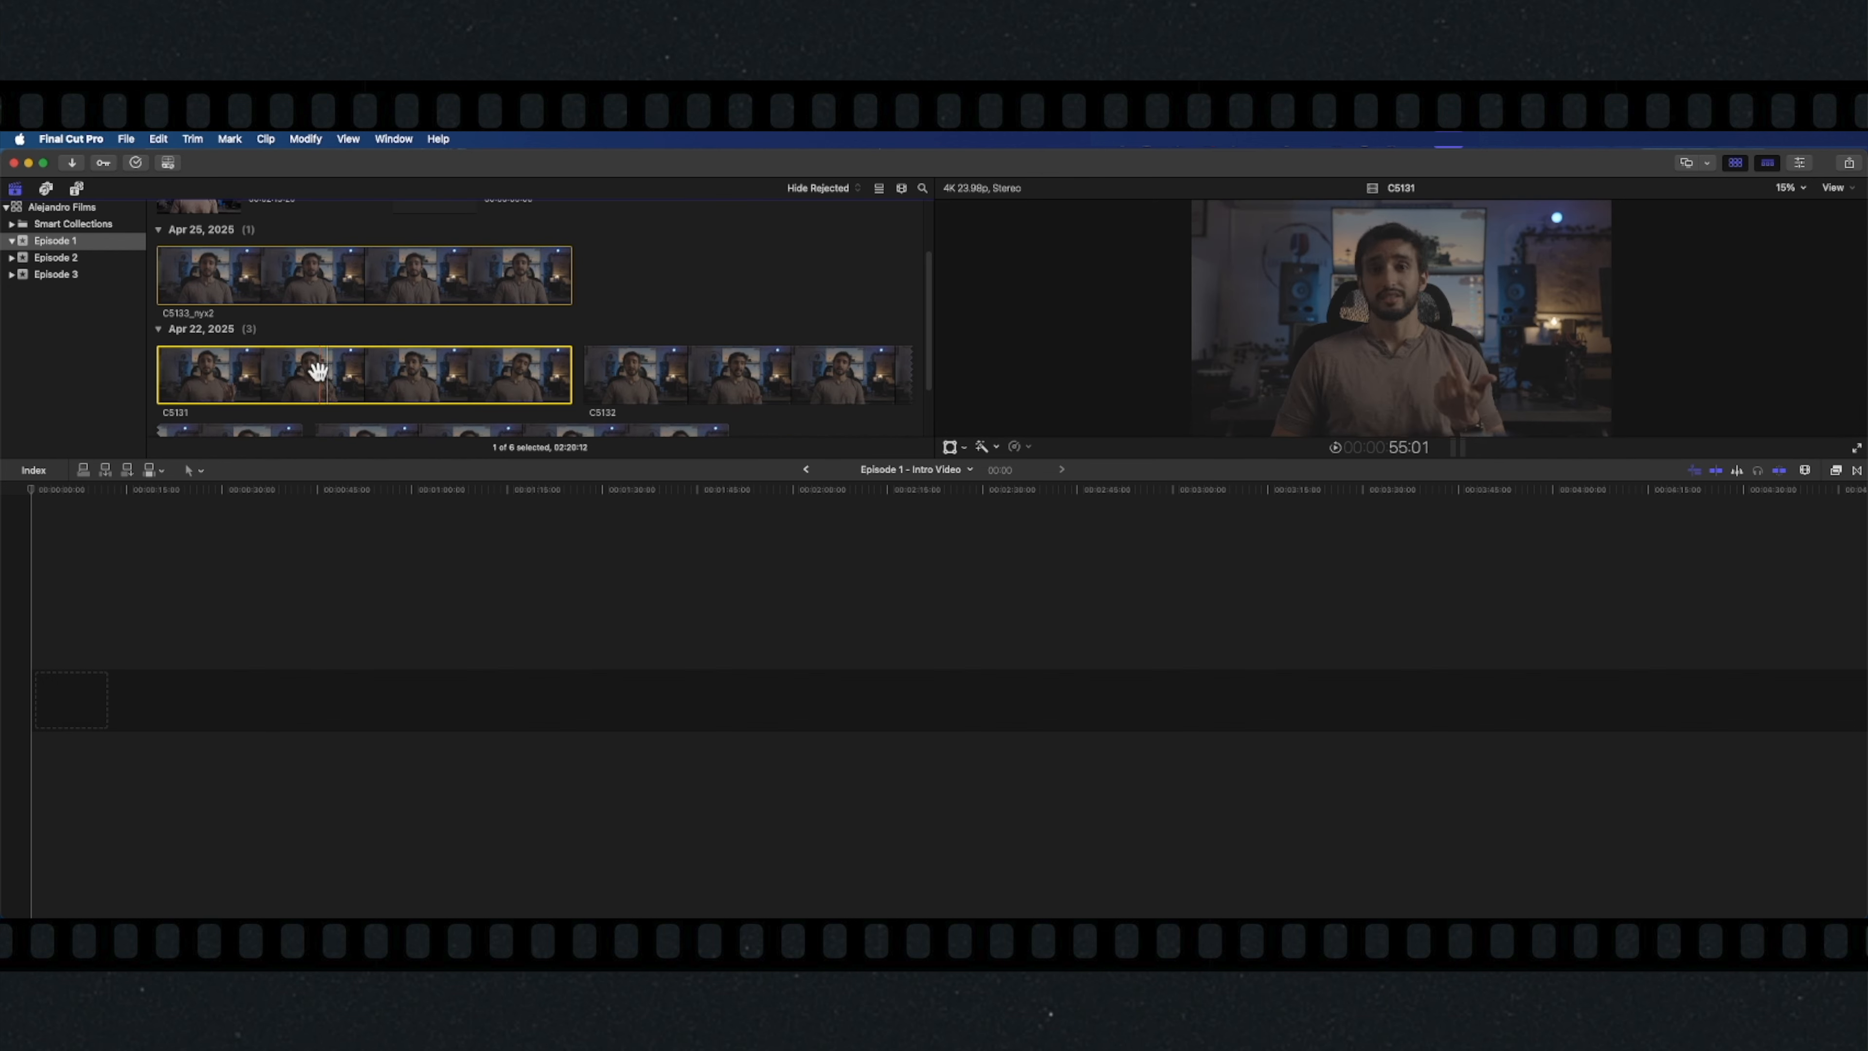
pyautogui.moveTo(317, 373); pyautogui.dragTo(44, 703)
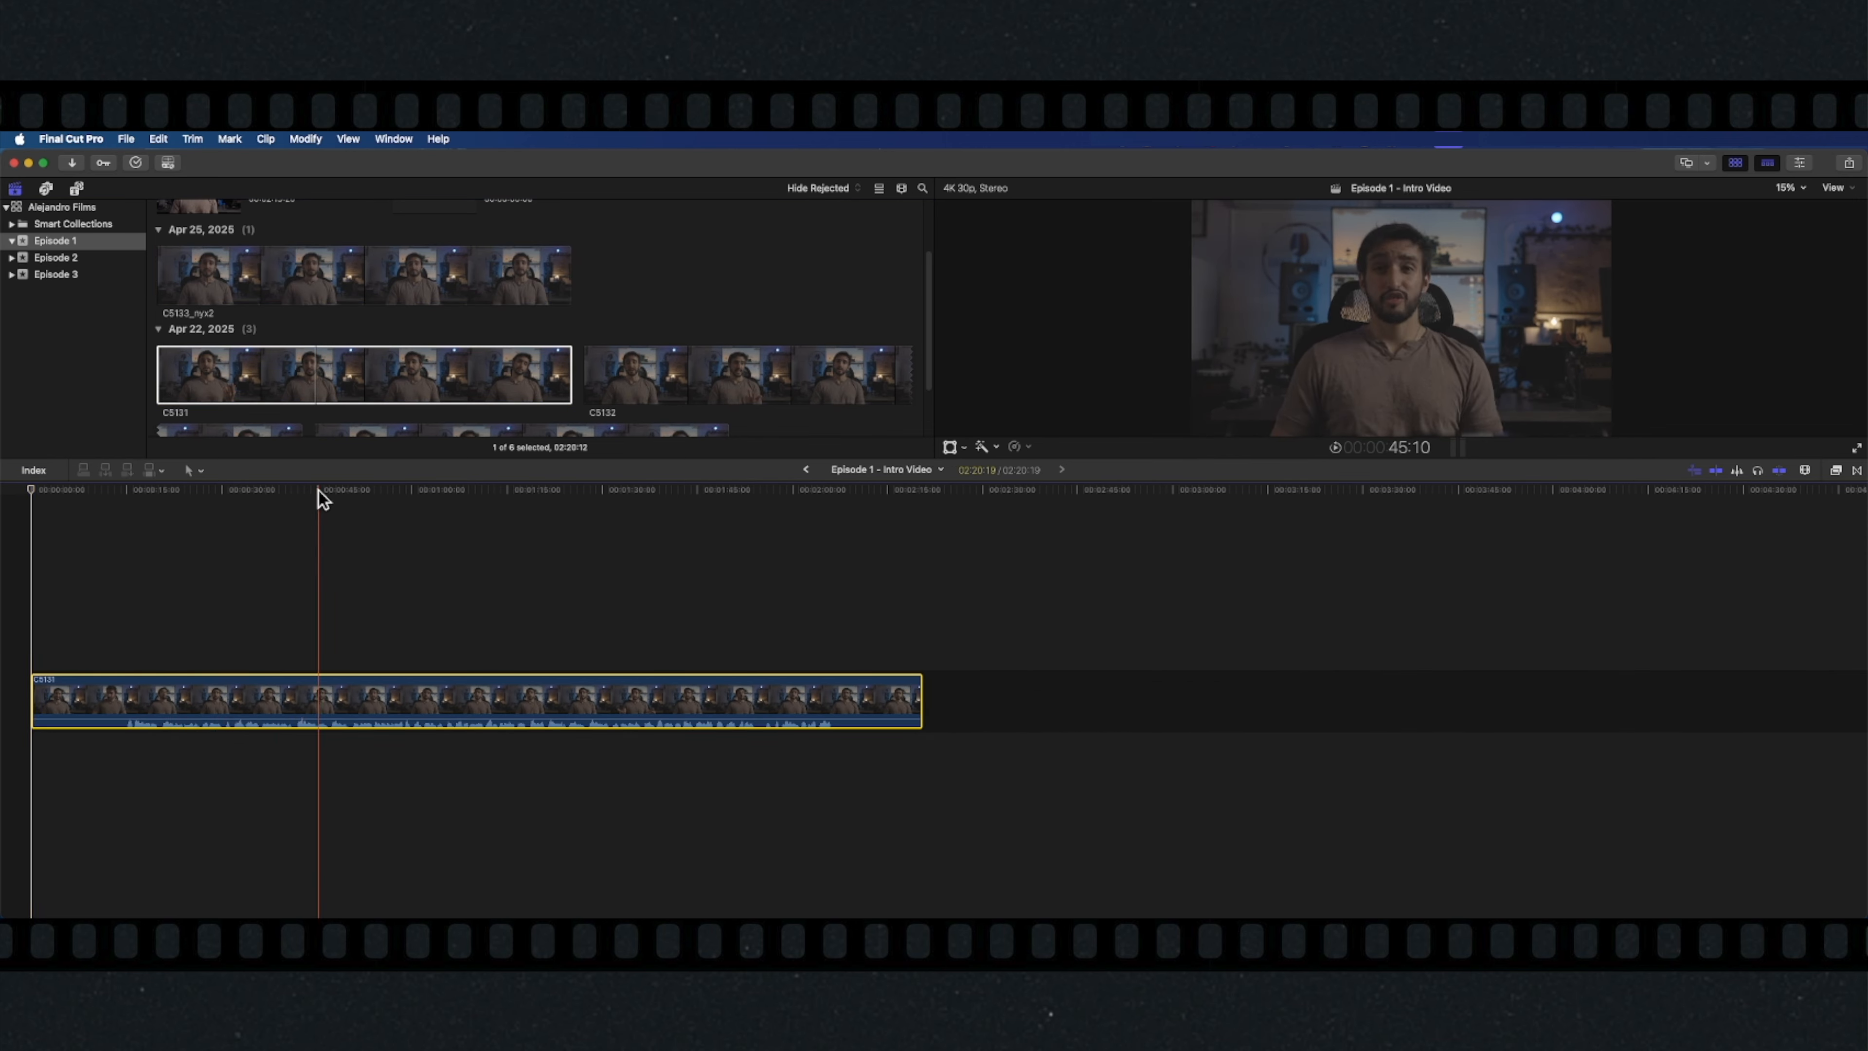
# - Detach the audio from the C5131 clip on the timeline
pyautogui.press('super+minus')
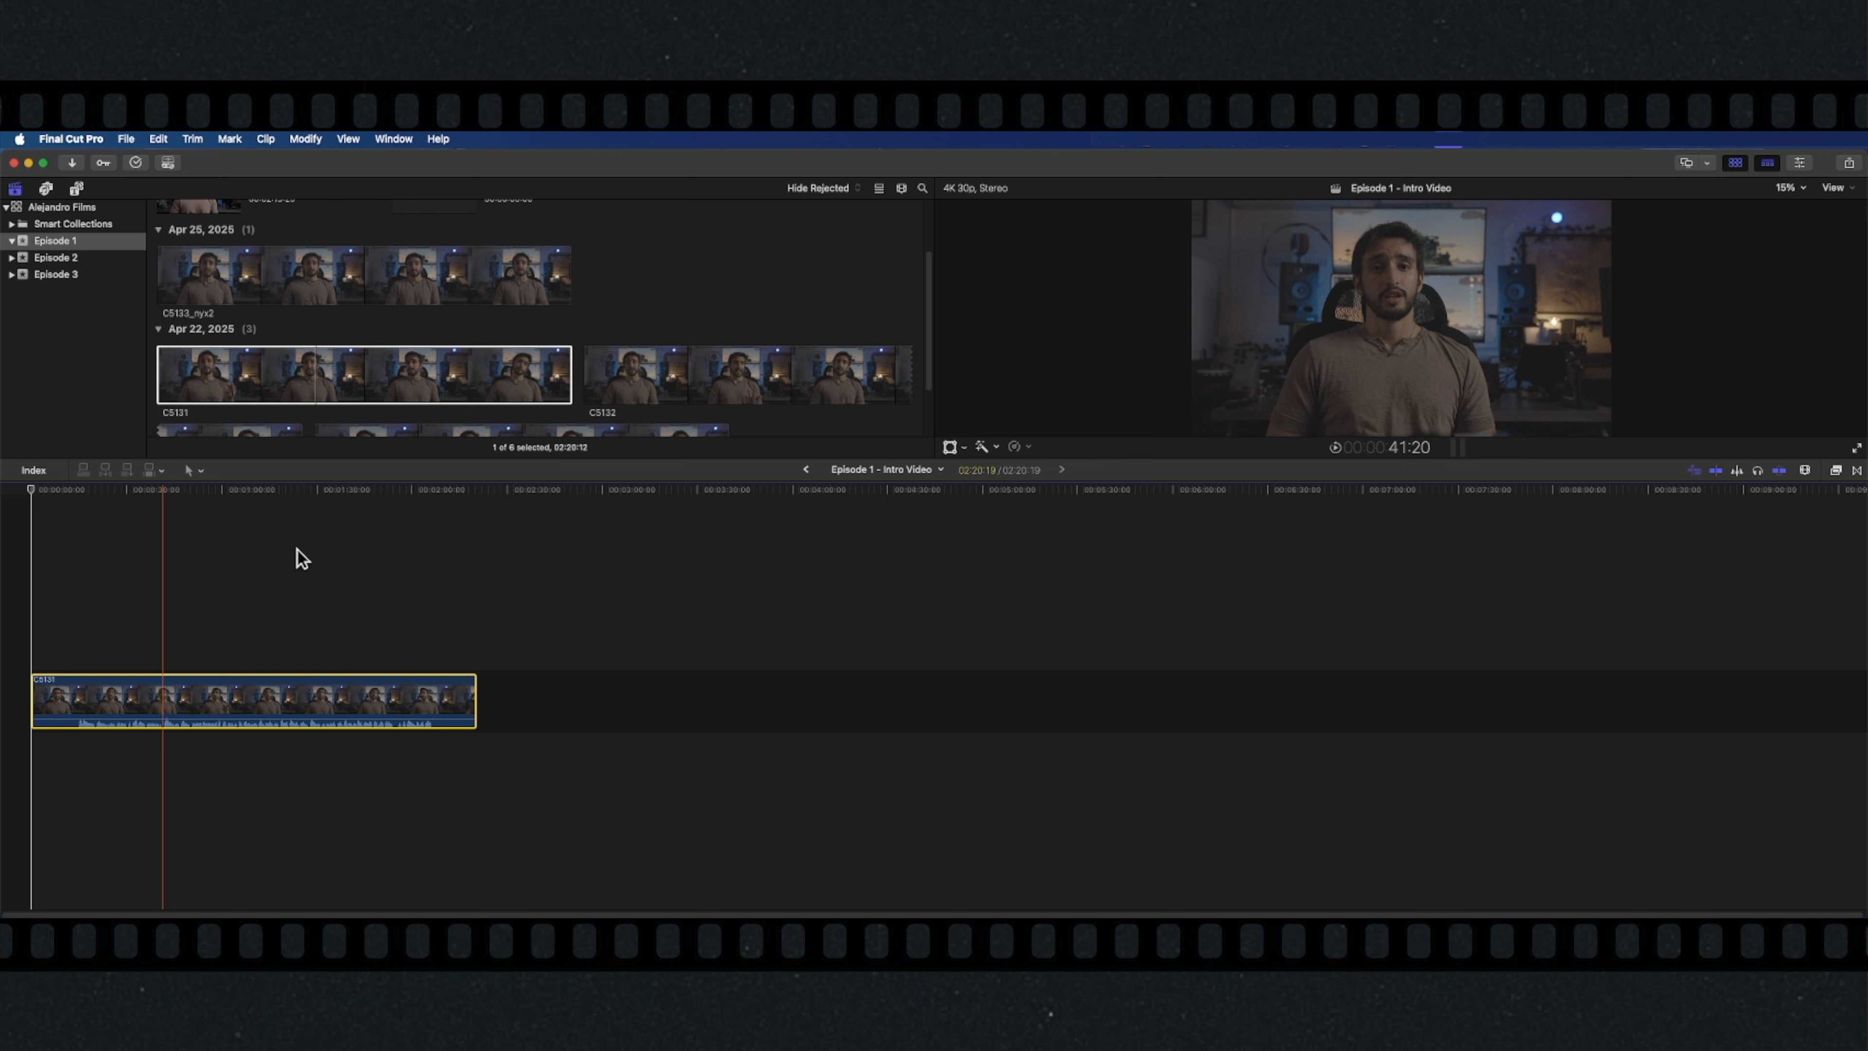
pyautogui.press('super+equal')
pyautogui.press('super+equal')
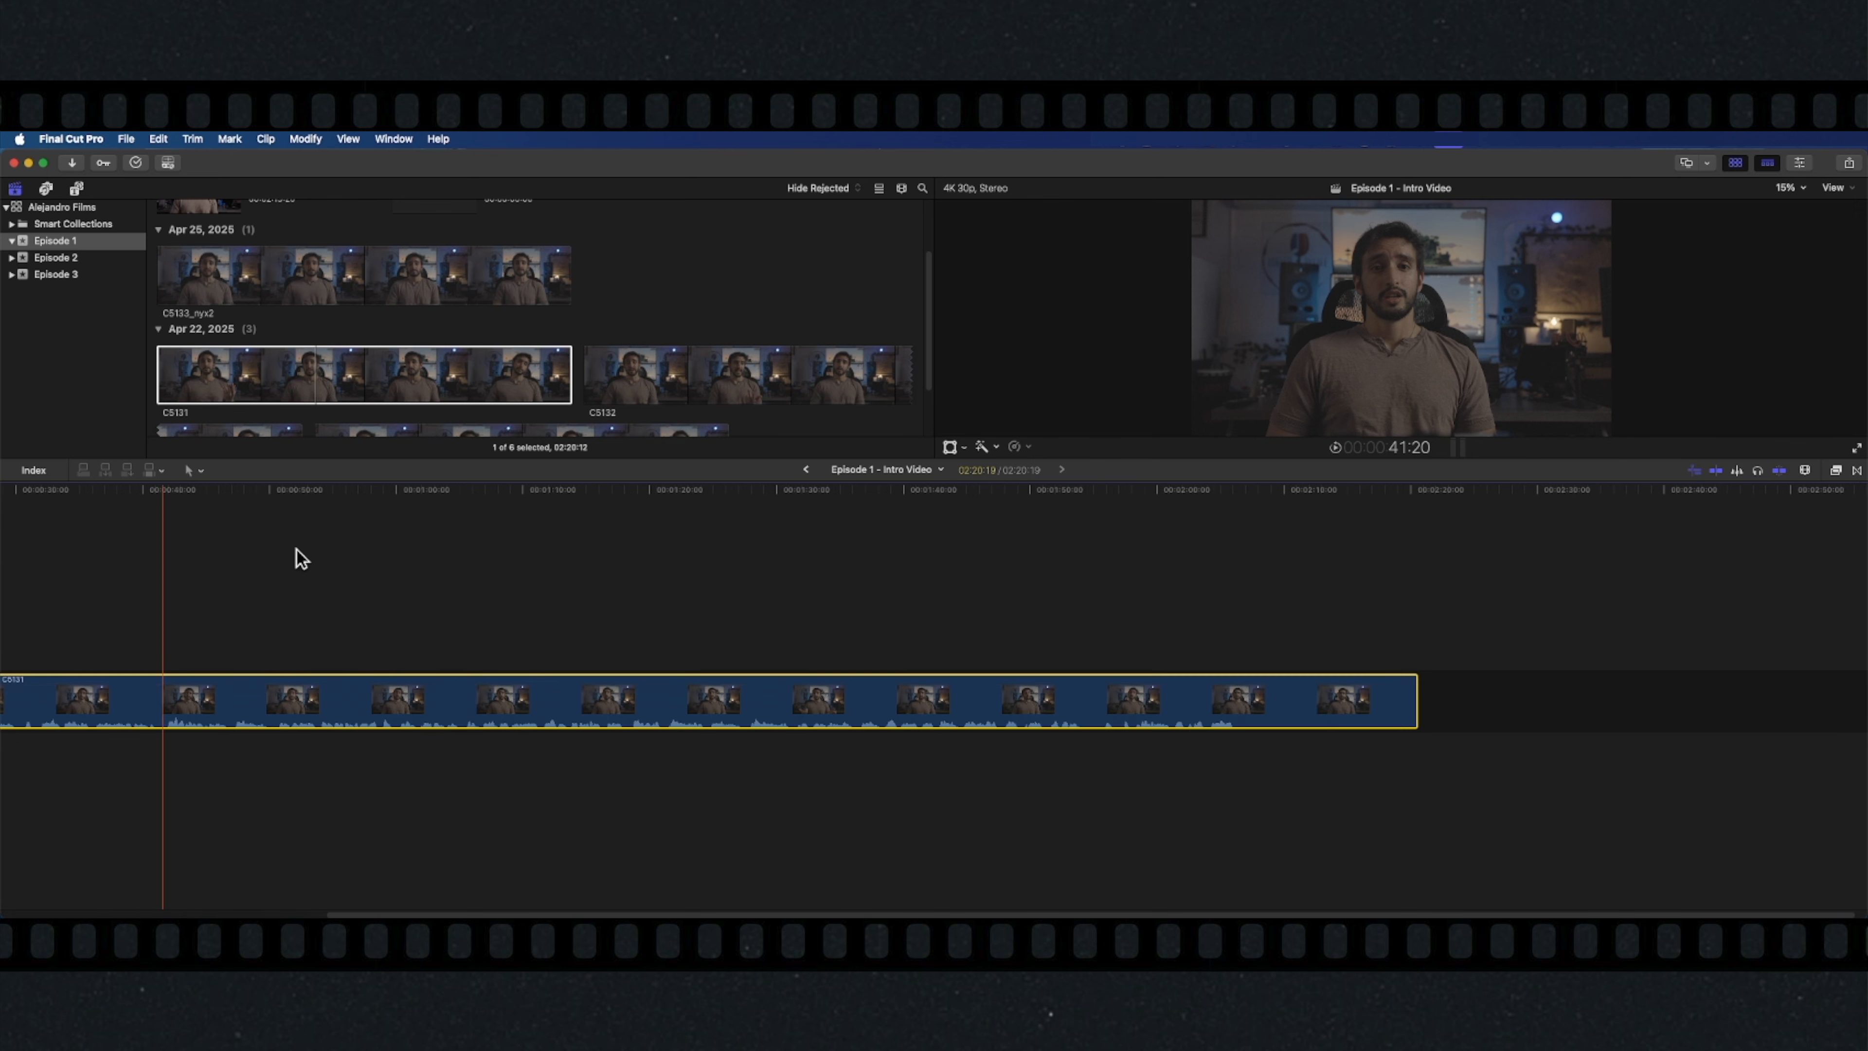
pyautogui.press('Home')
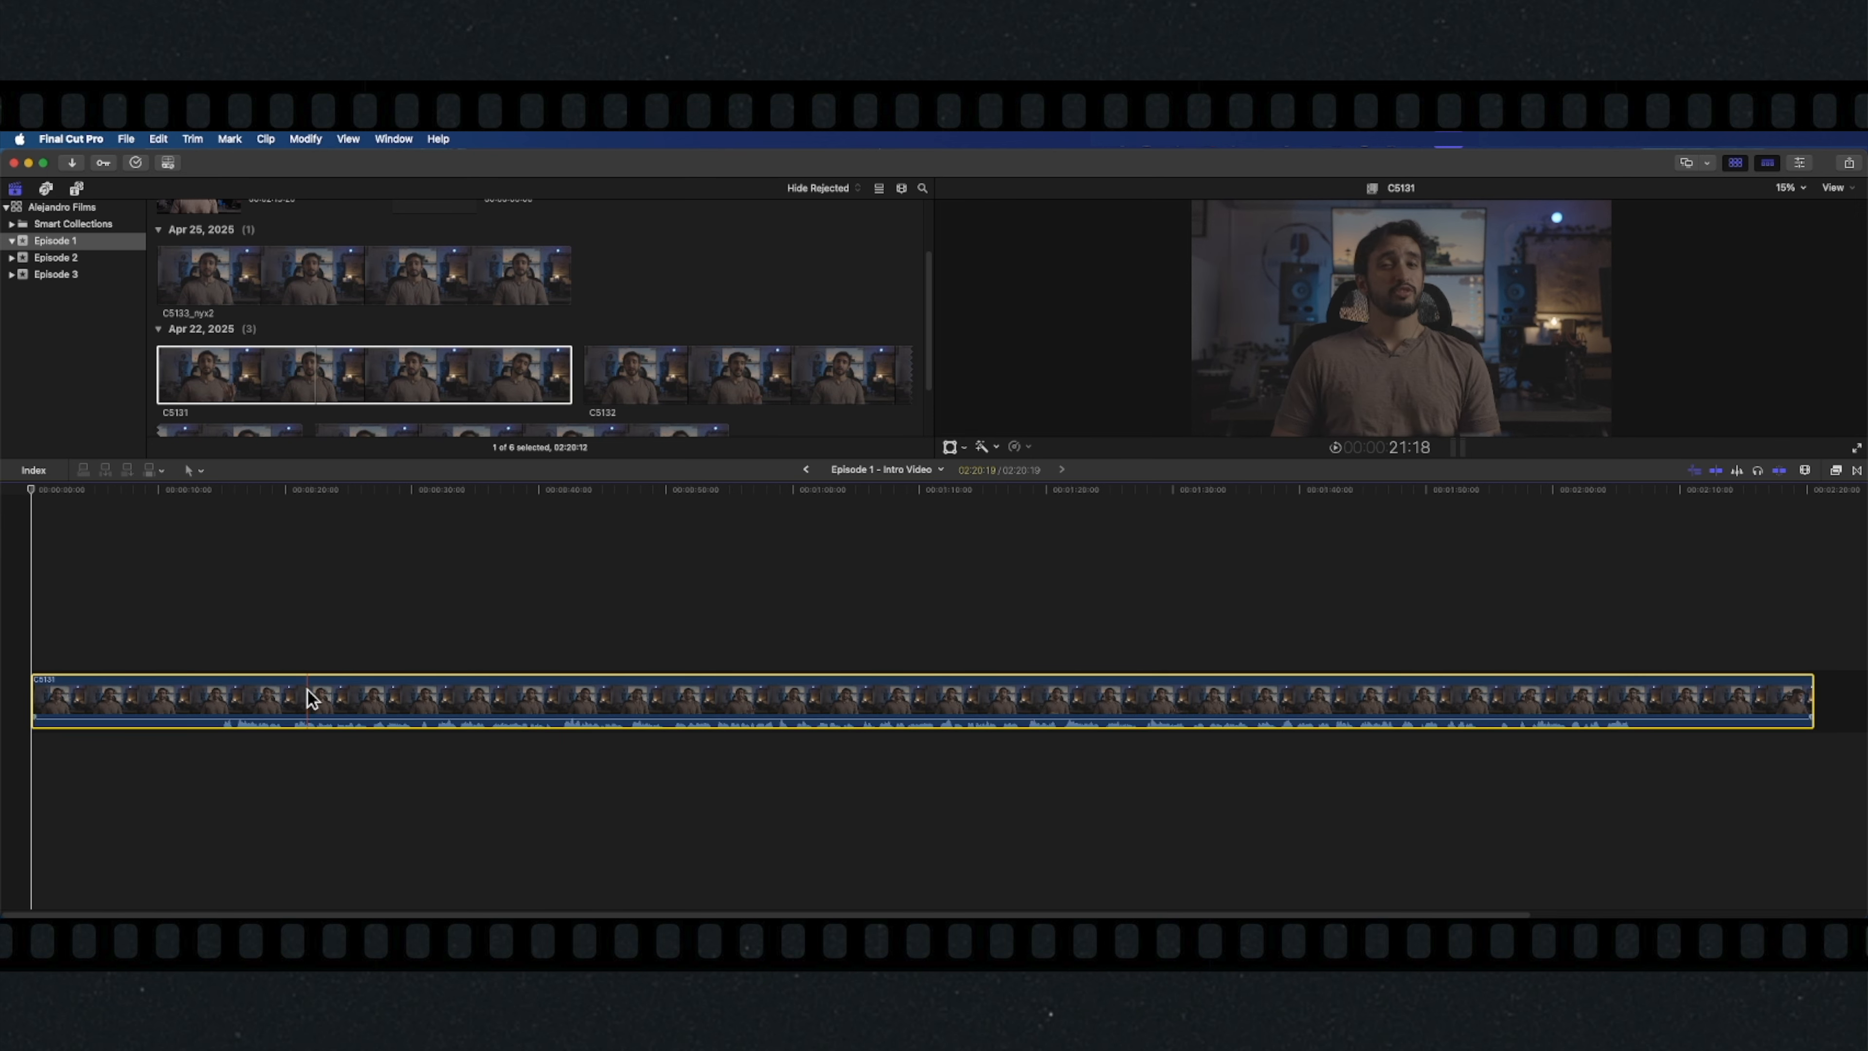
pyautogui.rightClick(381, 688)
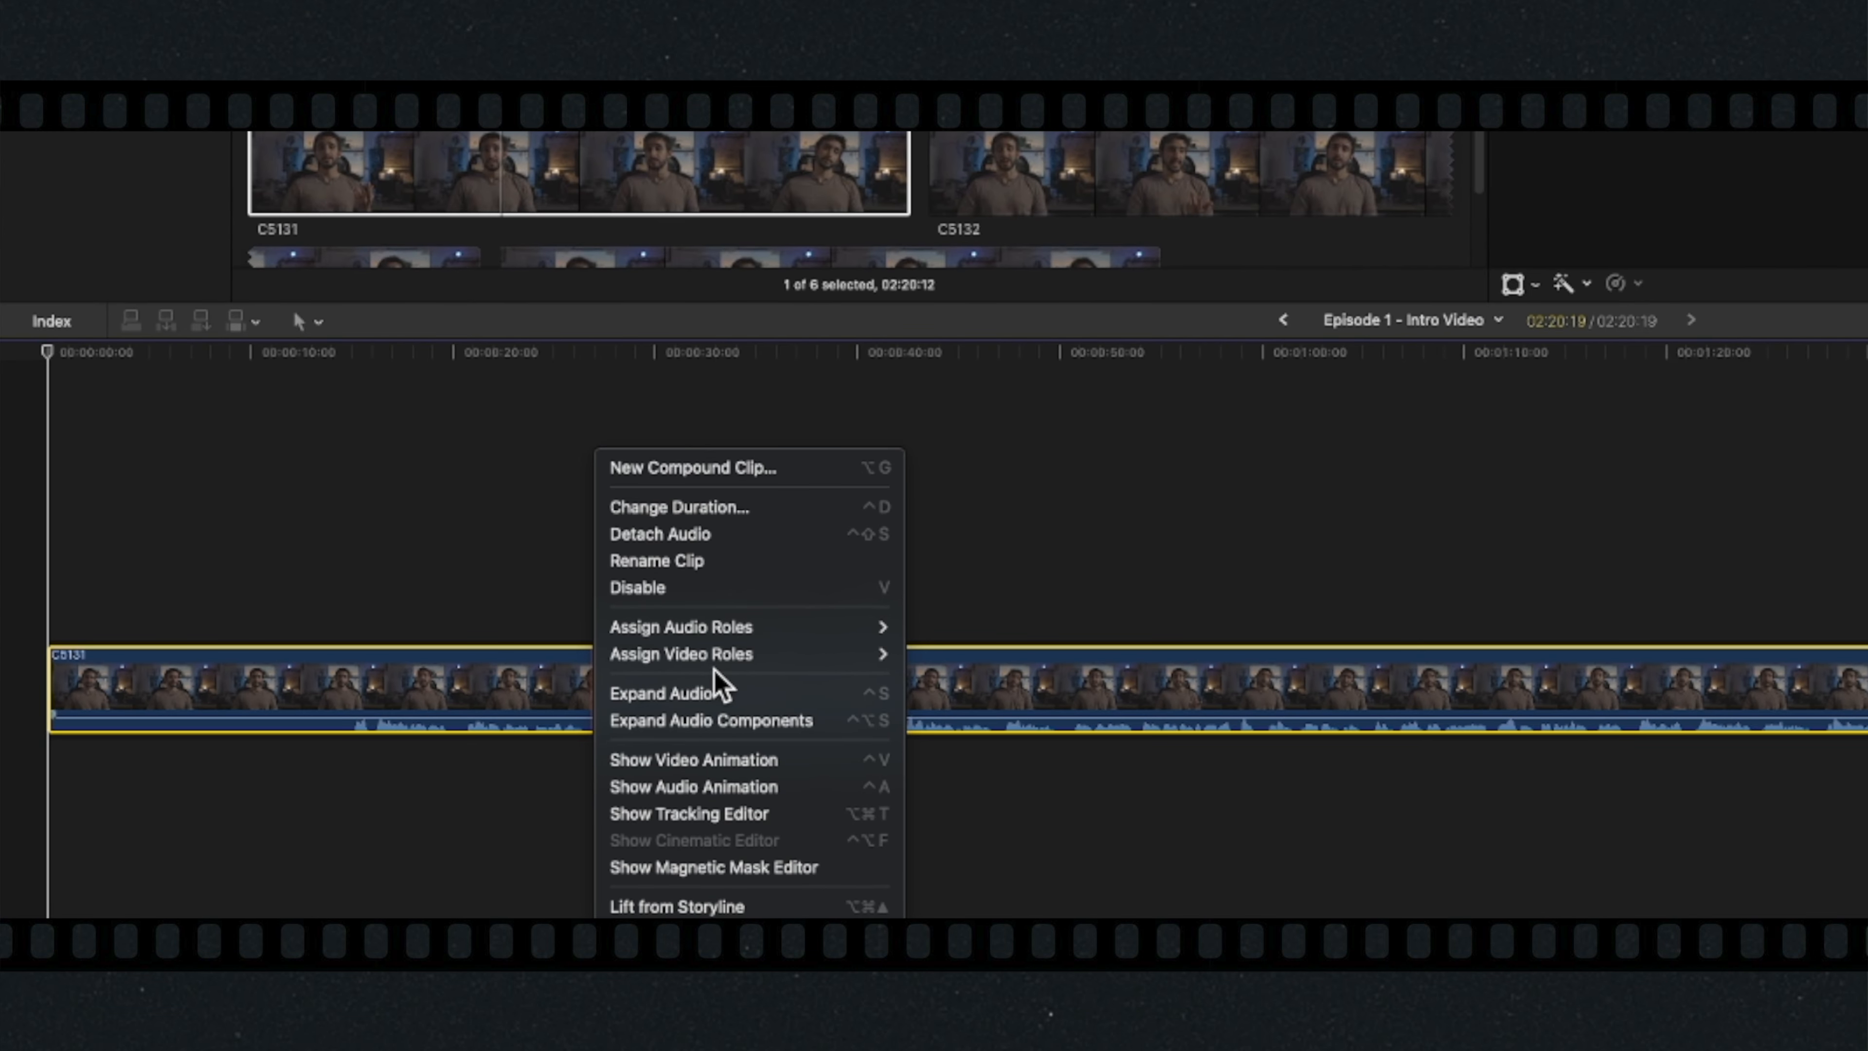
pyautogui.click(713, 533)
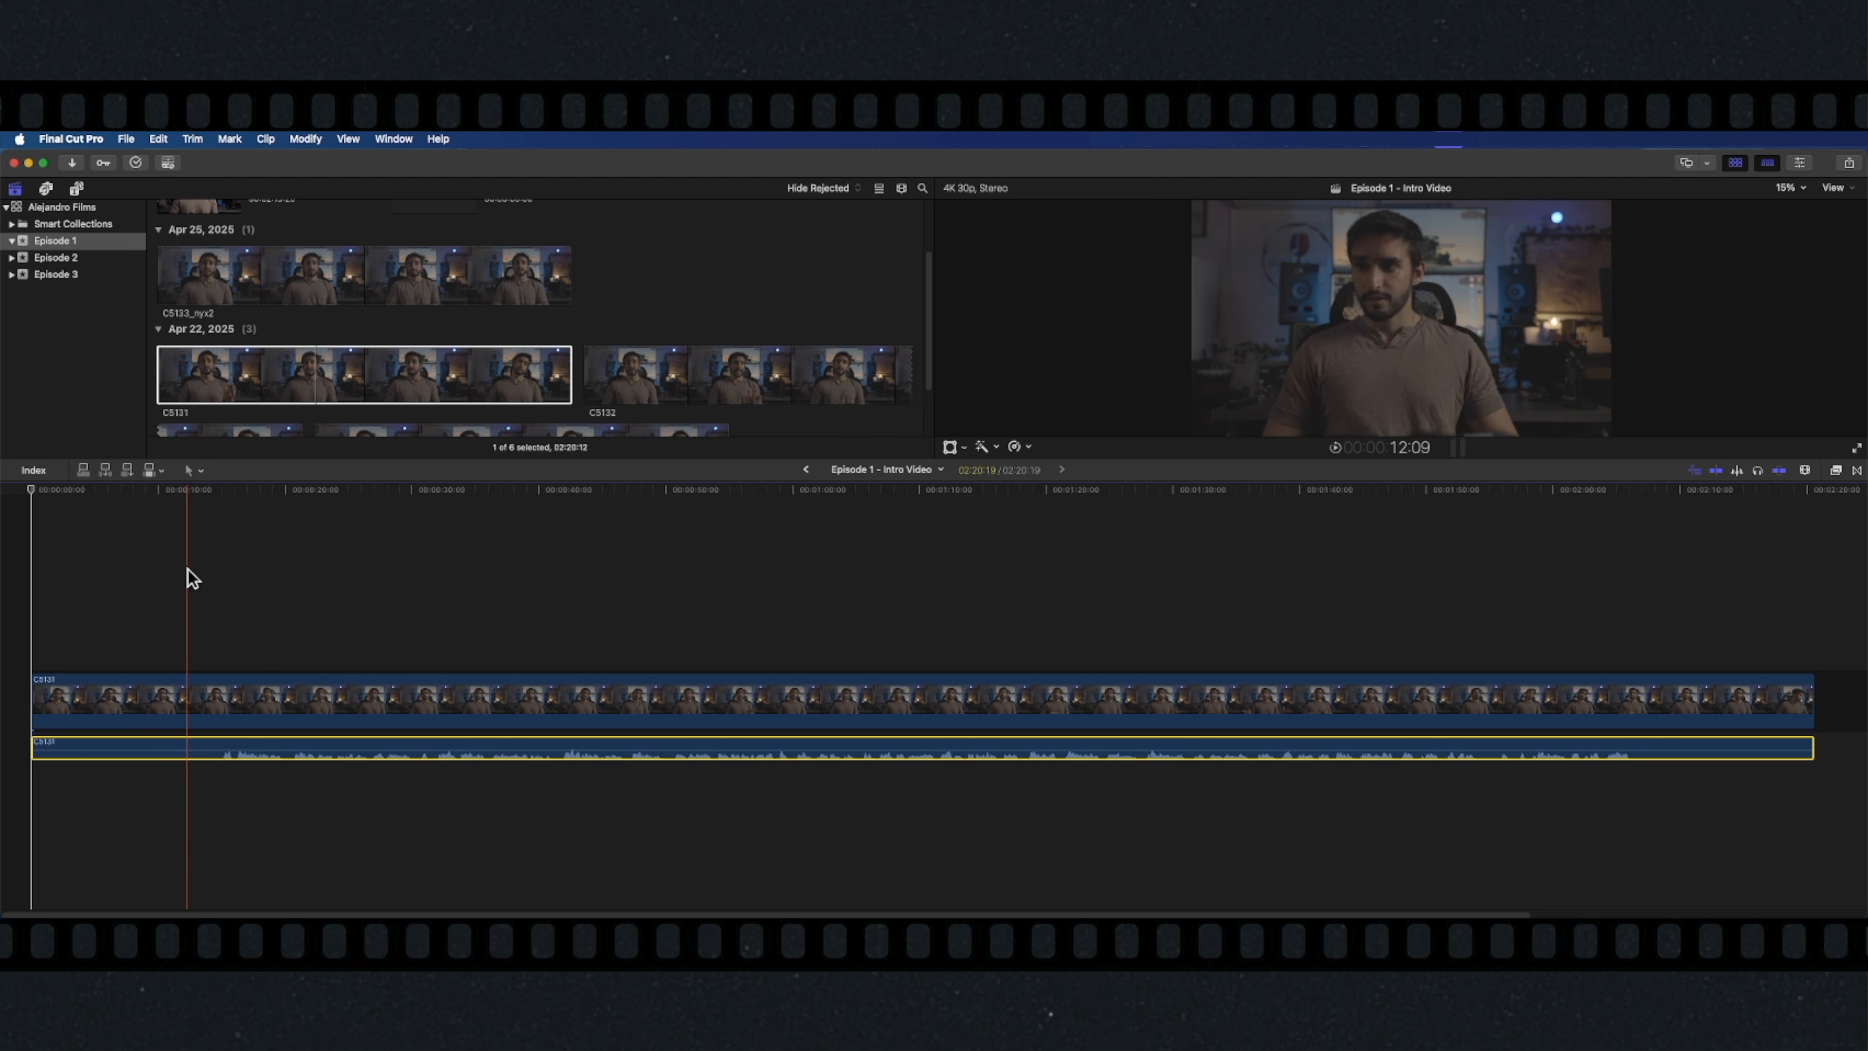
# - Cut the C5131 video and audio at about 14 seconds, just before the speech, delete the opening part and play the new beginning
pyautogui.press('space')
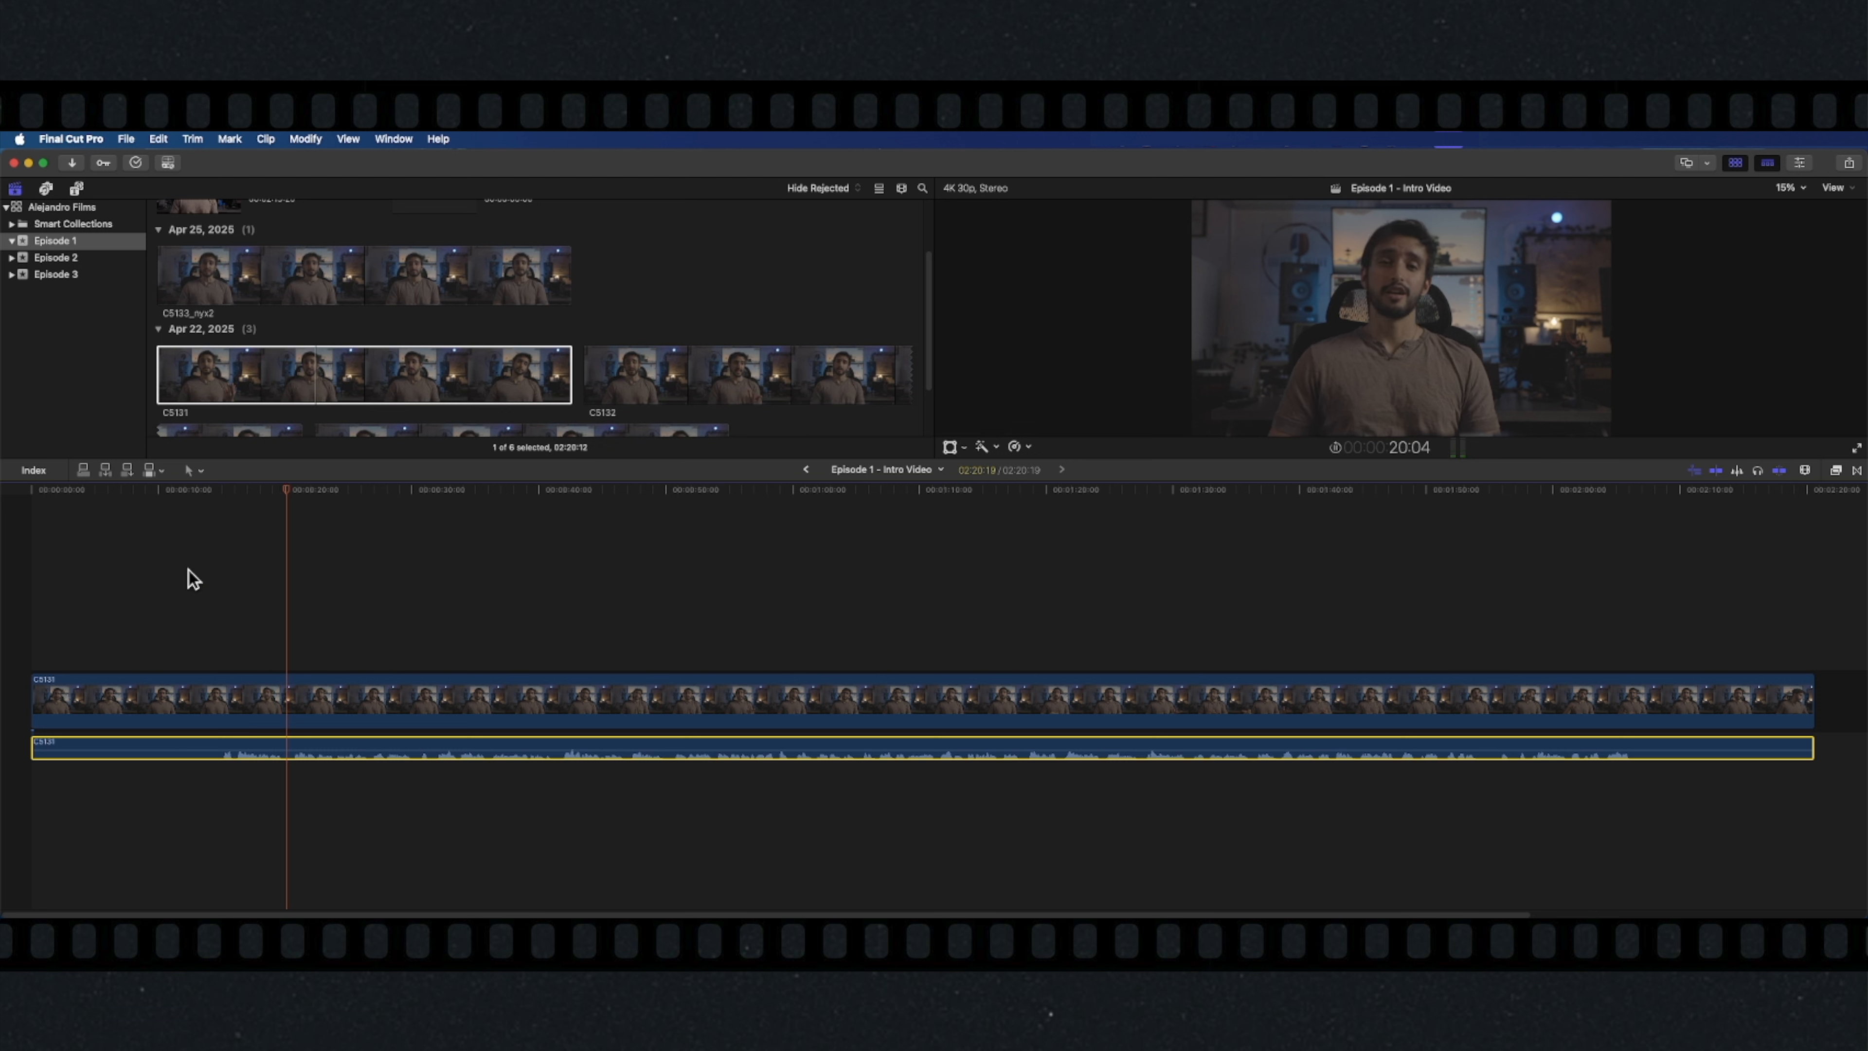
pyautogui.press('space')
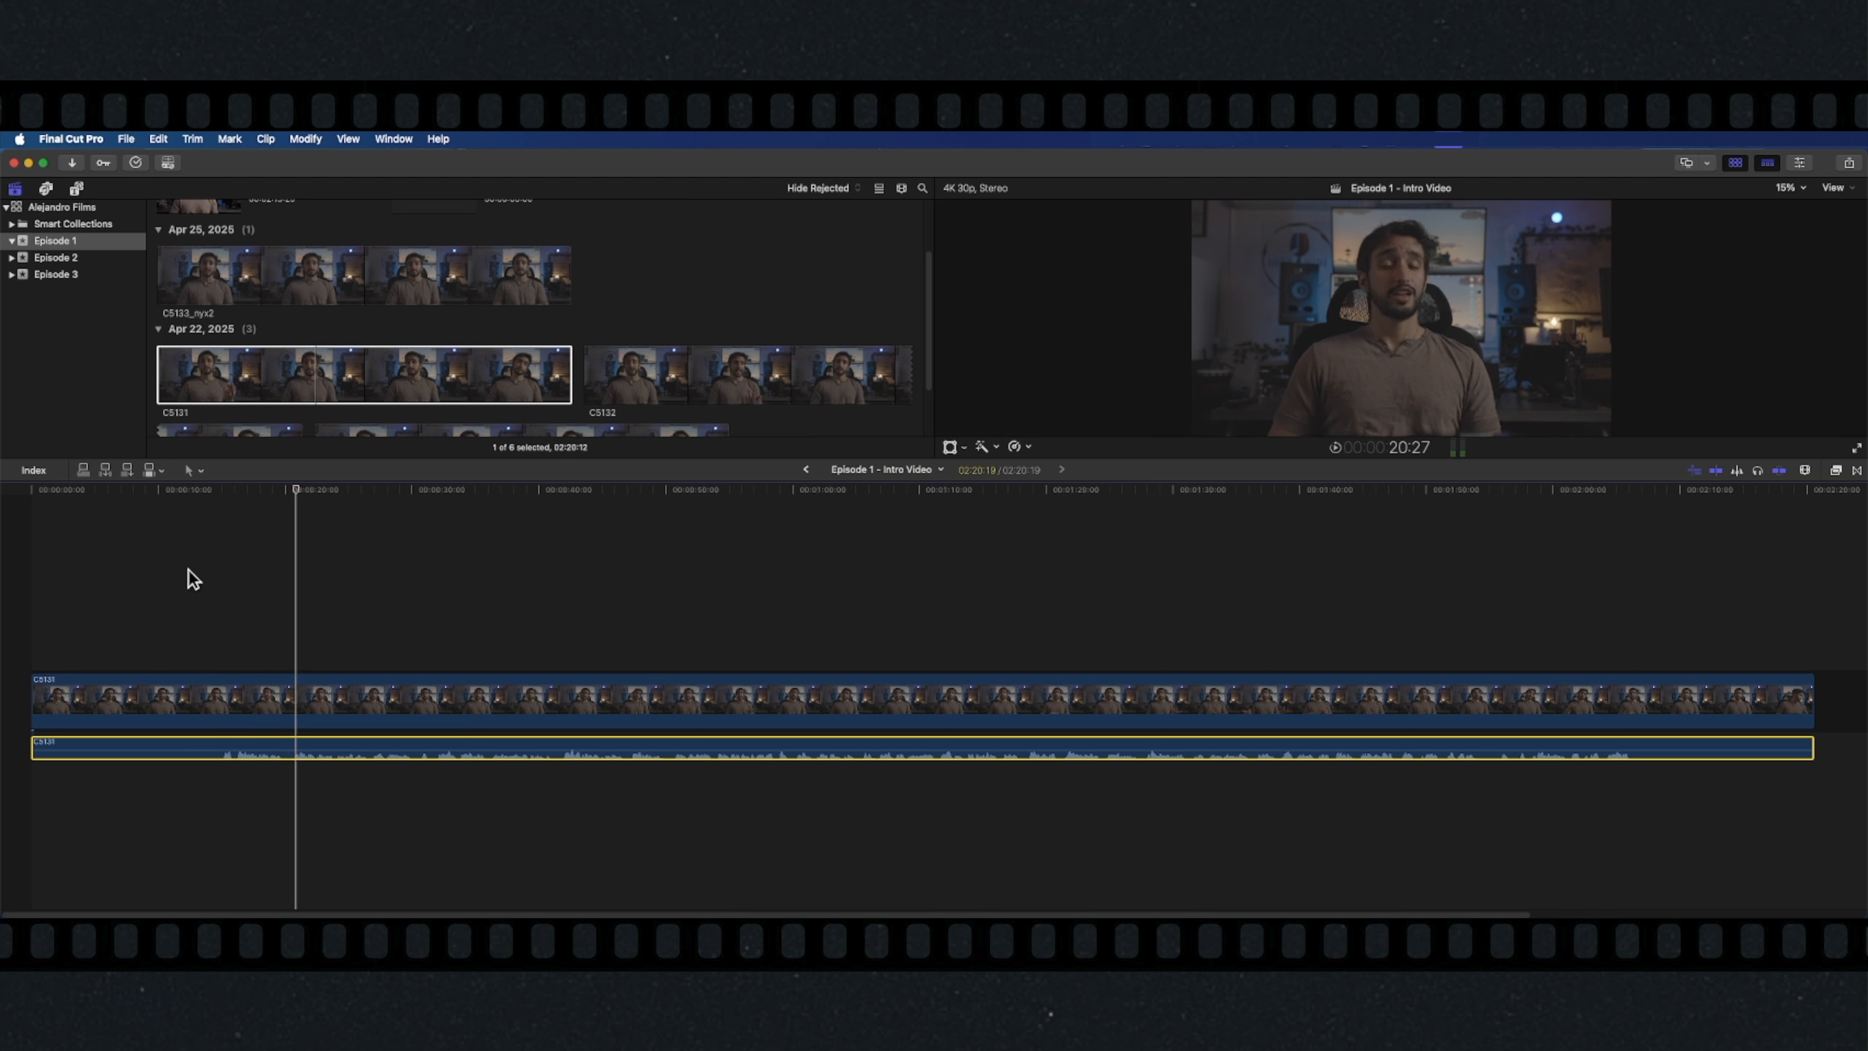
pyautogui.click(216, 490)
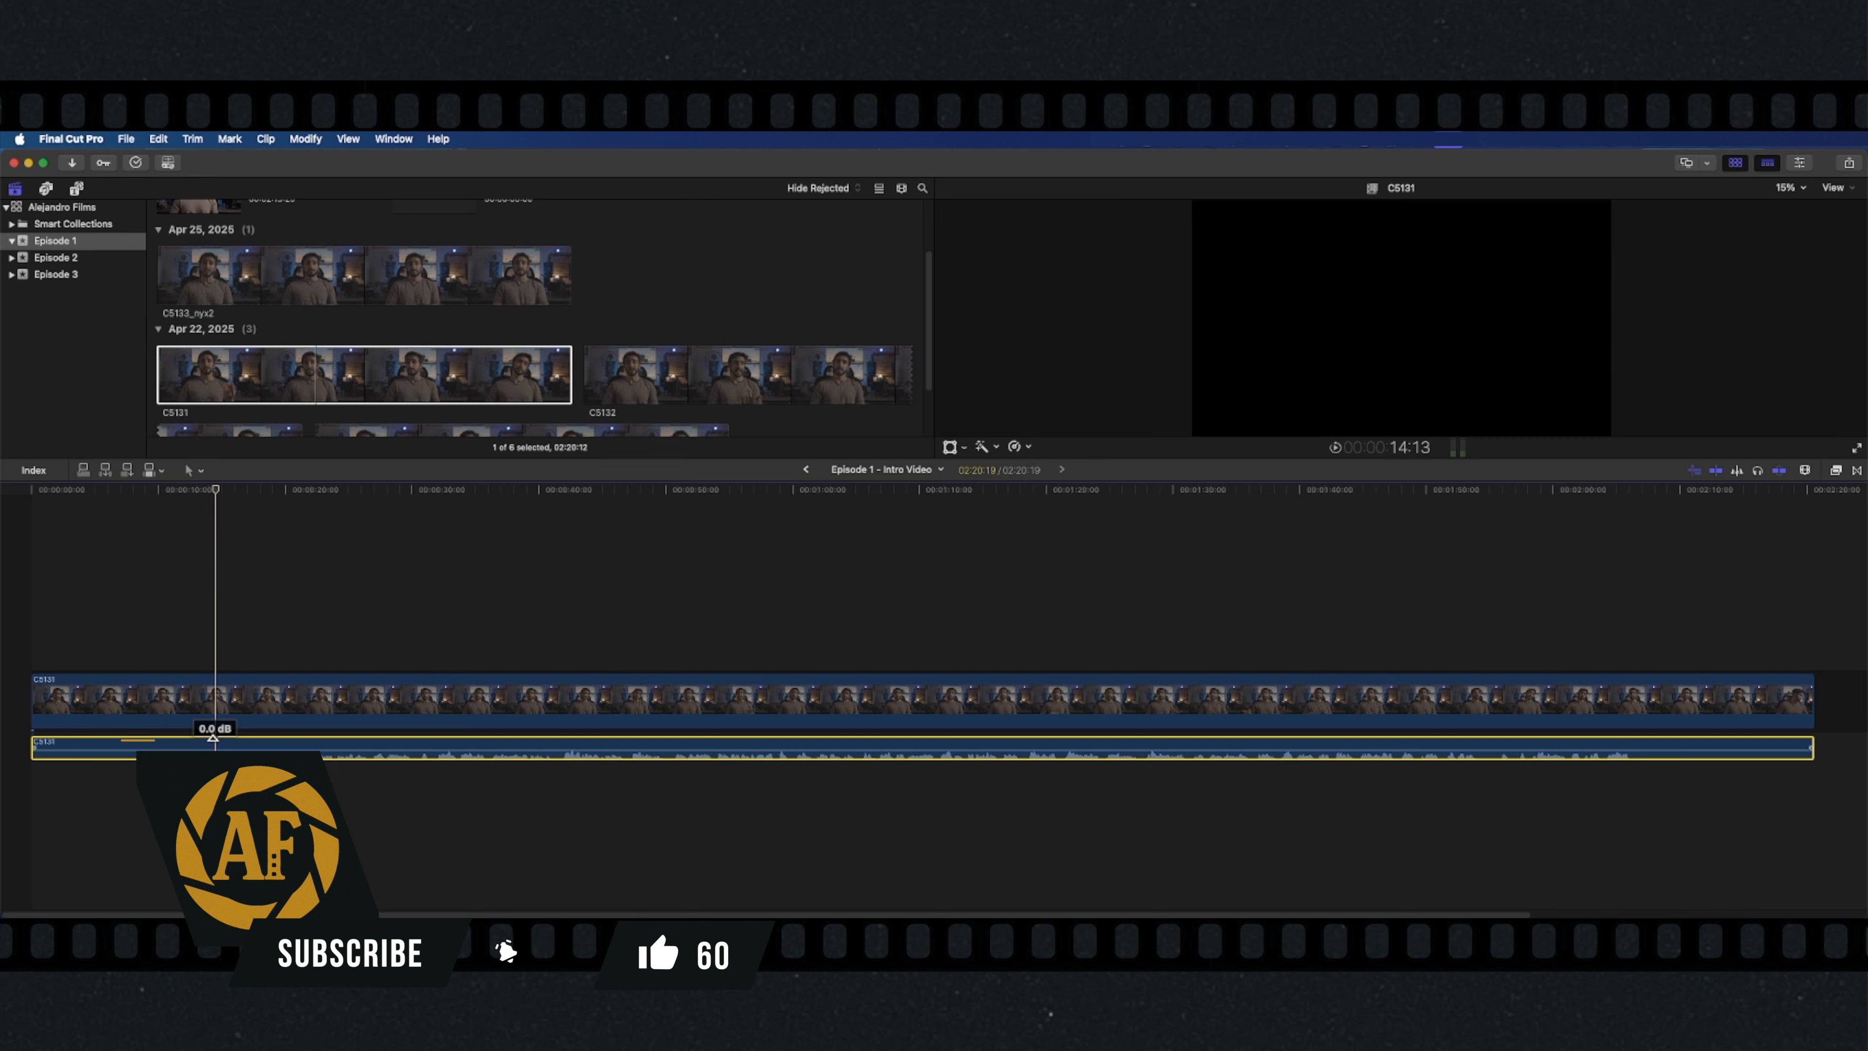
pyautogui.press('super+b')
pyautogui.click(216, 695)
pyautogui.press('super+b')
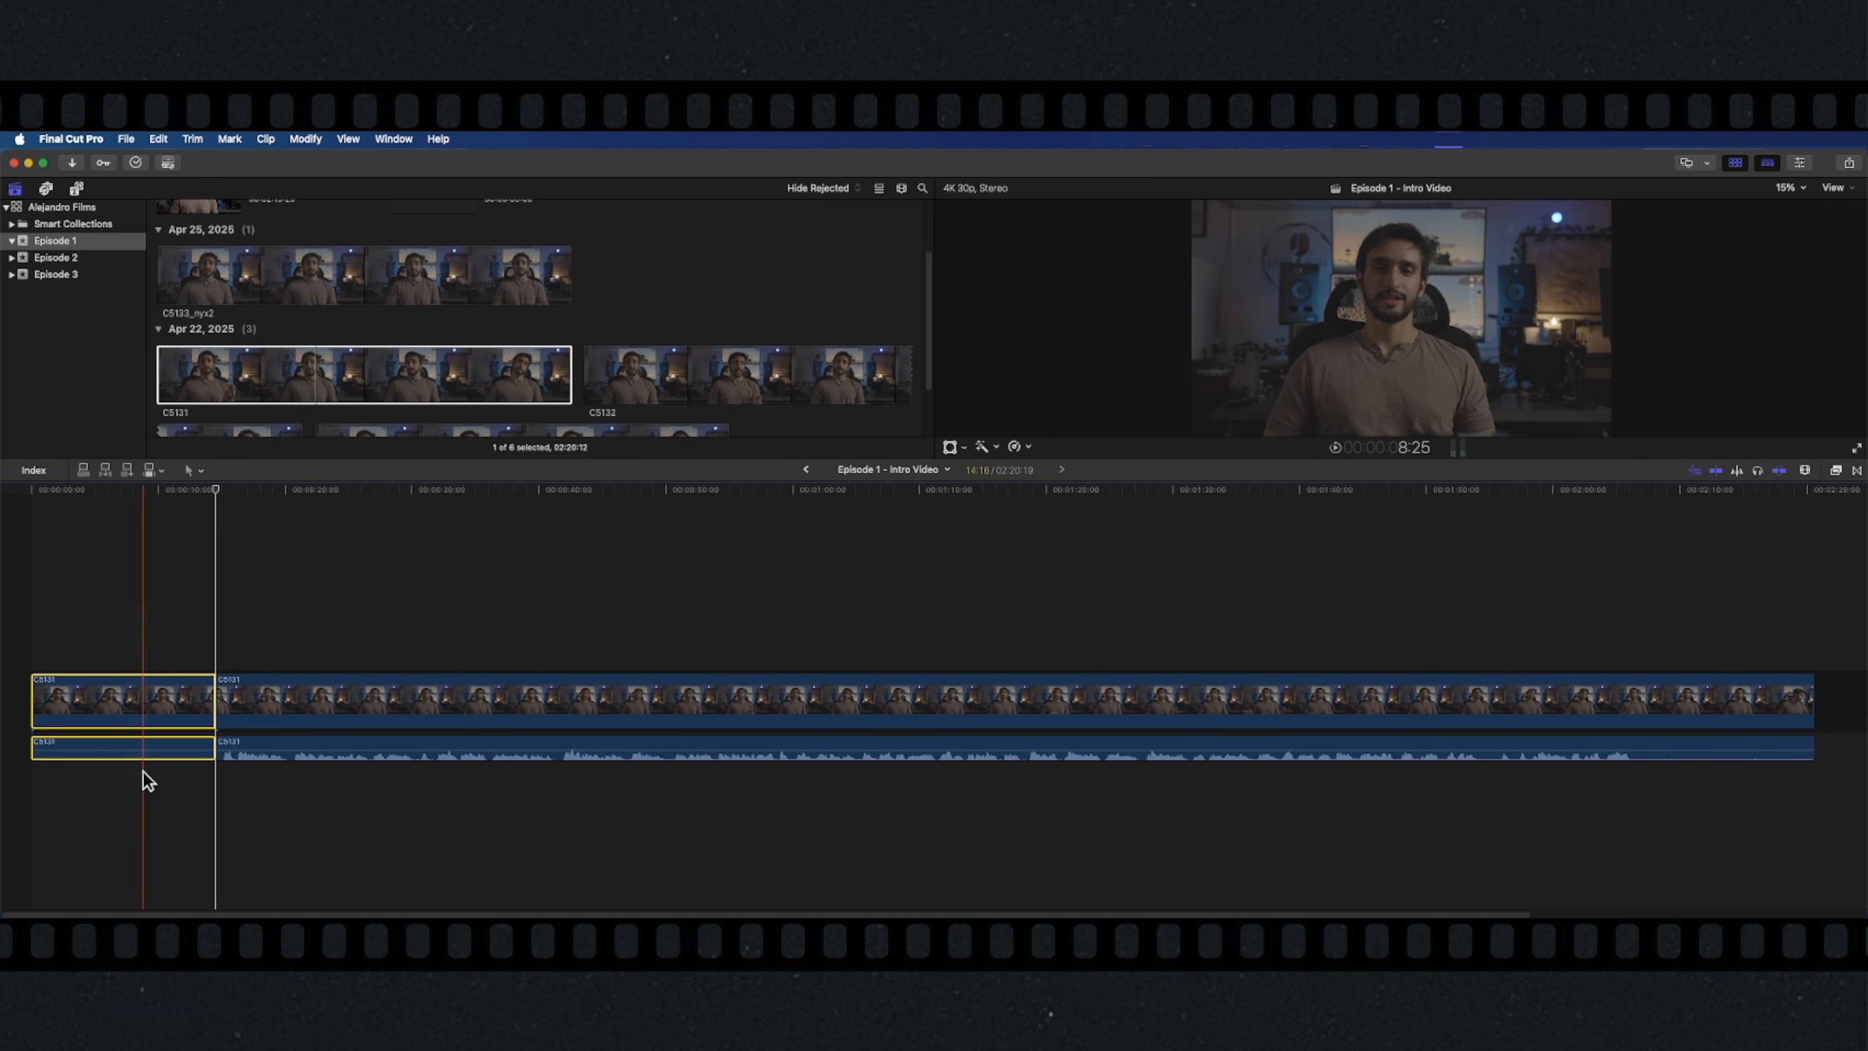
pyautogui.press('Delete')
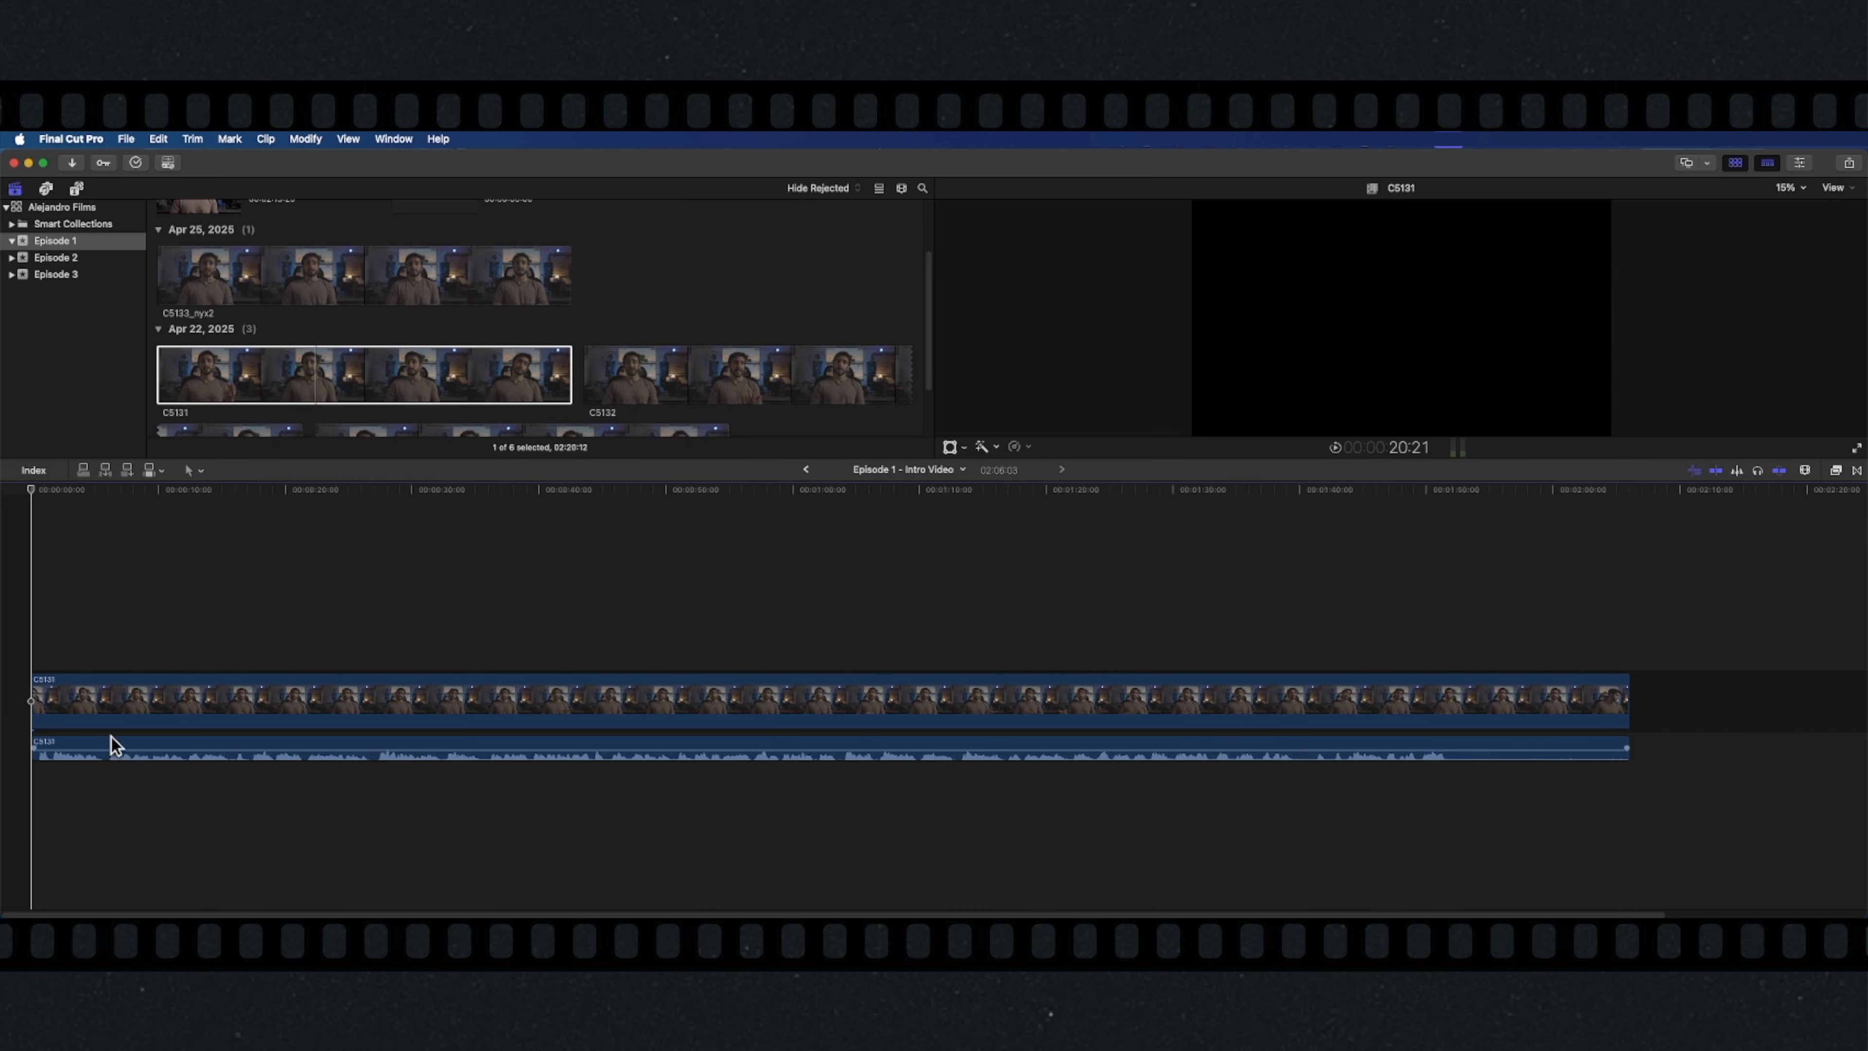
pyautogui.press('space')
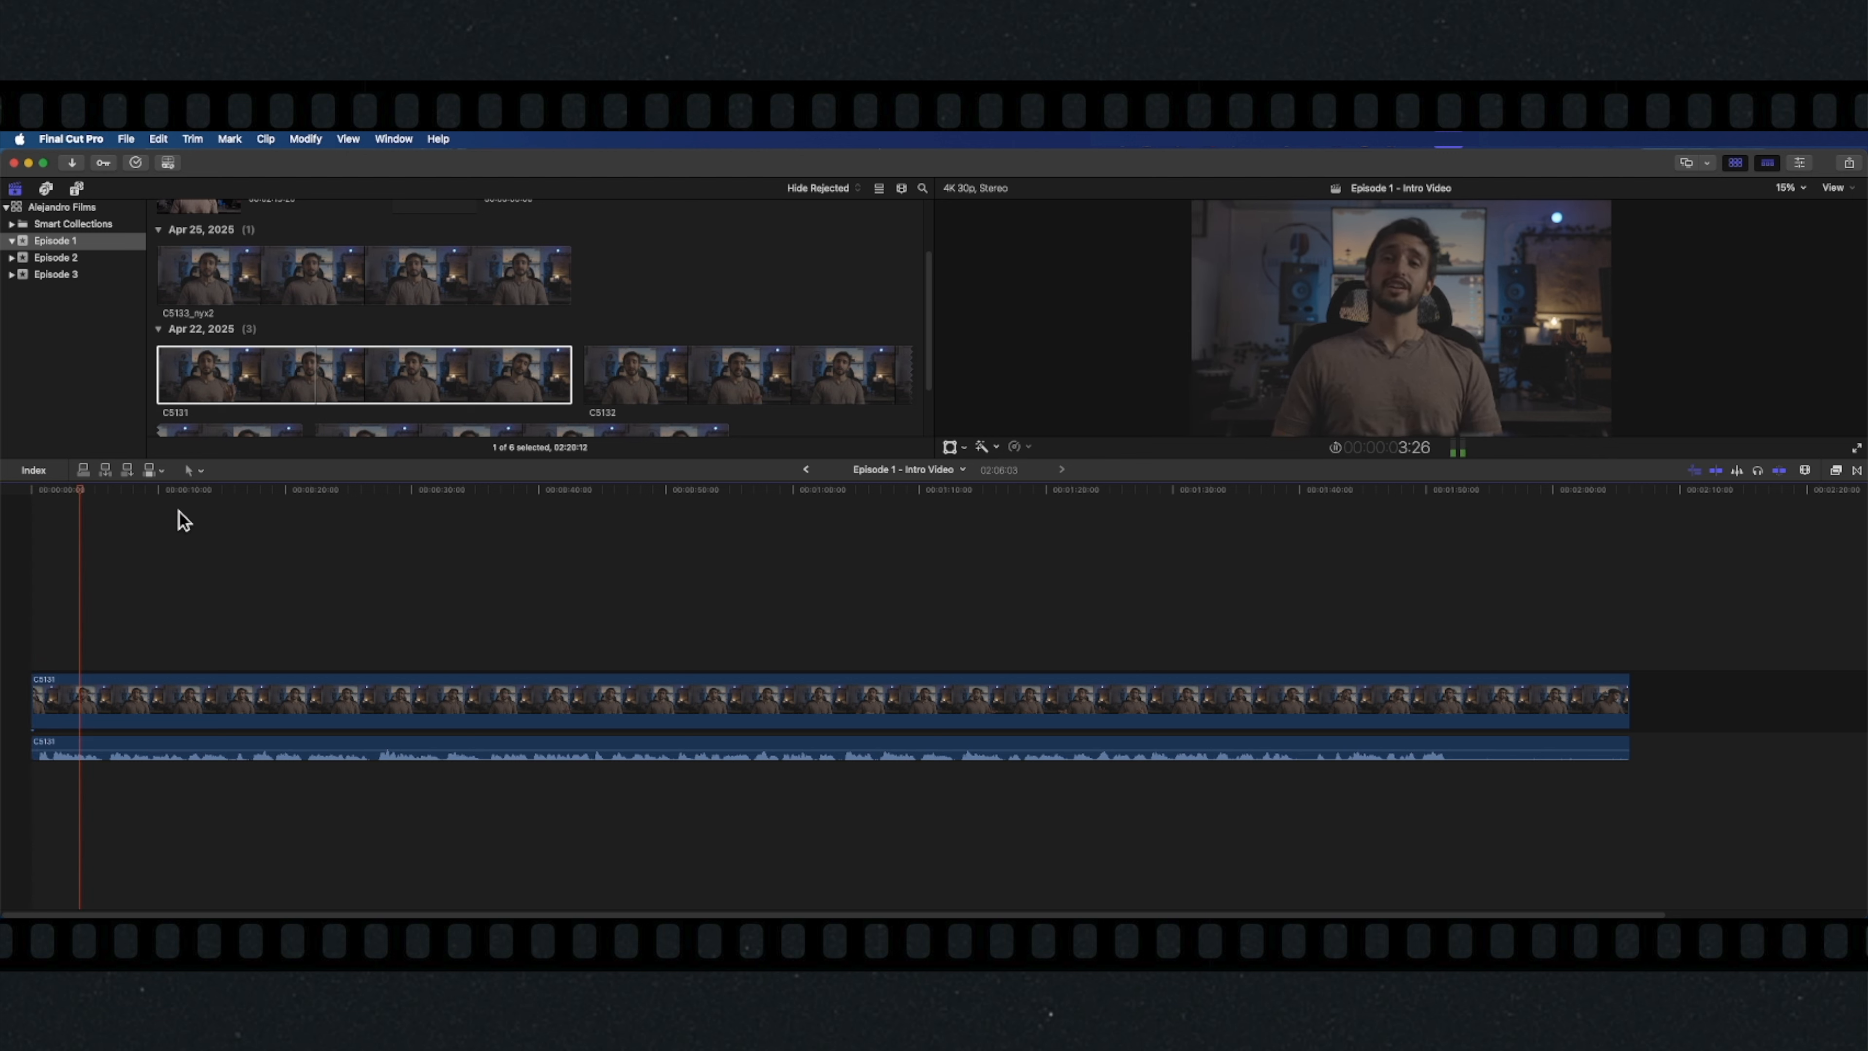
pyautogui.press('space')
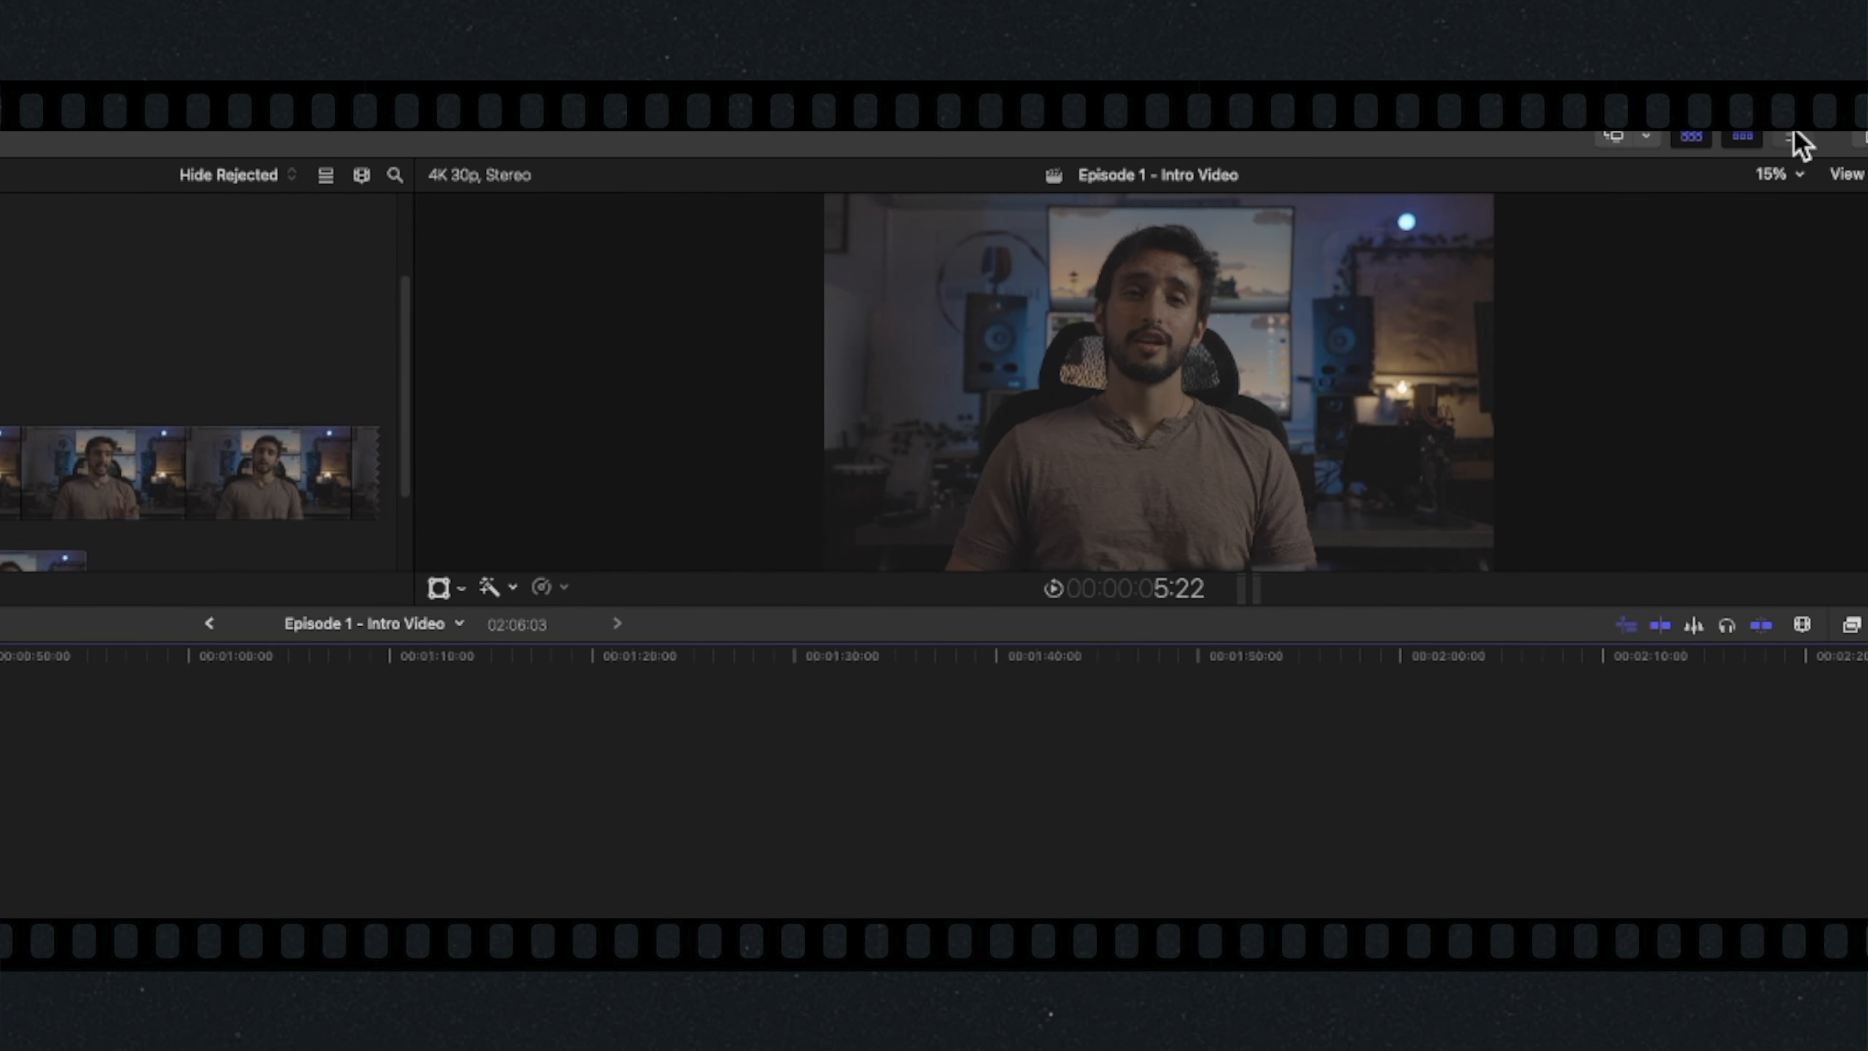
# - Add a Color Wheels correction to the C5131 video clip in the inspector
pyautogui.click(1799, 162)
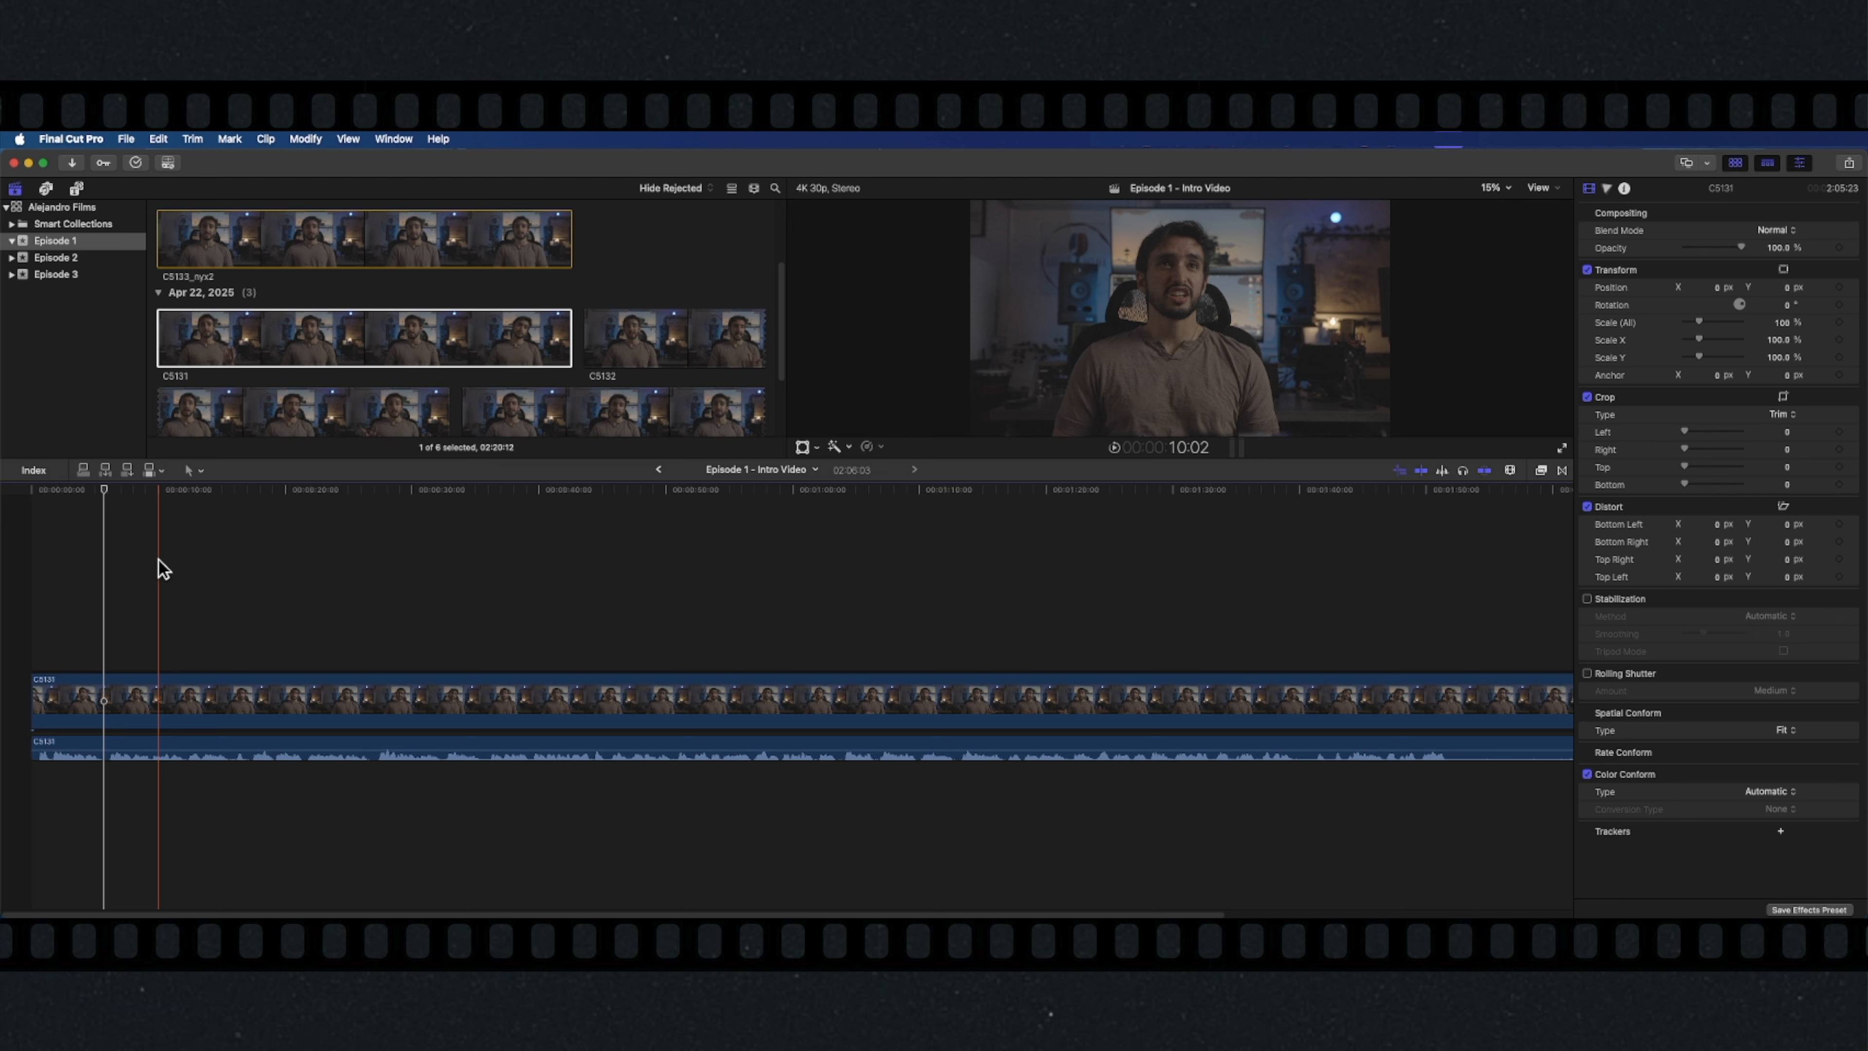
pyautogui.click(175, 694)
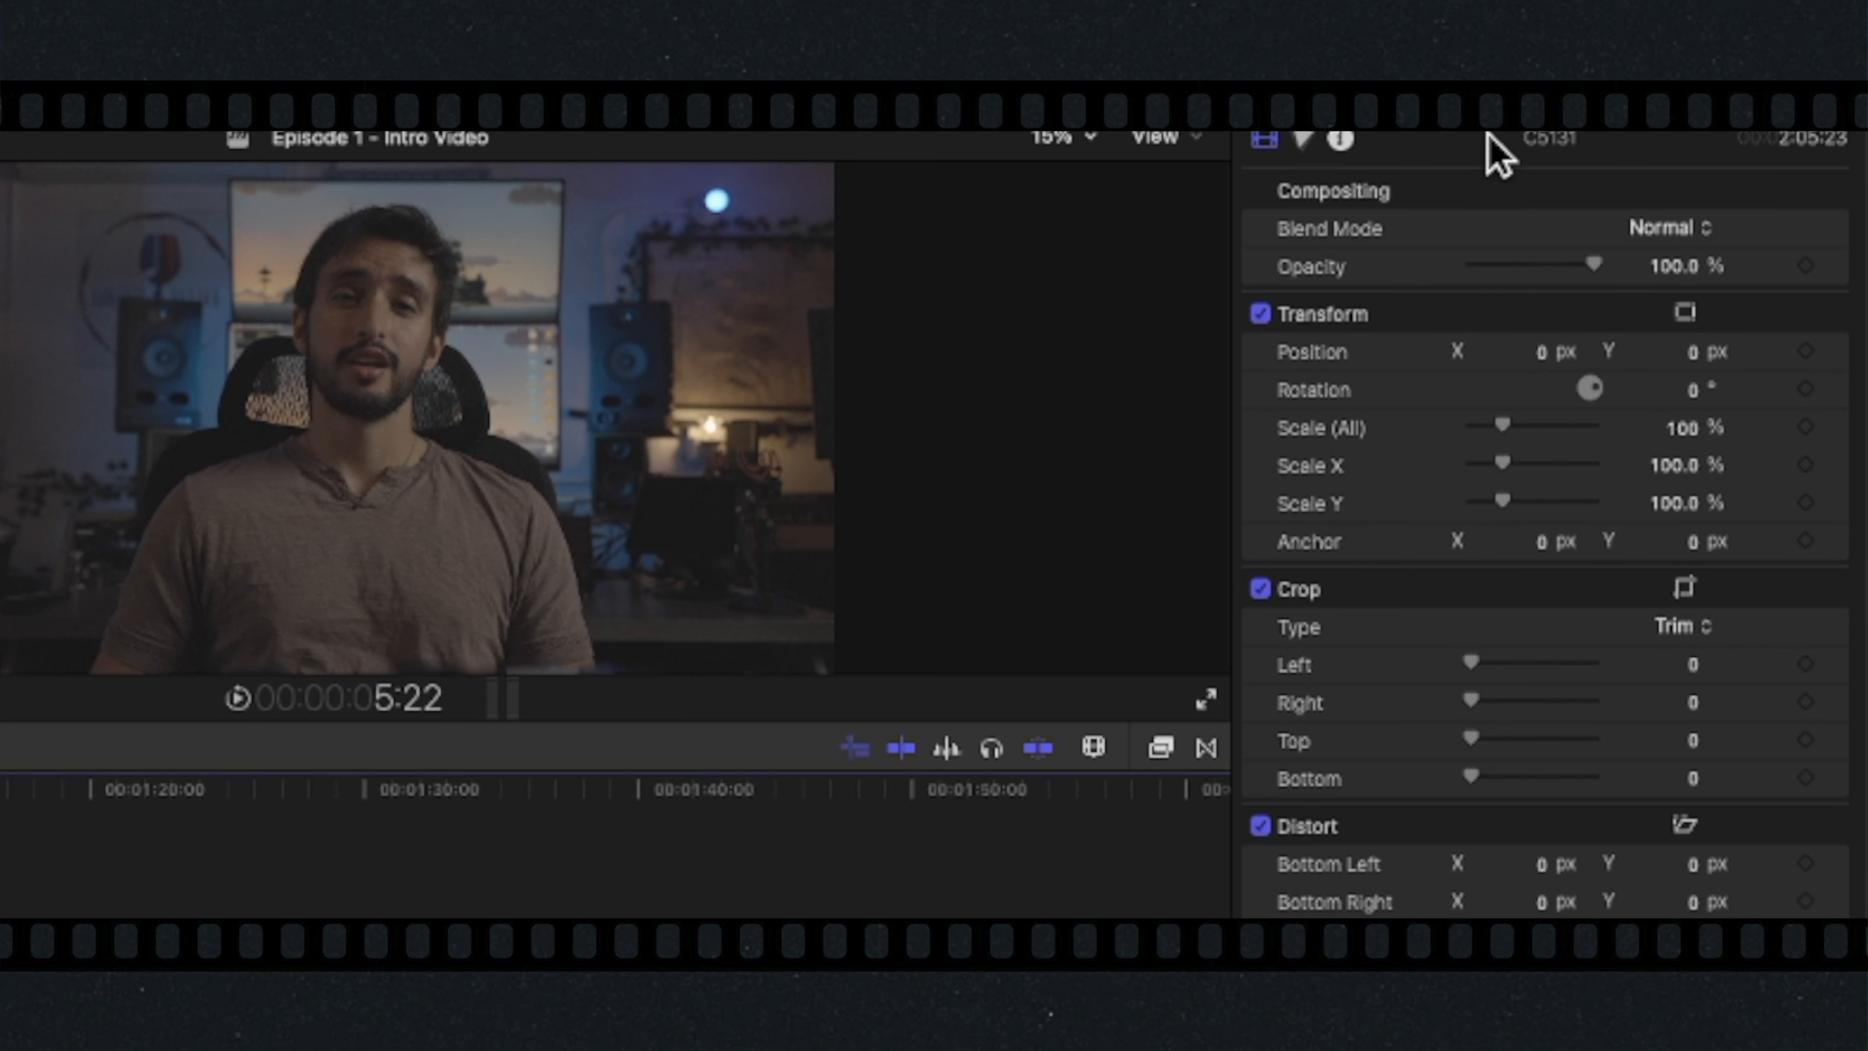
pyautogui.click(1301, 140)
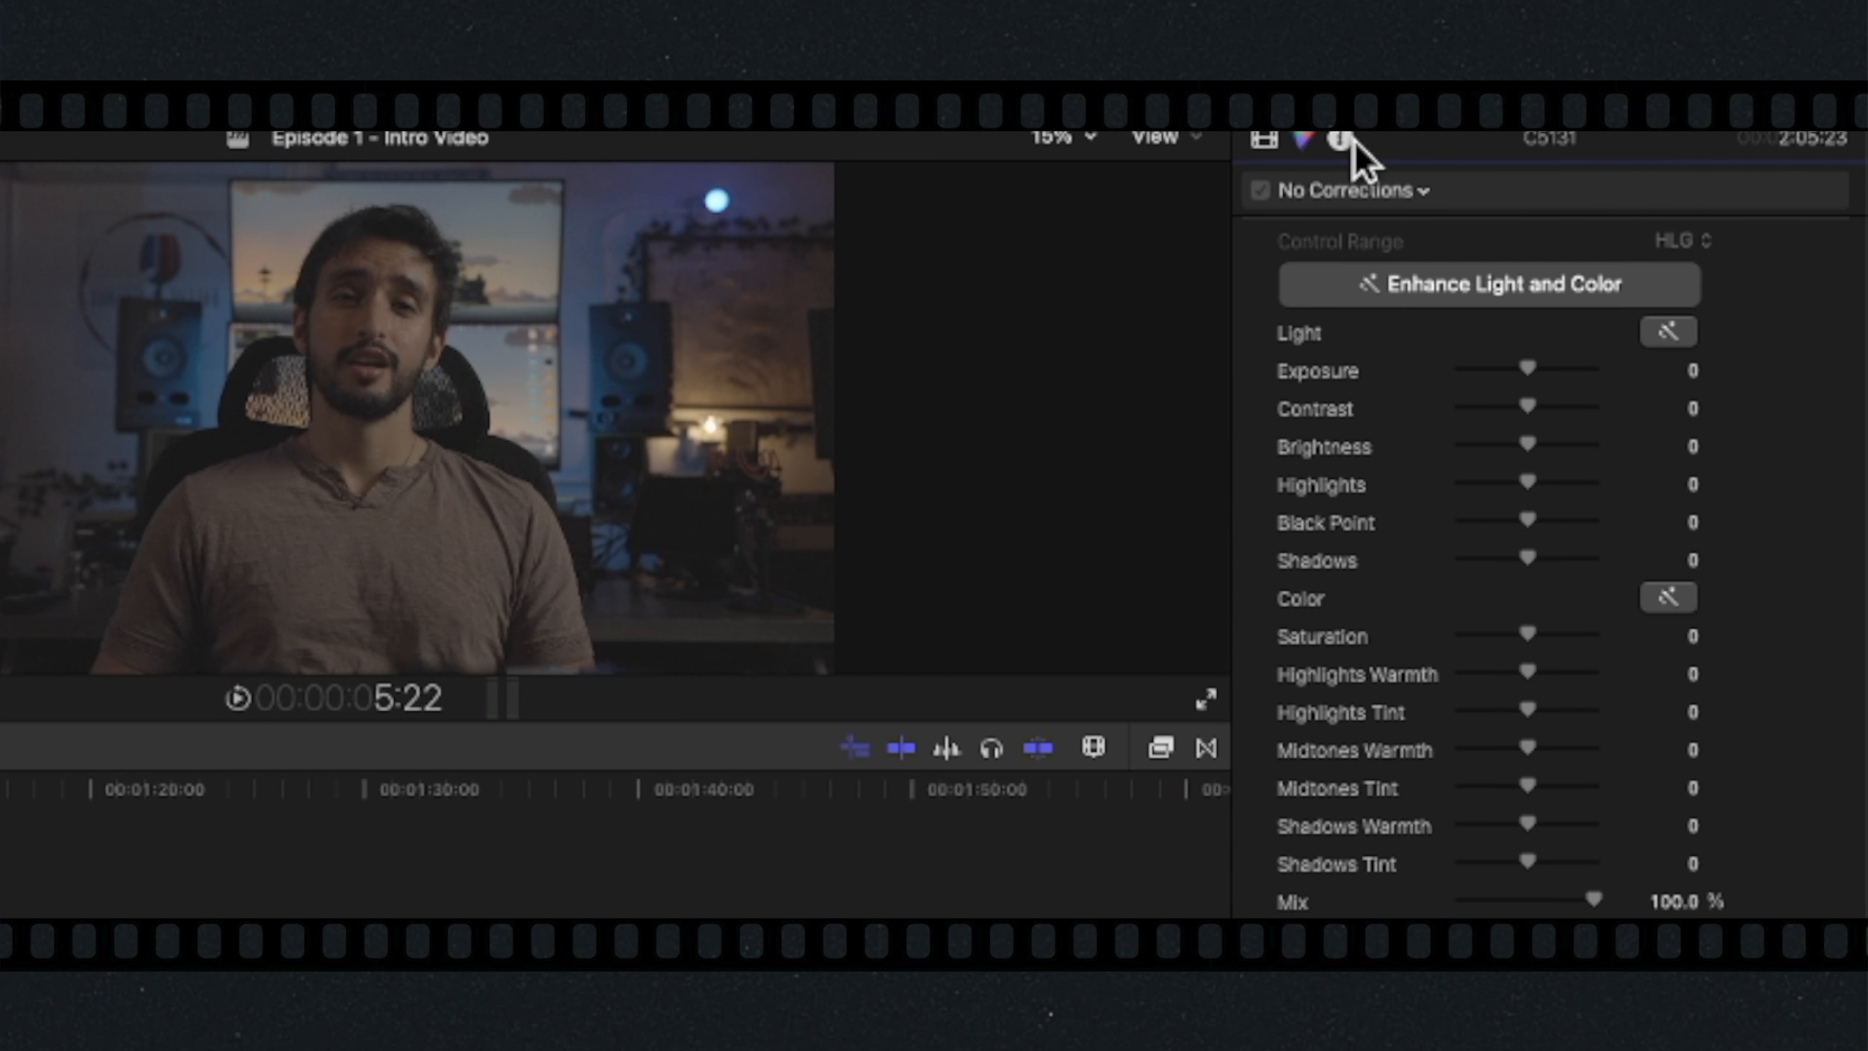
pyautogui.click(1393, 194)
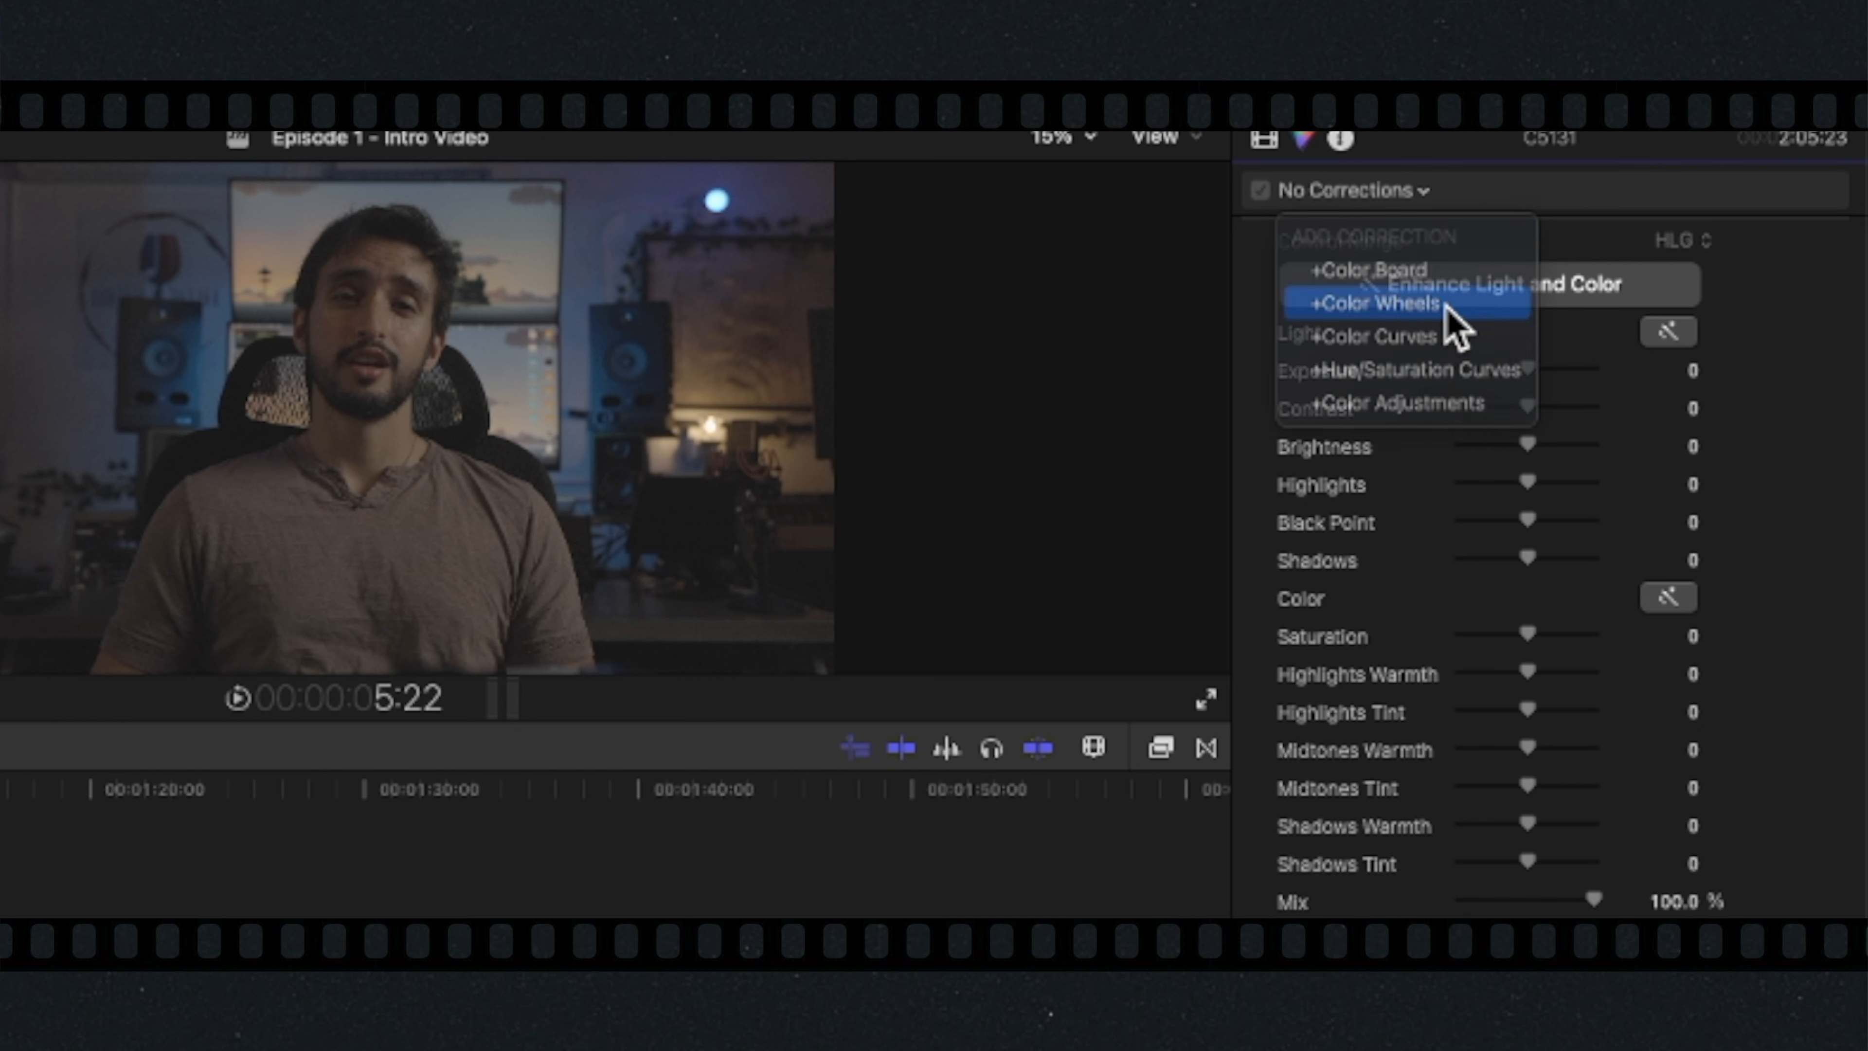
pyautogui.click(1453, 324)
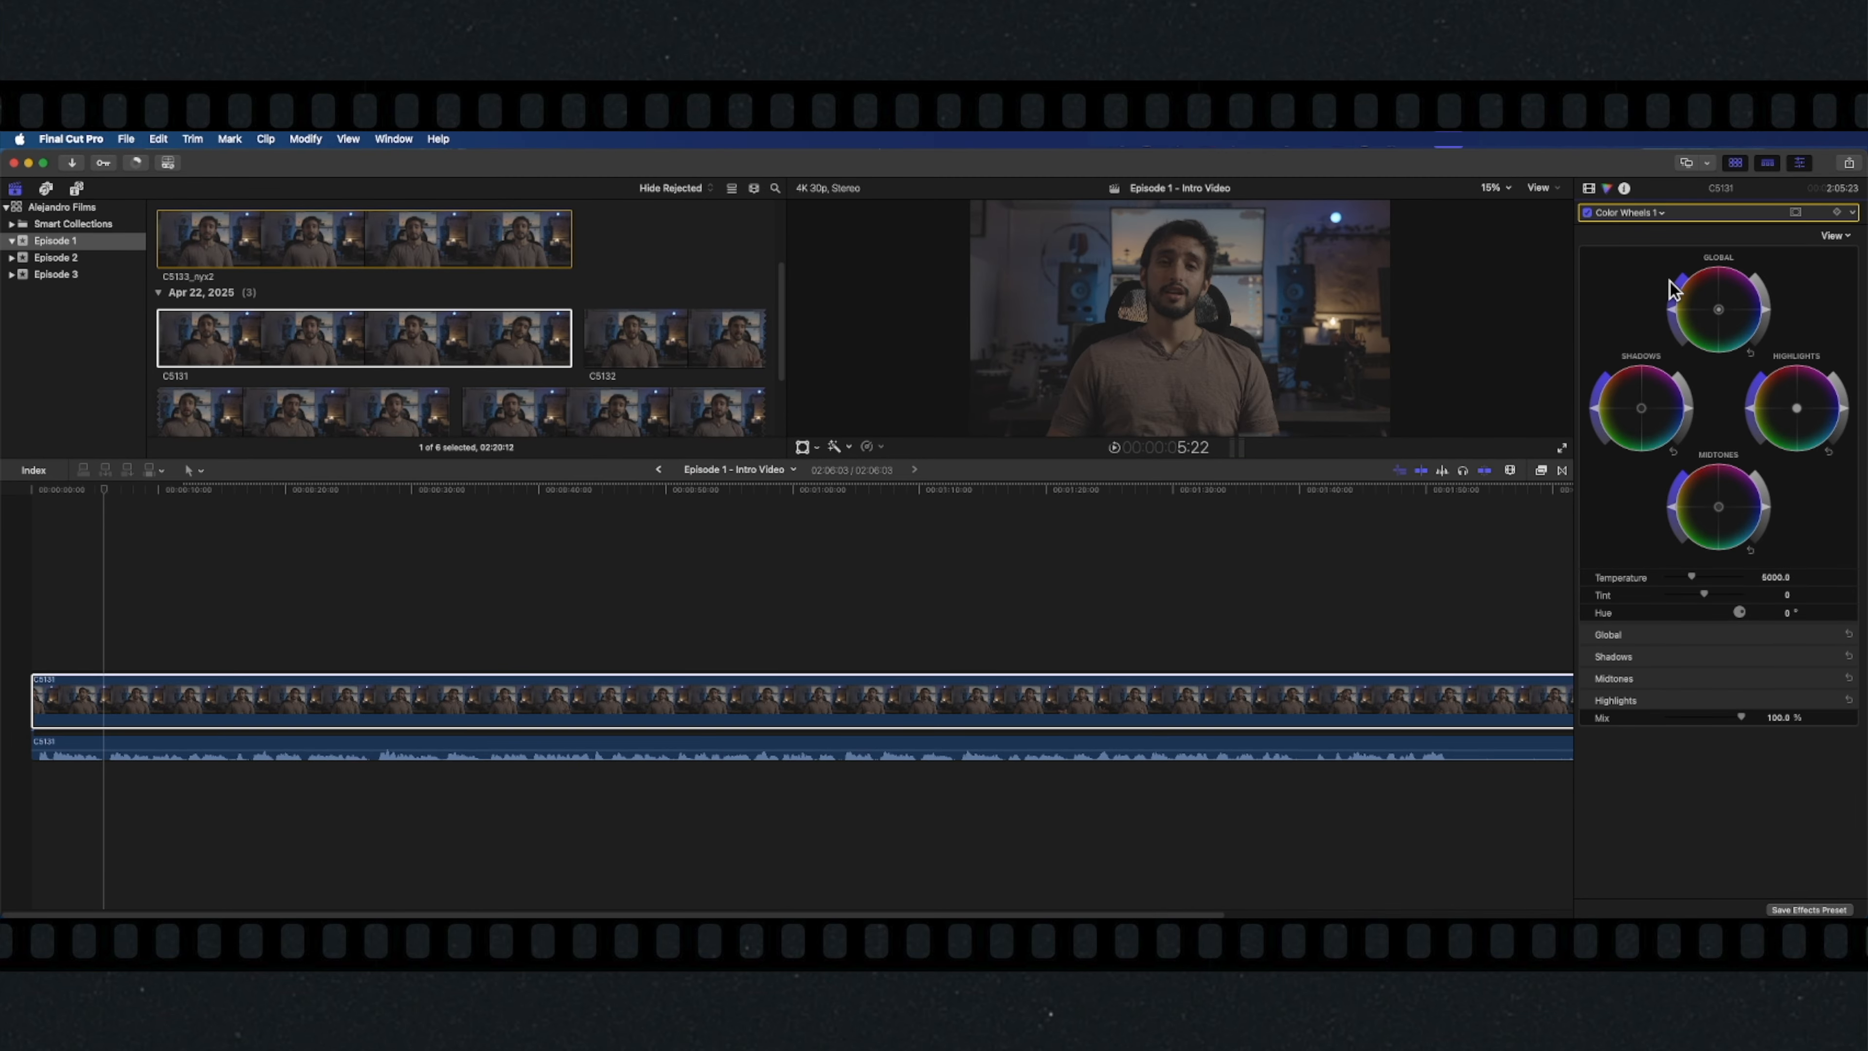
# - Show the video scopes beside the viewer and hide the browser
pyautogui.press('super+7')
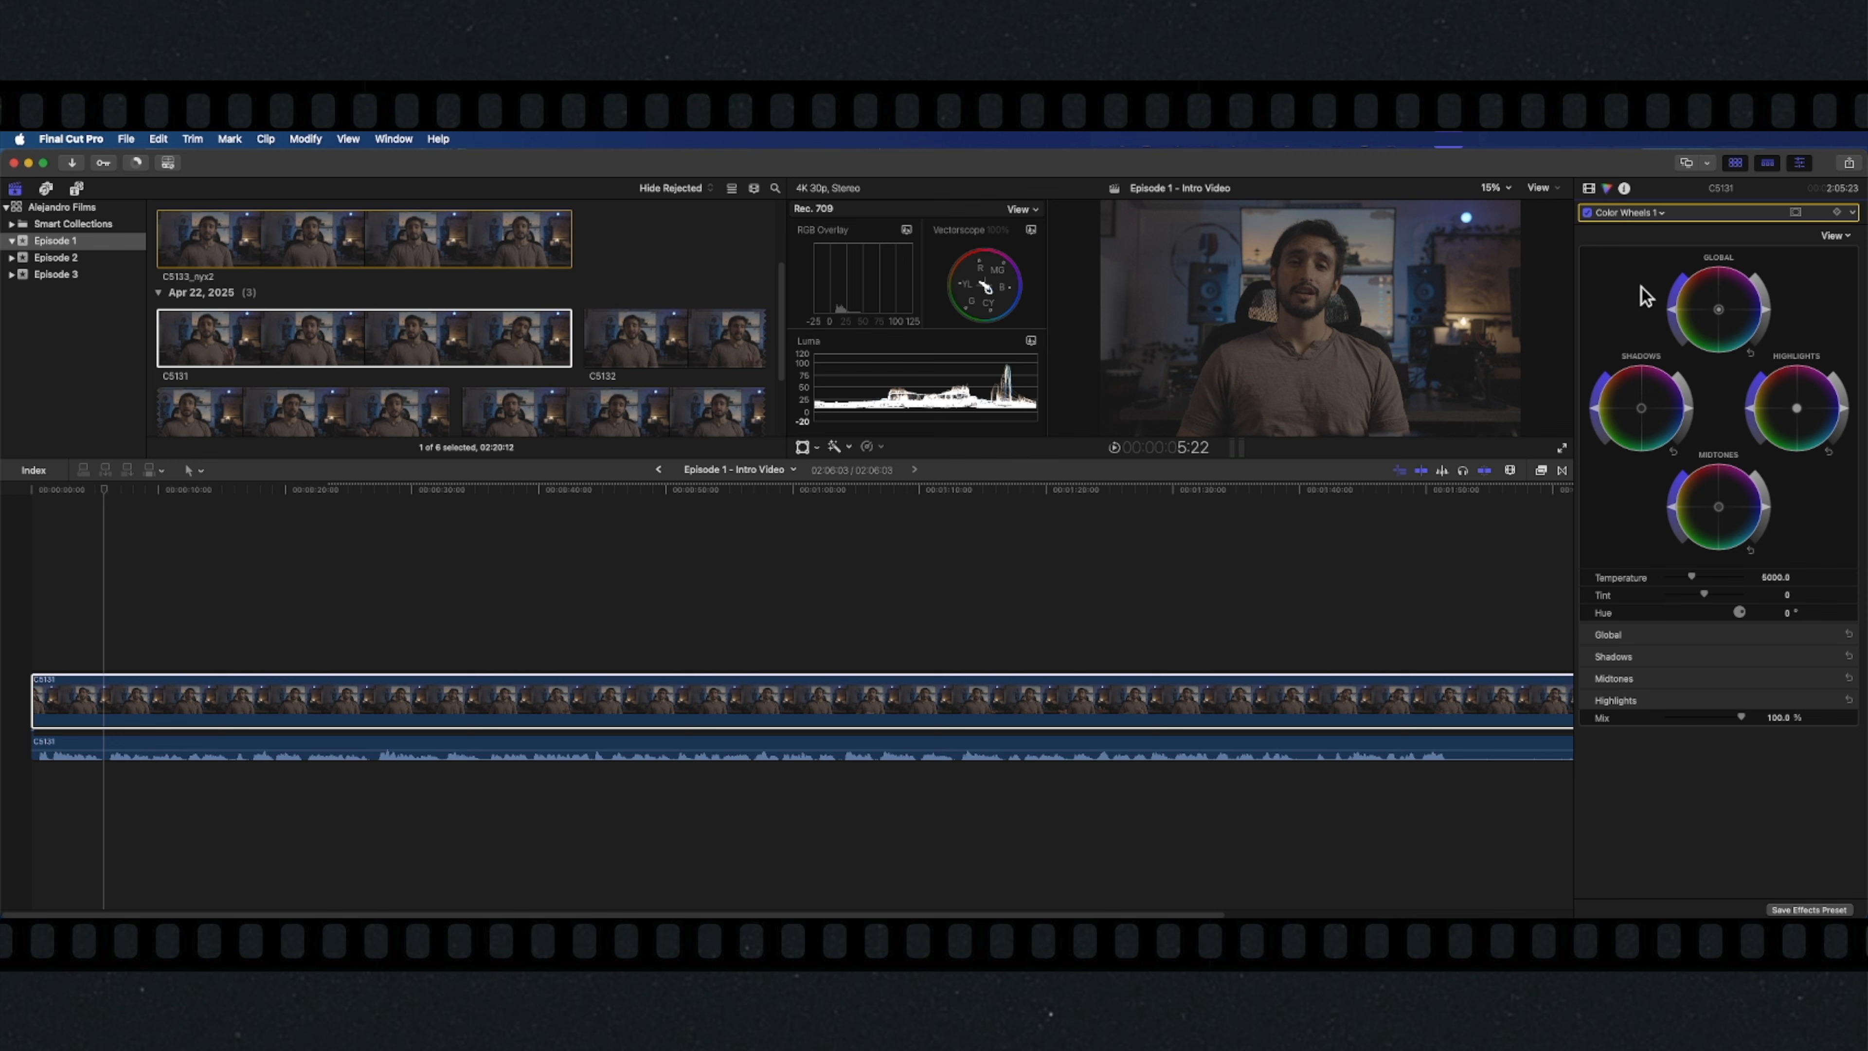
pyautogui.press('ctrl+super+1')
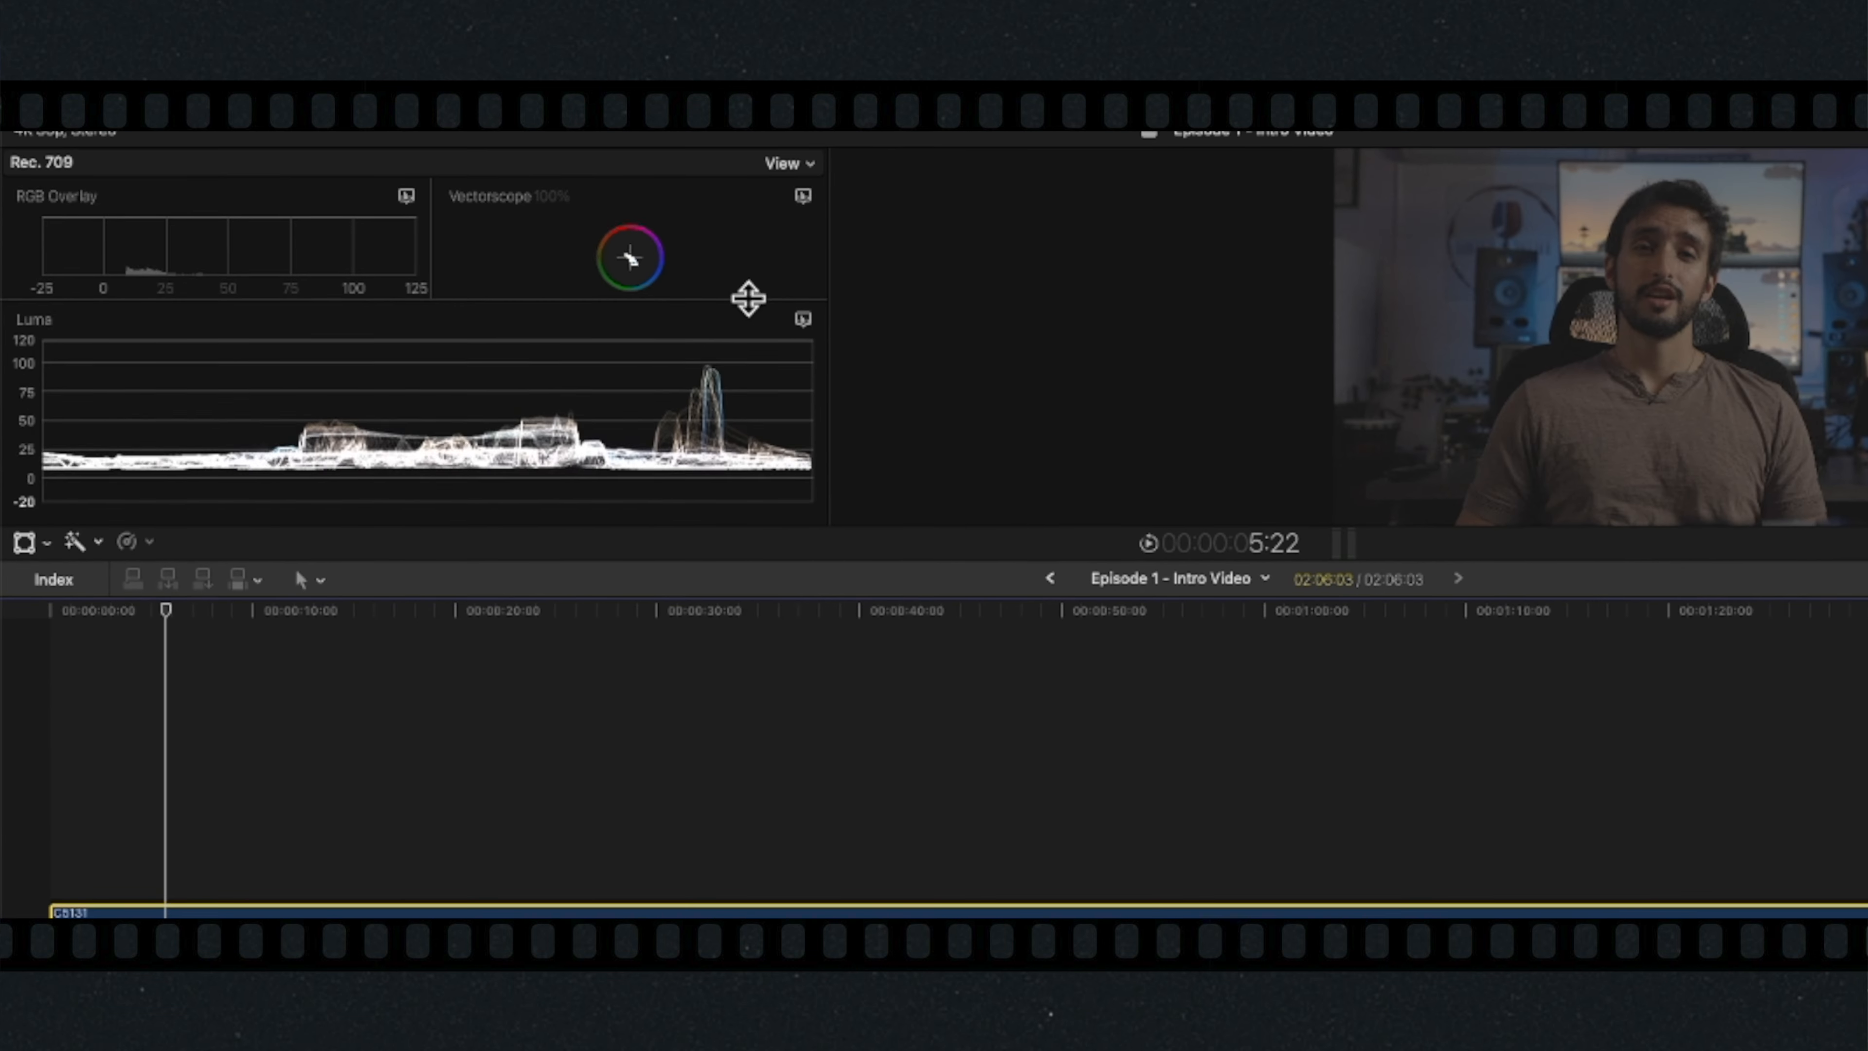
# - Resize the video scopes and, guided by the Luma waveform, lower the shadows and raise the midtones and highlights in Color Wheels 1
pyautogui.moveTo(748, 298); pyautogui.dragTo(792, 397)
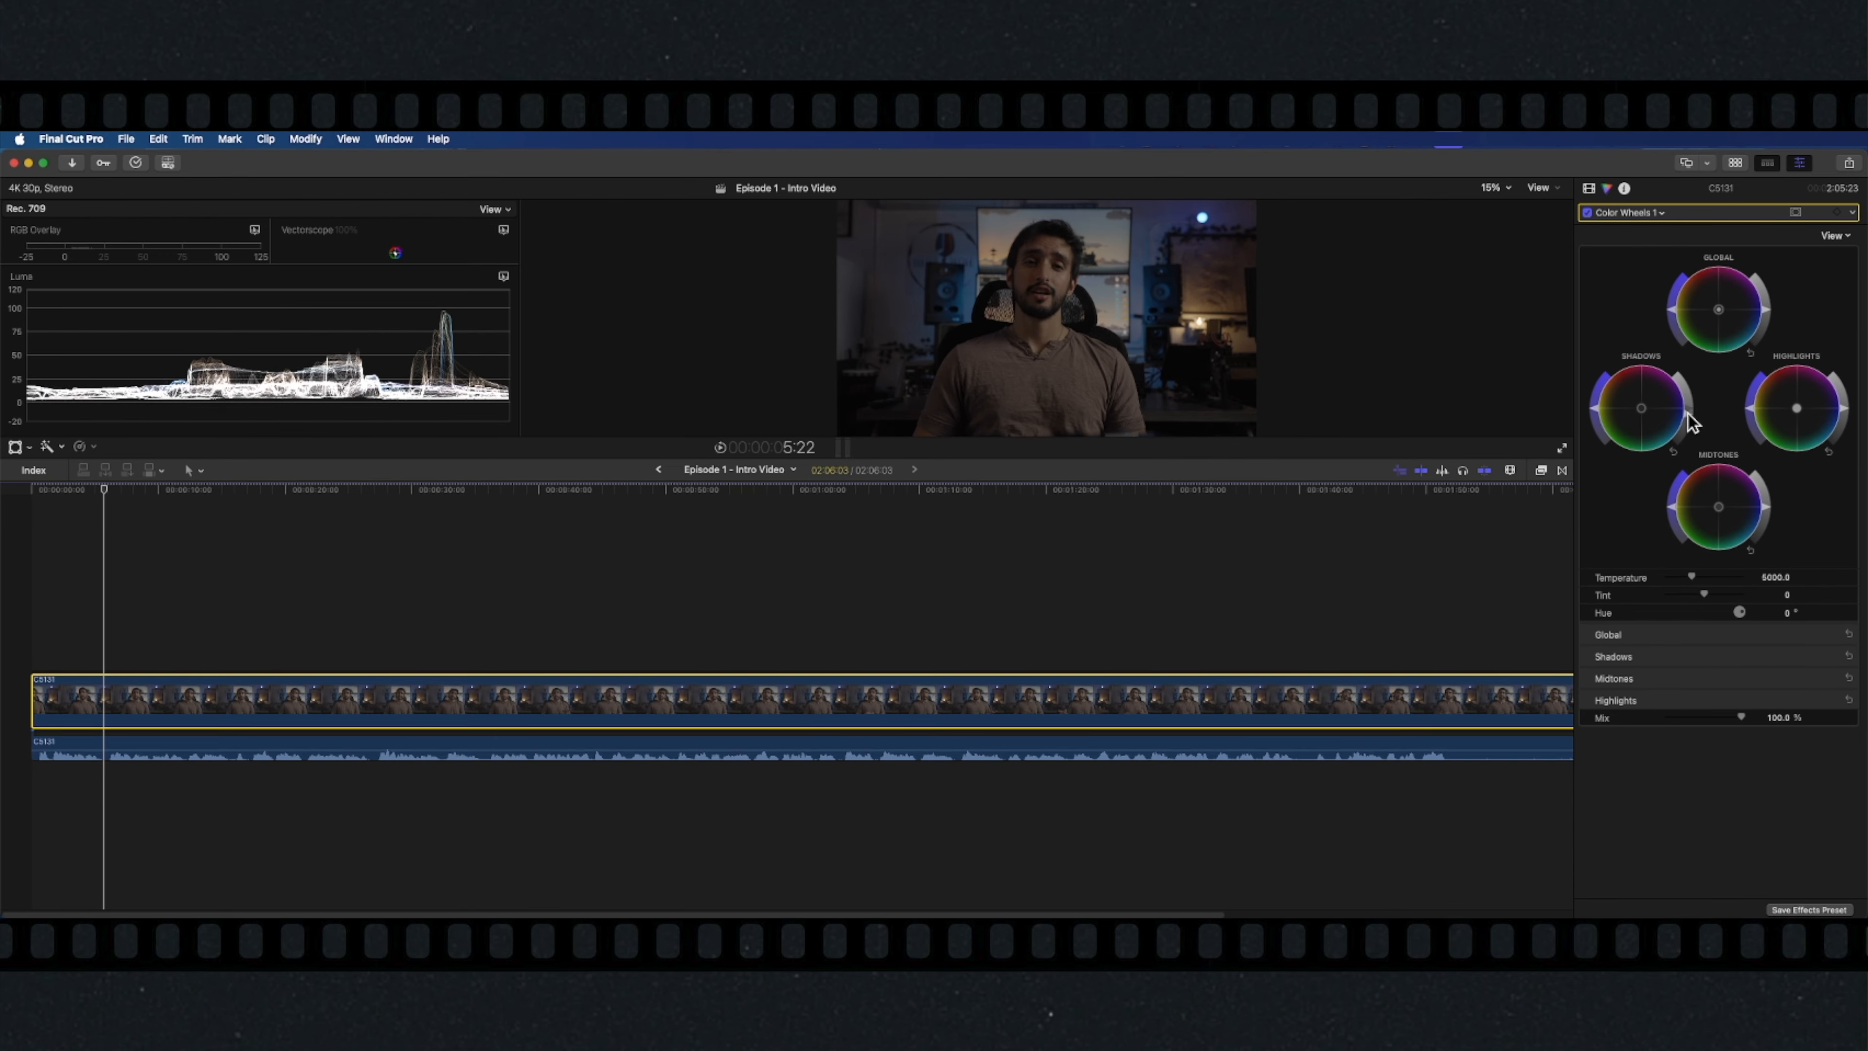
pyautogui.click(1688, 412)
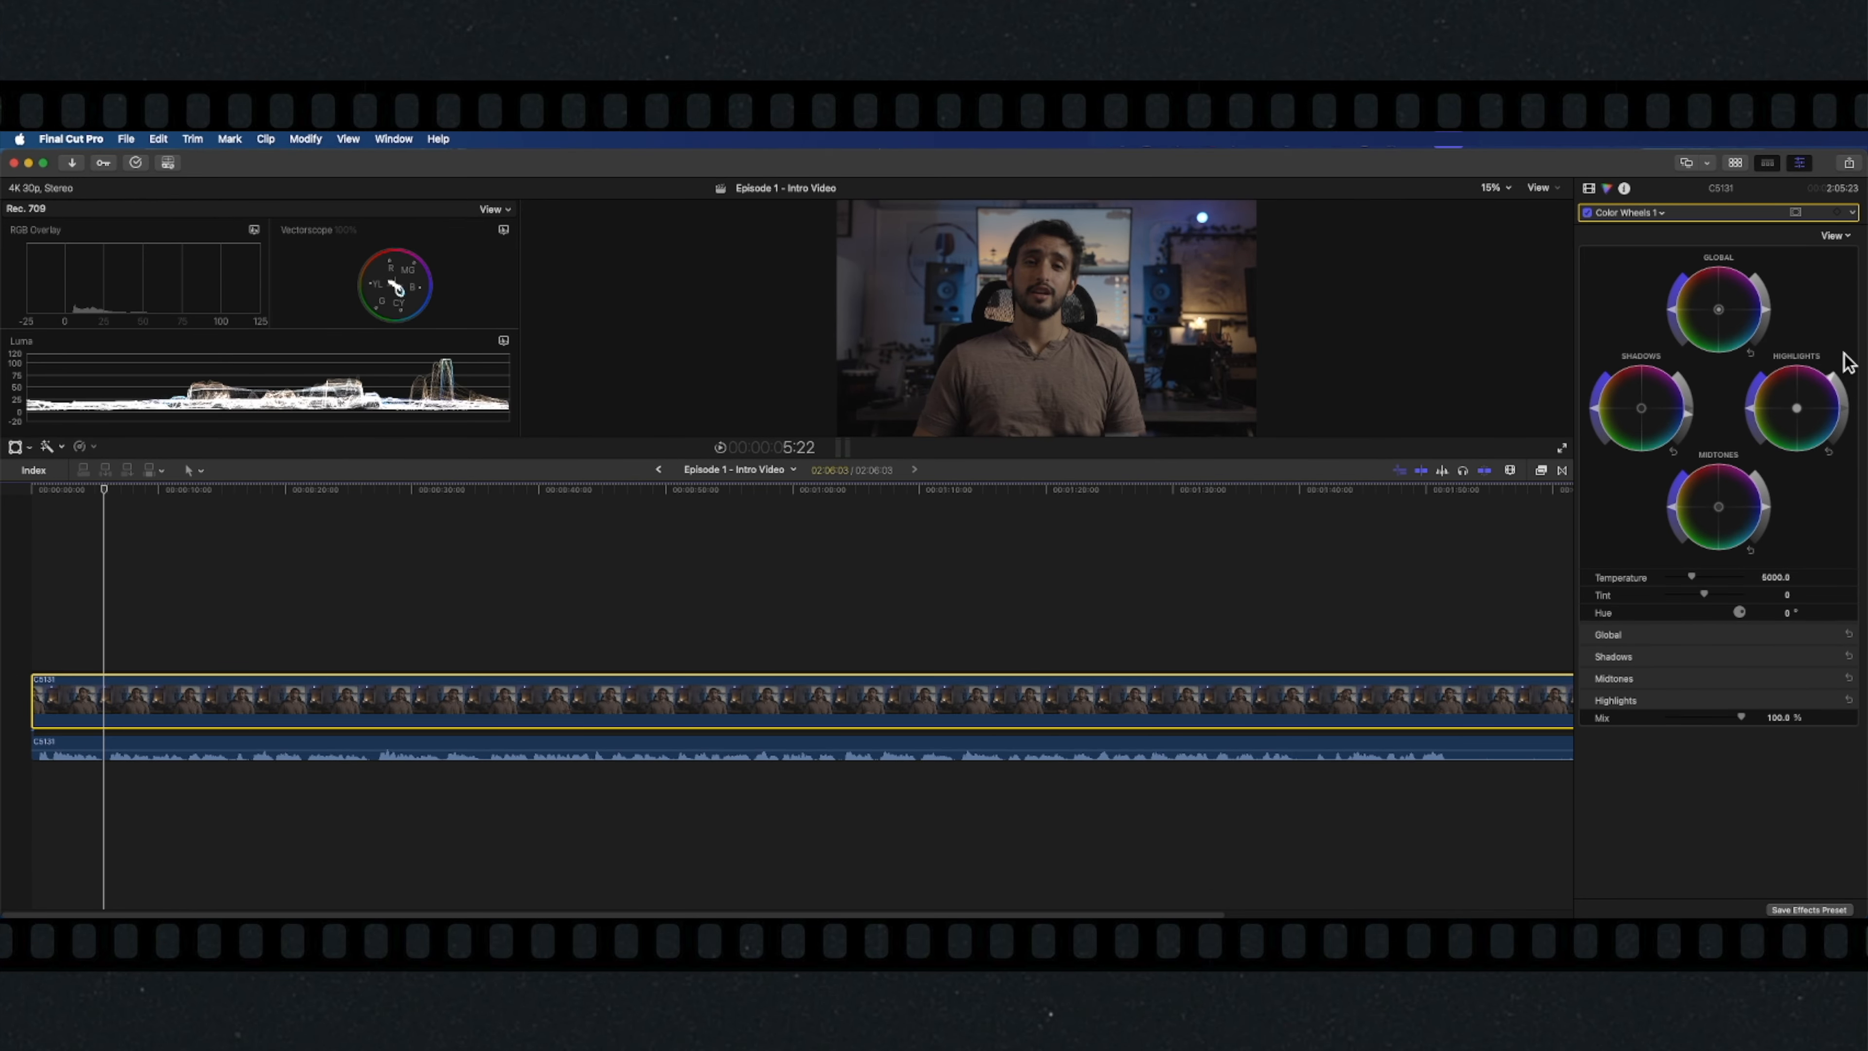
pyautogui.click(1841, 337)
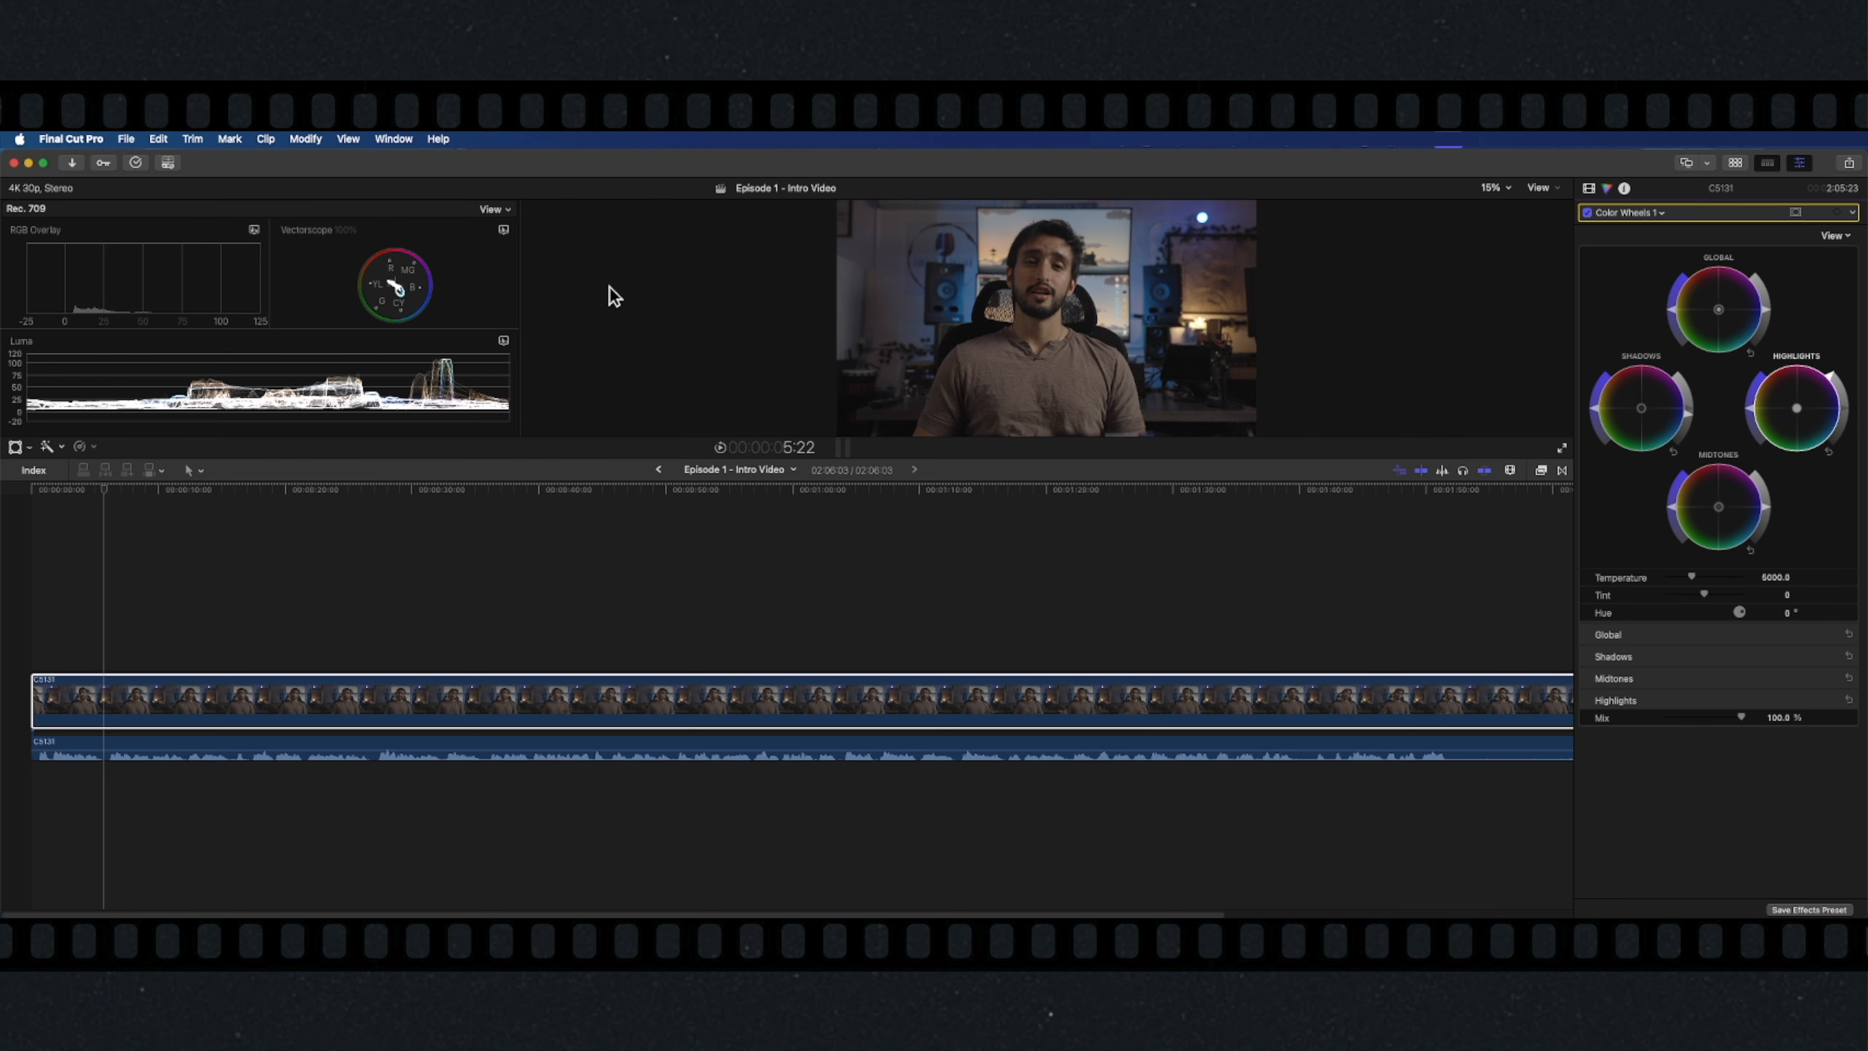
pyautogui.moveTo(461, 329); pyautogui.dragTo(470, 263)
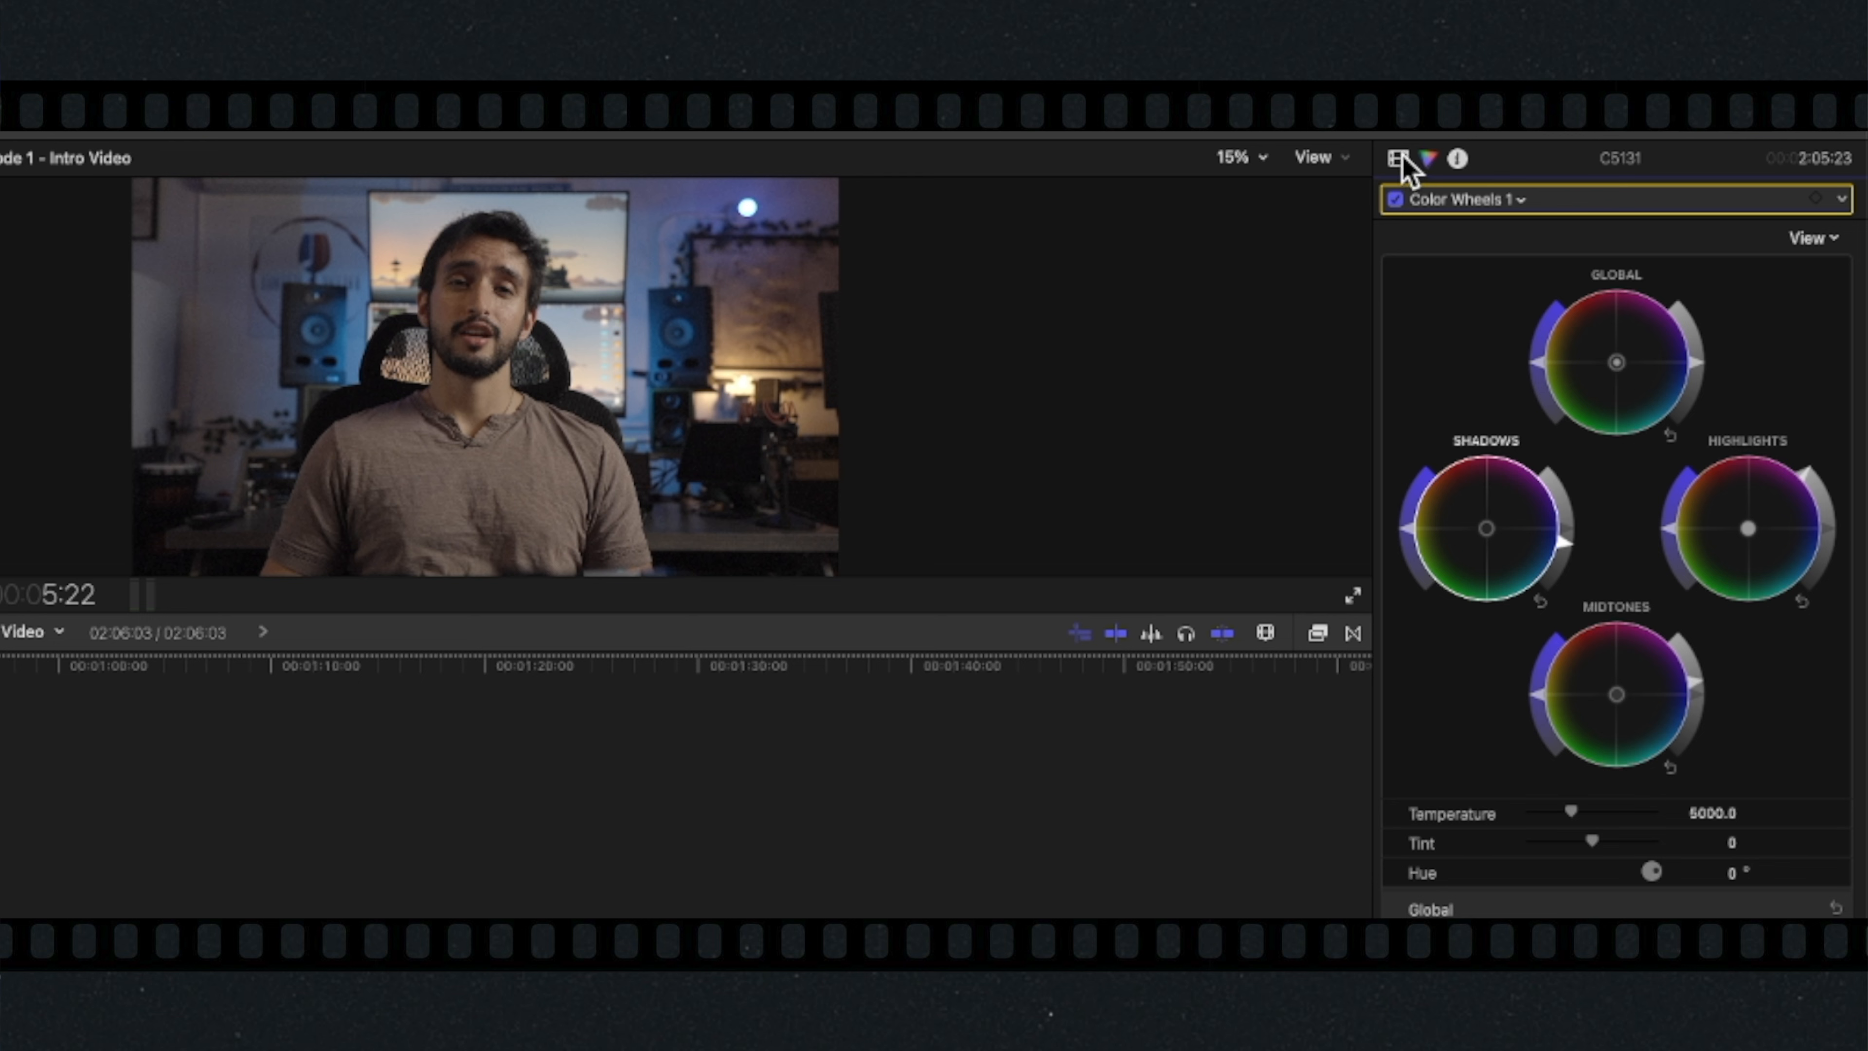
# - Scale the C5131 video clip to 109% in its transform settings and move to about 7 seconds on the timeline
pyautogui.click(1589, 189)
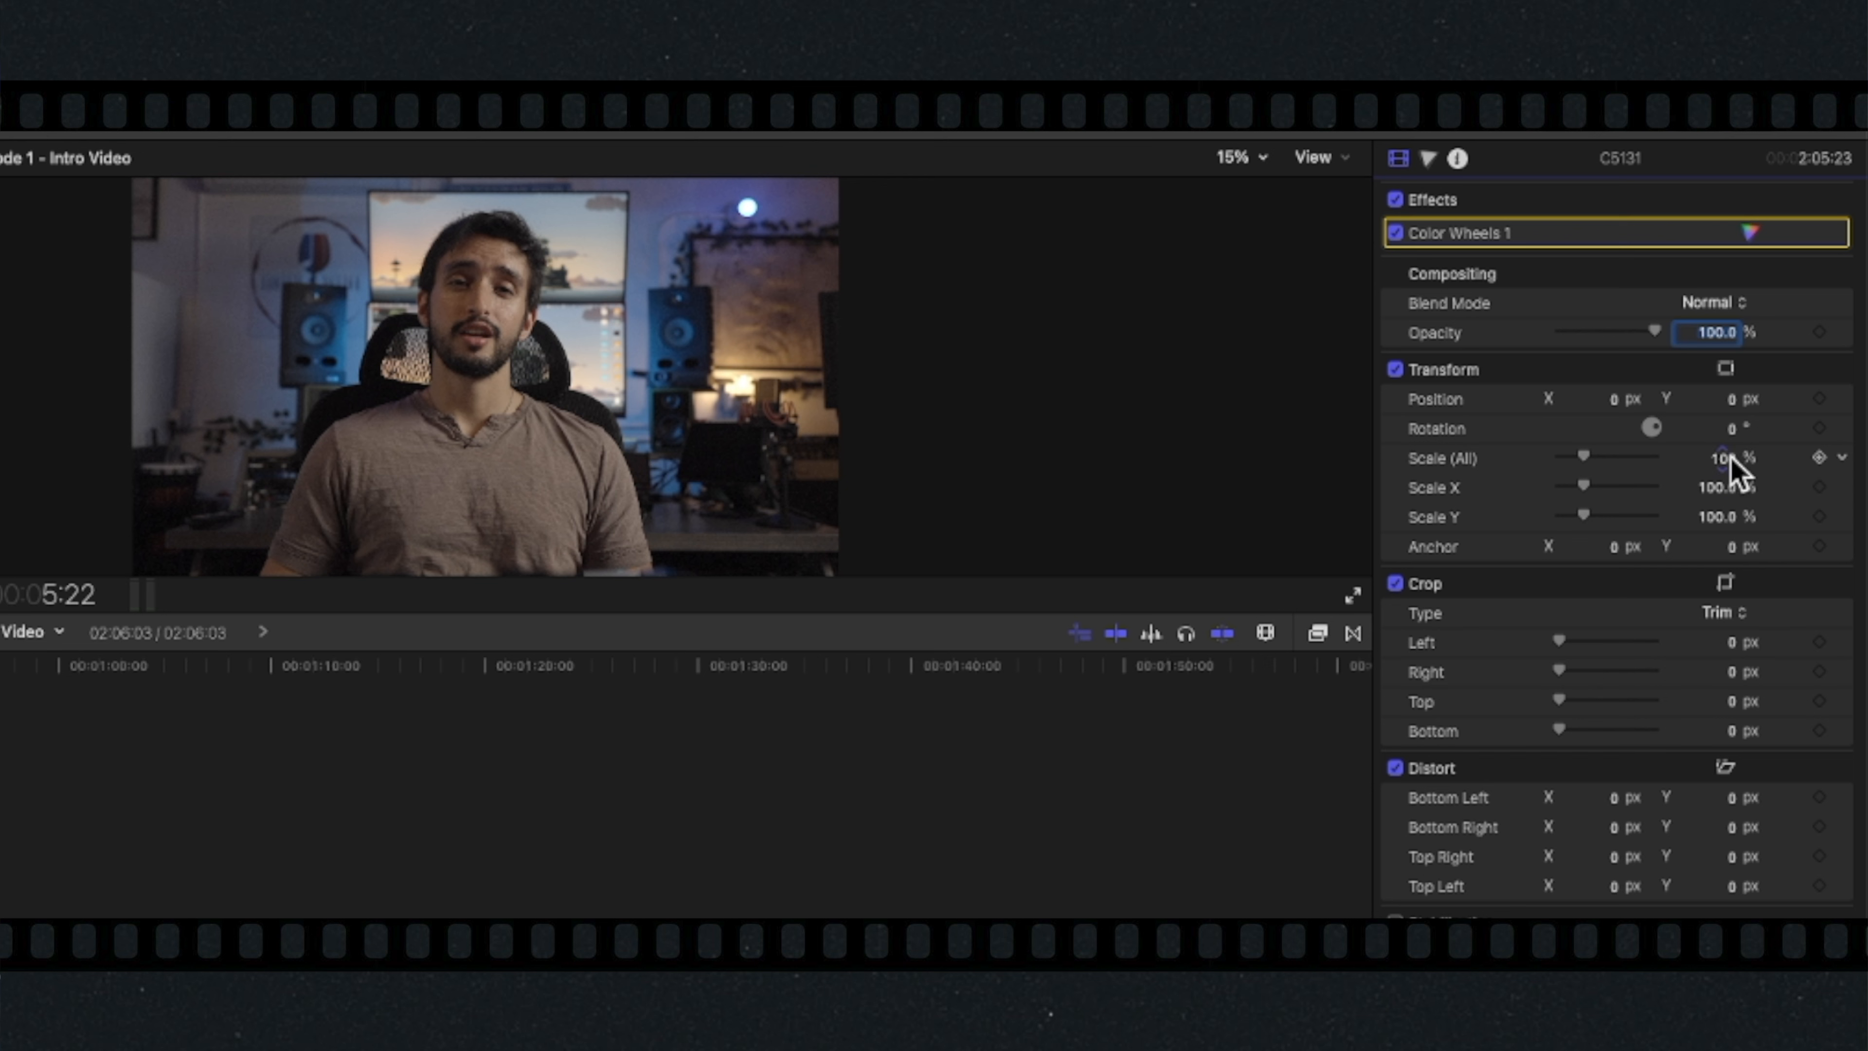
pyautogui.moveTo(1726, 463); pyautogui.dragTo(1728, 457)
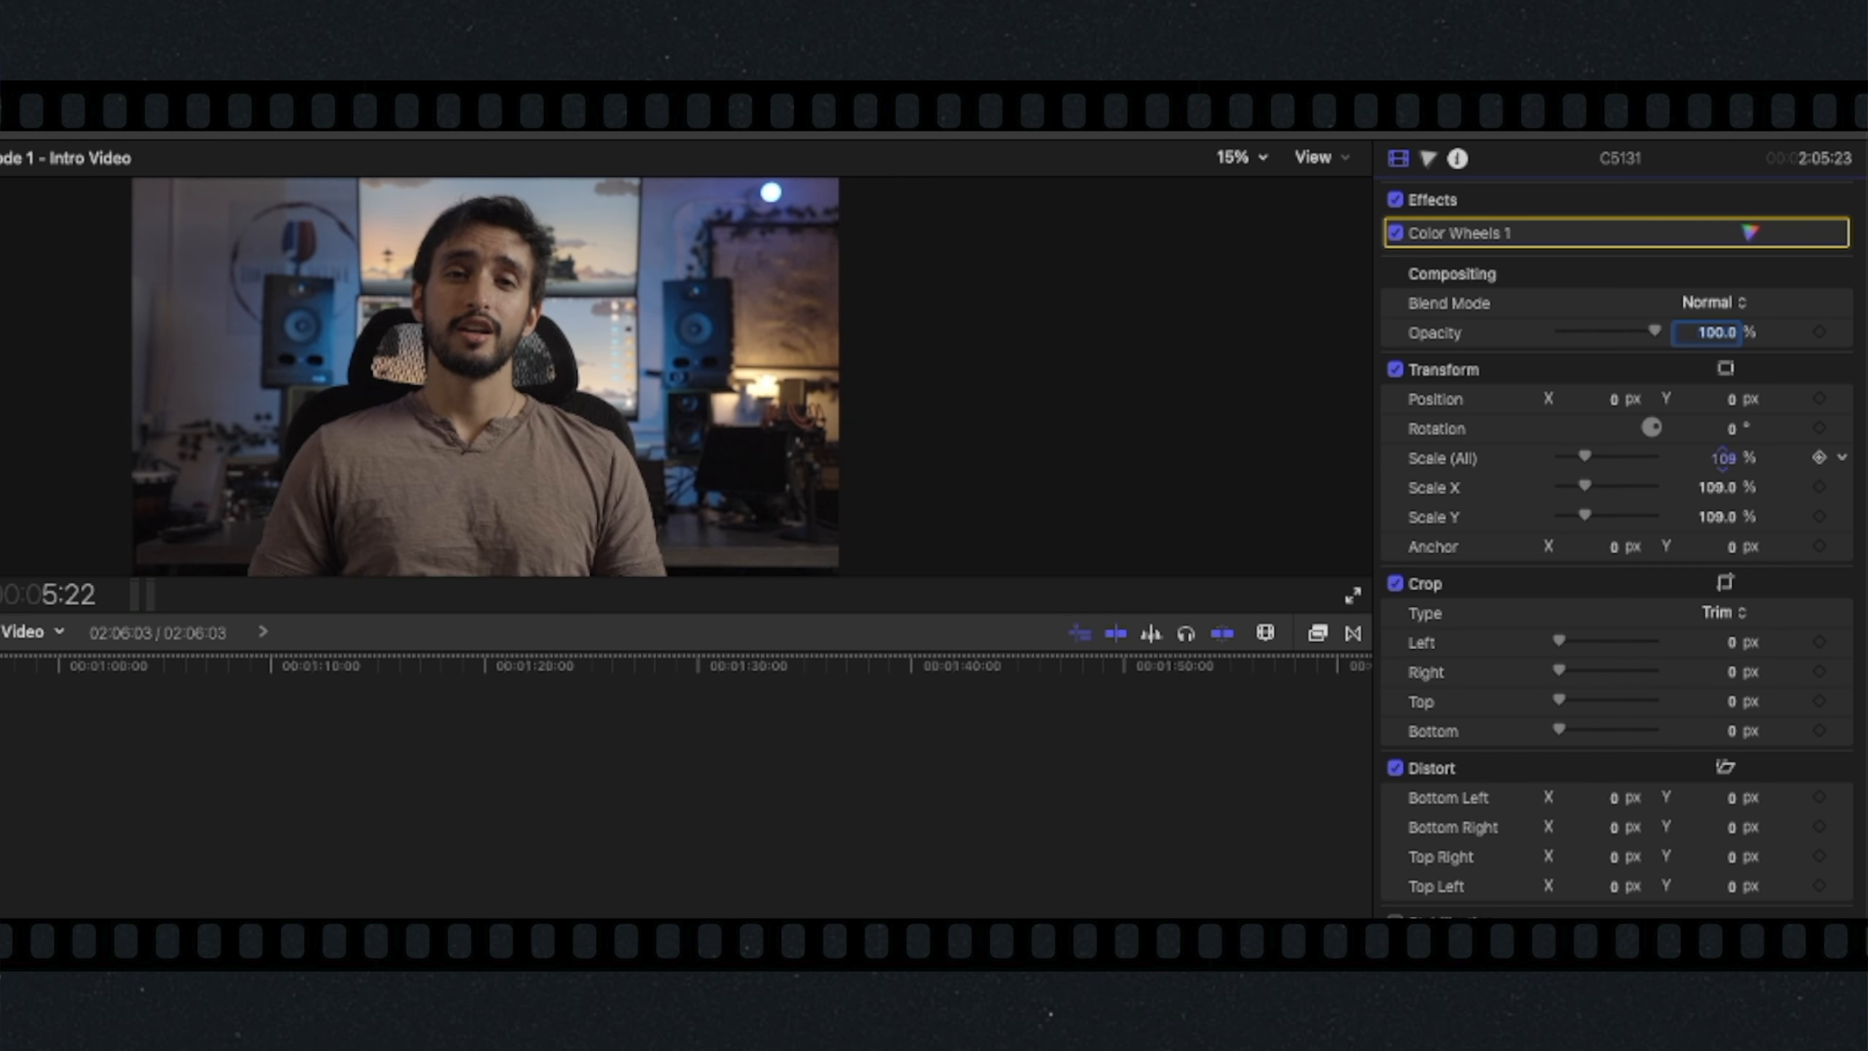
pyautogui.click(2, 736)
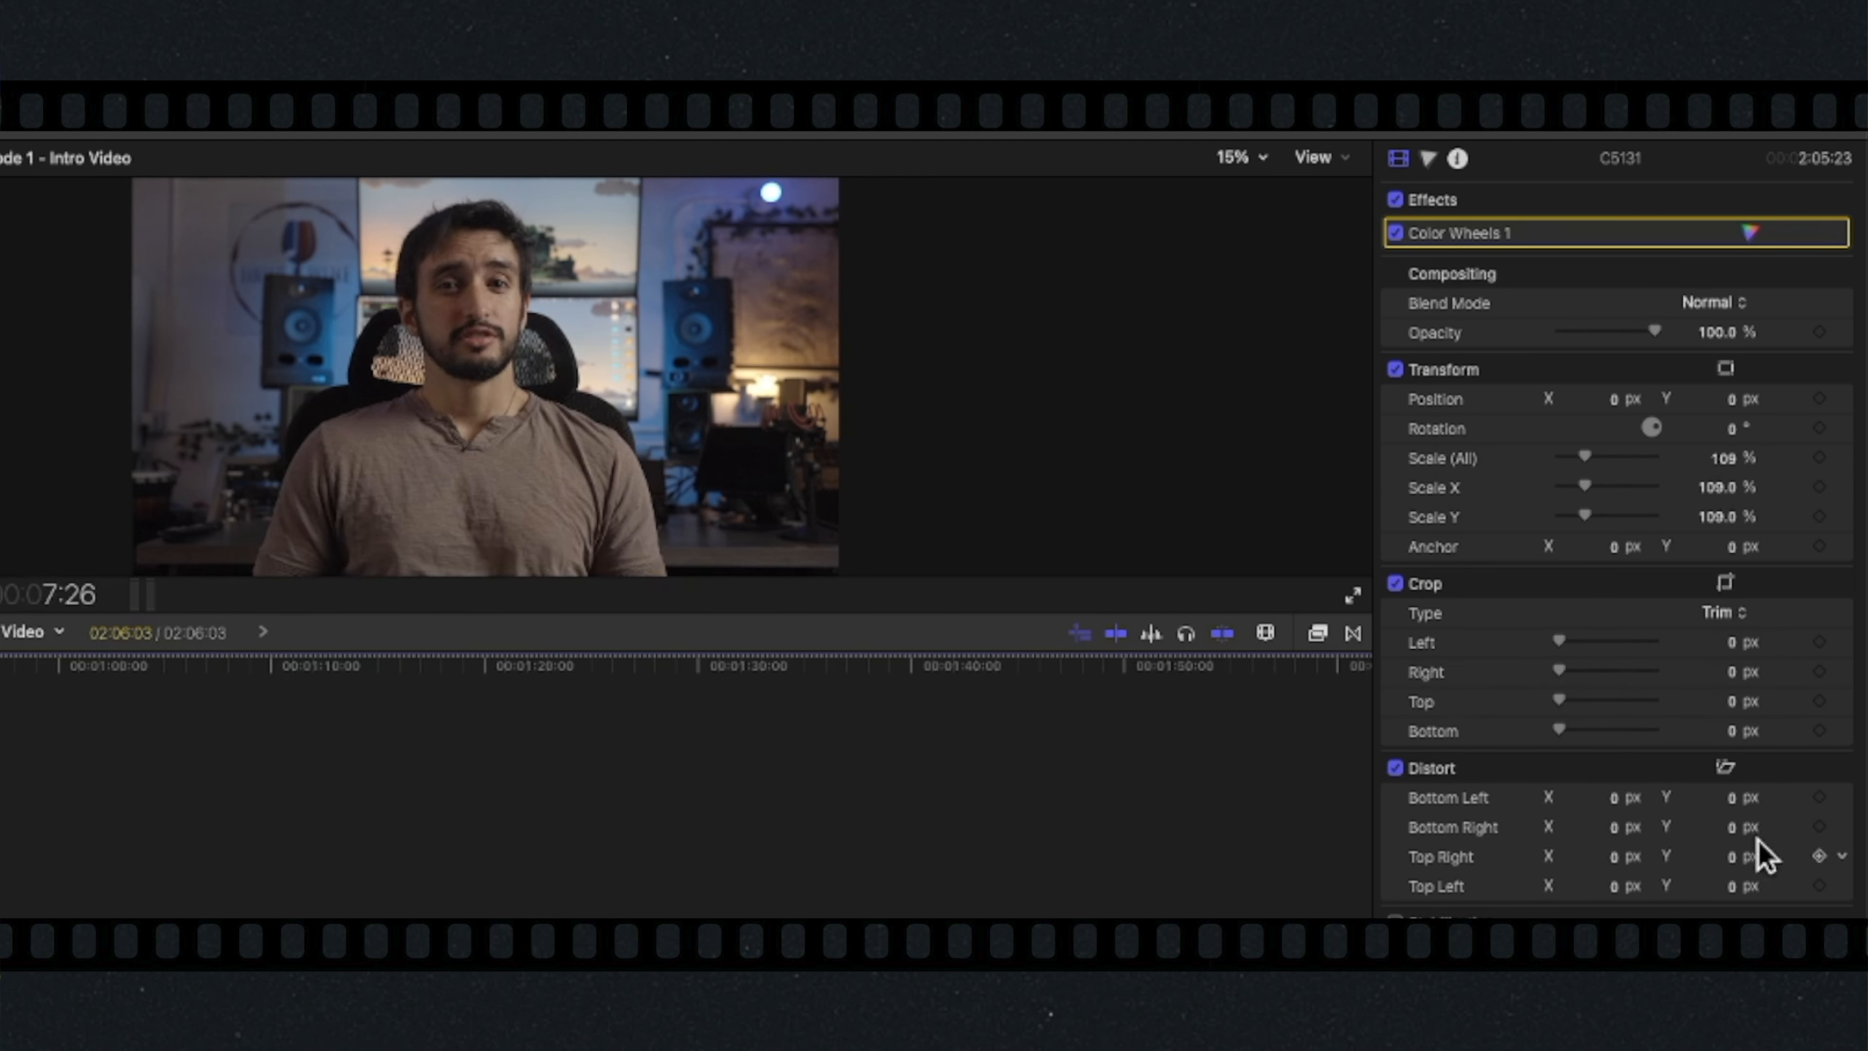
# - Display the horizon overlay in the viewer as a centering guide for positioning the clip
pyautogui.click(1728, 402)
pyautogui.click(1316, 158)
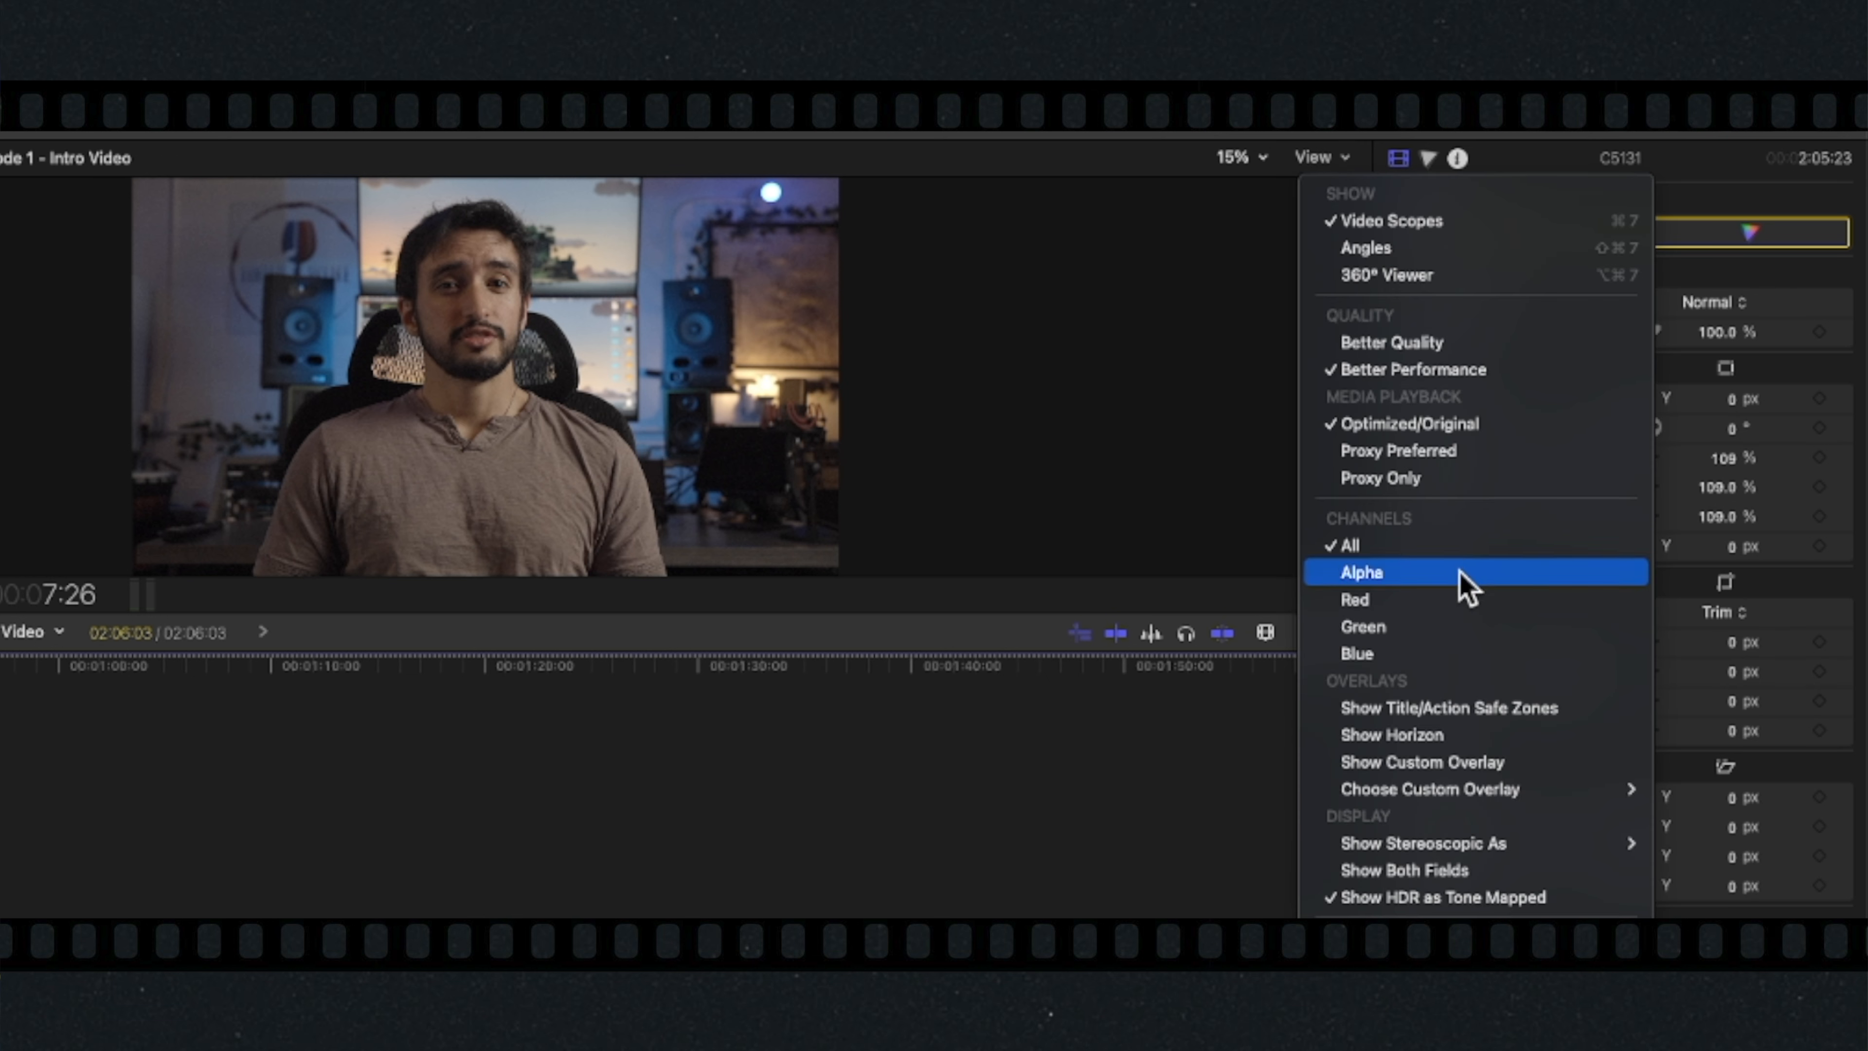
pyautogui.moveTo(1458, 791)
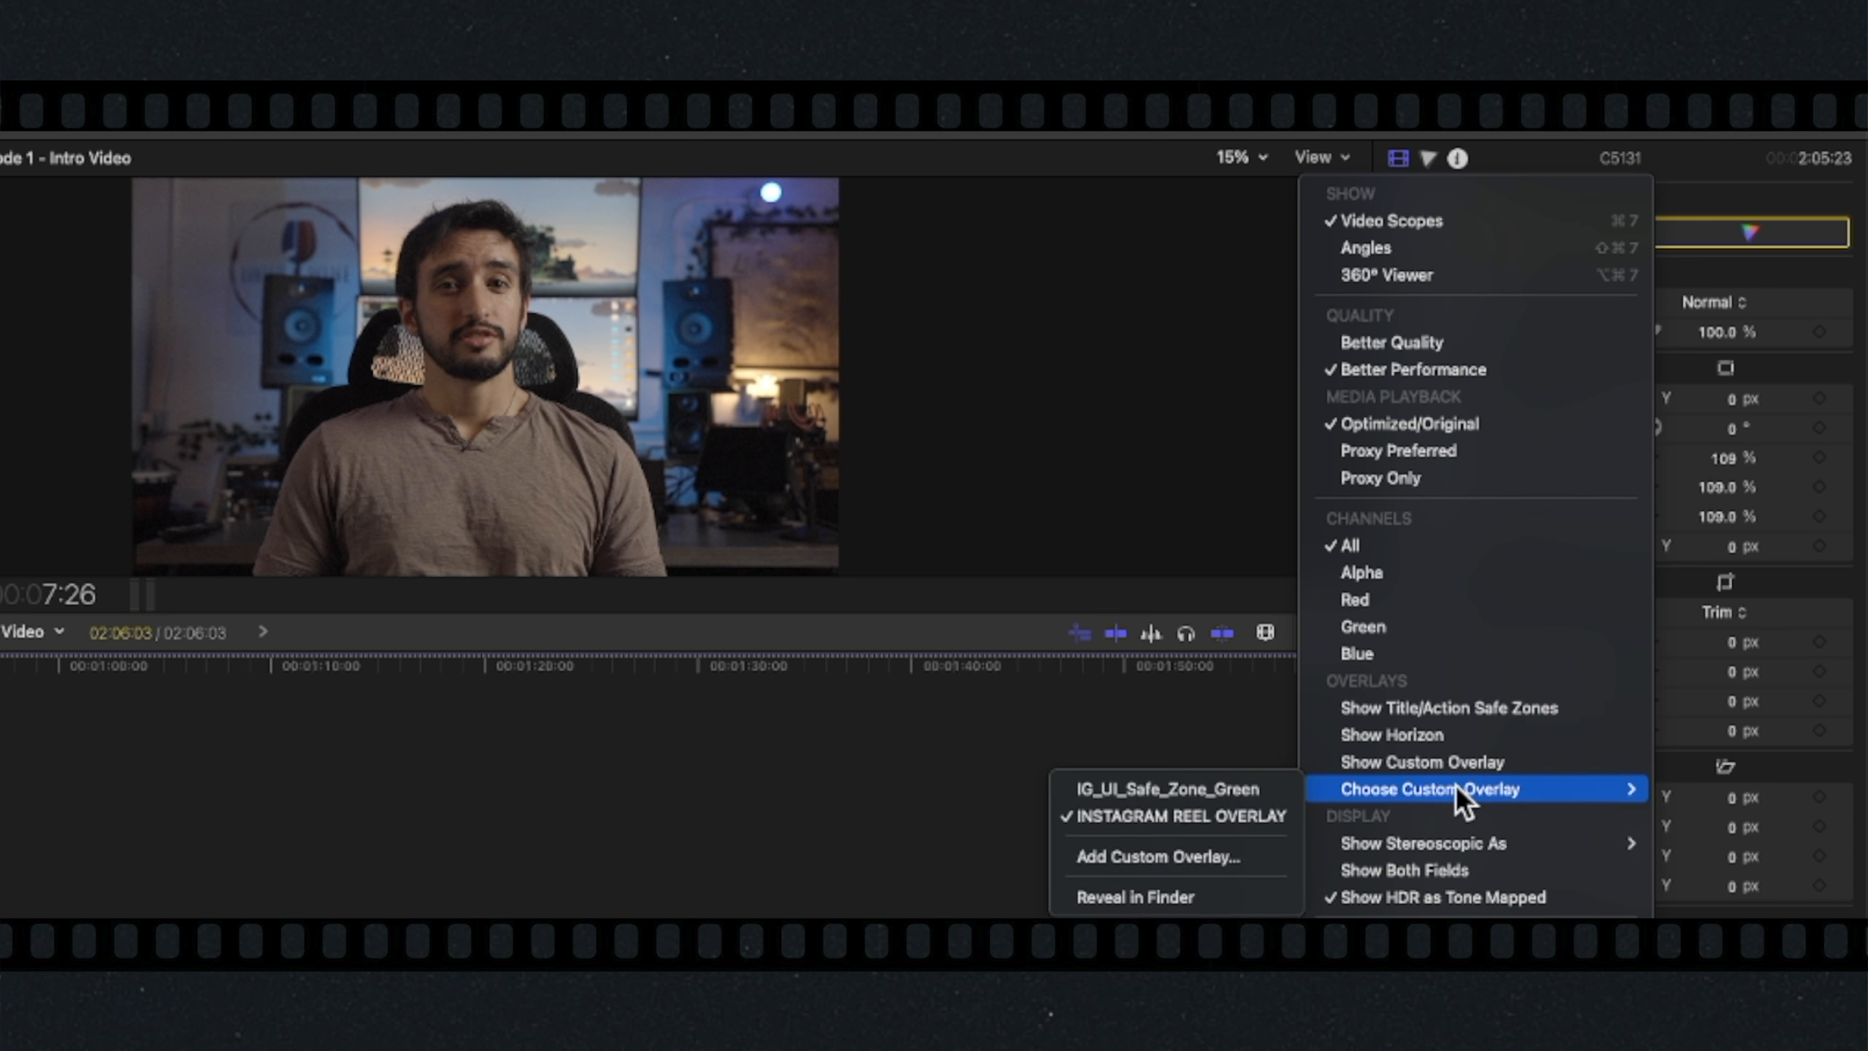
pyautogui.click(1450, 735)
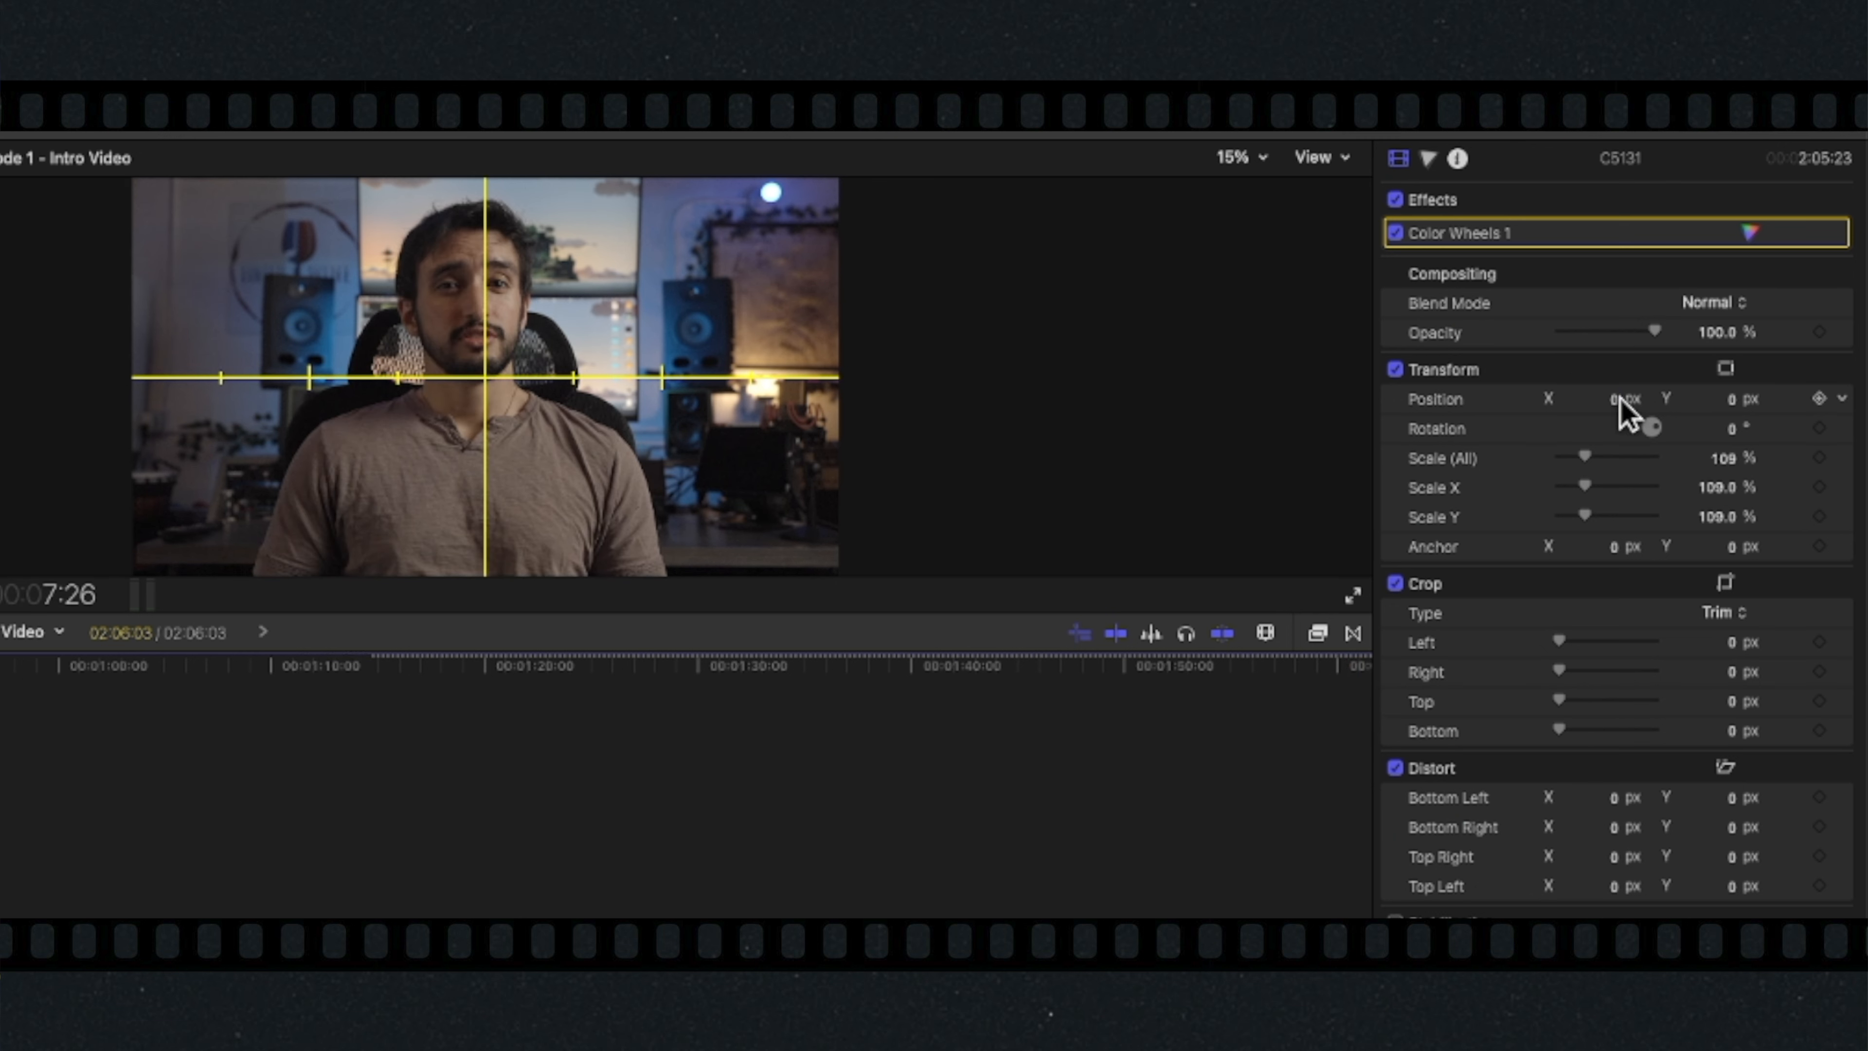
# - Set the C5131 clip's position to X -67.2 px and Y -52.2 px against the horizon guide, and hide the horizon overlay
pyautogui.moveTo(1614, 401)
pyautogui.mouseDown()
pyautogui.moveTo(1560, 400)
pyautogui.moveTo(1612, 399)
pyautogui.mouseUp()
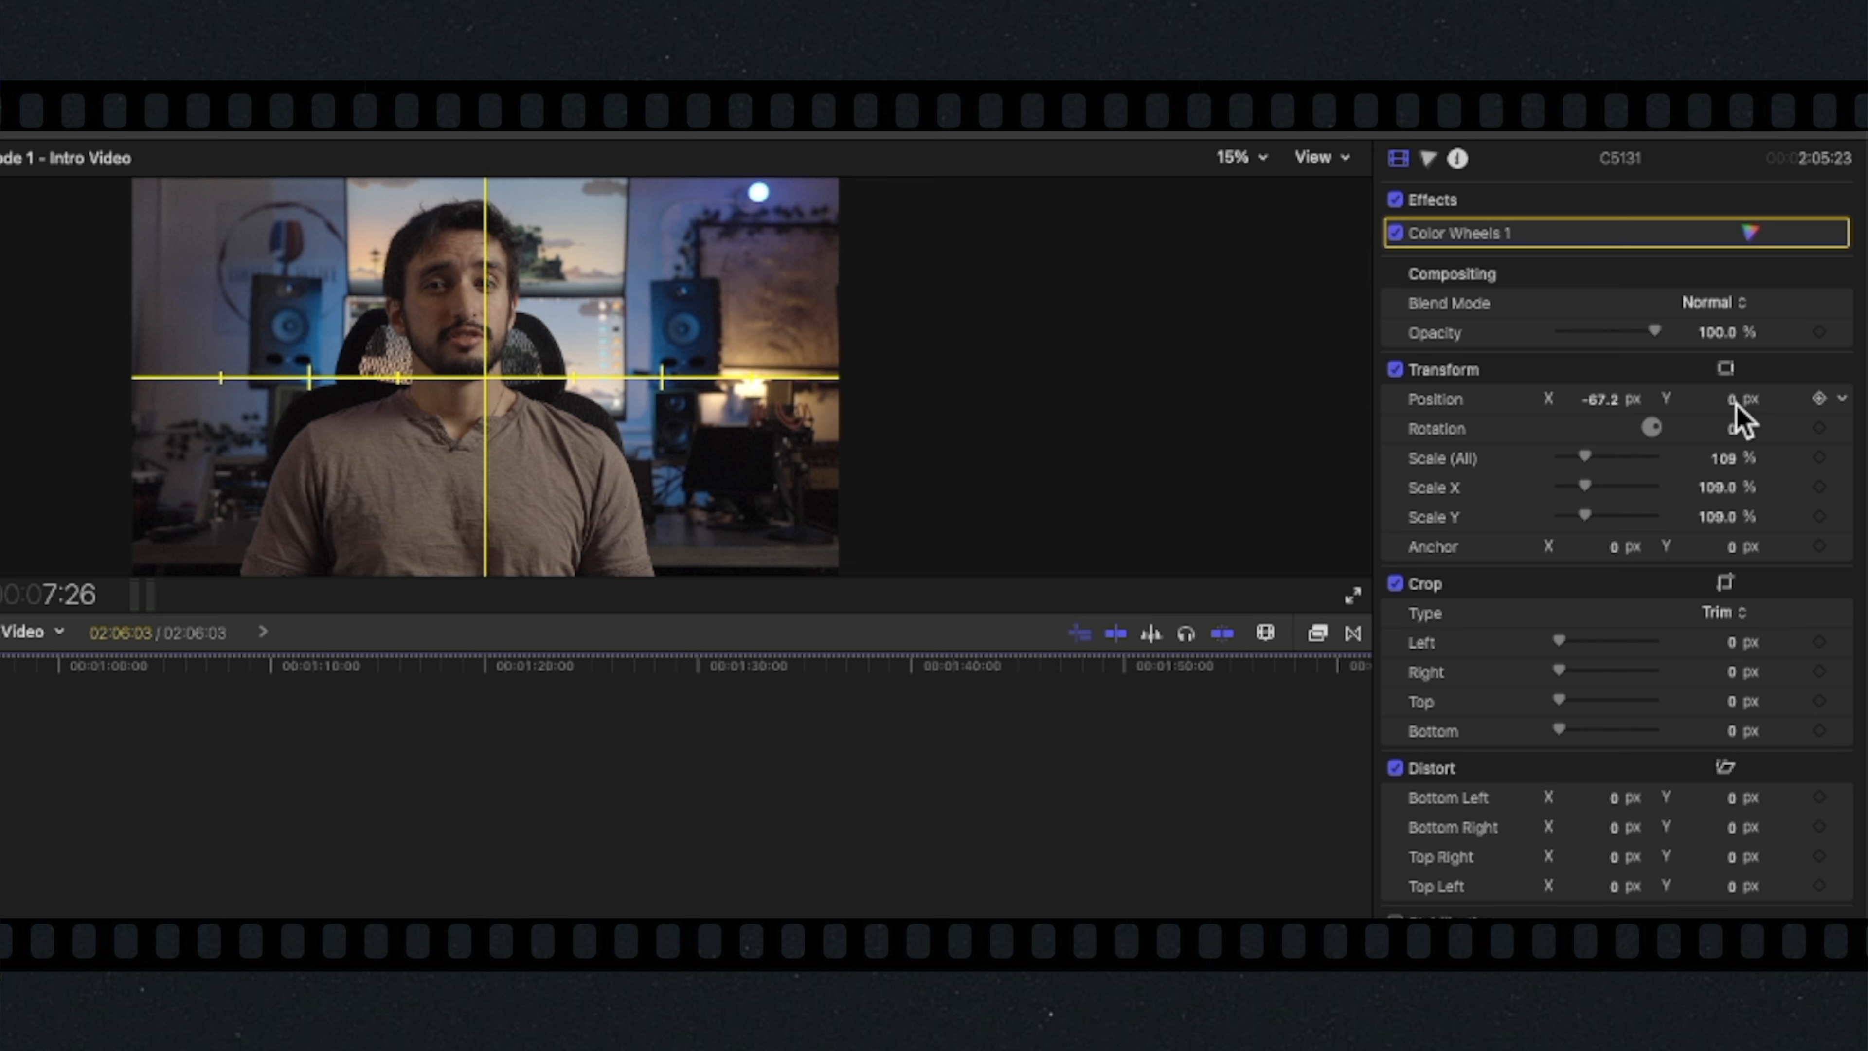
pyautogui.moveTo(1733, 399); pyautogui.dragTo(1733, 439)
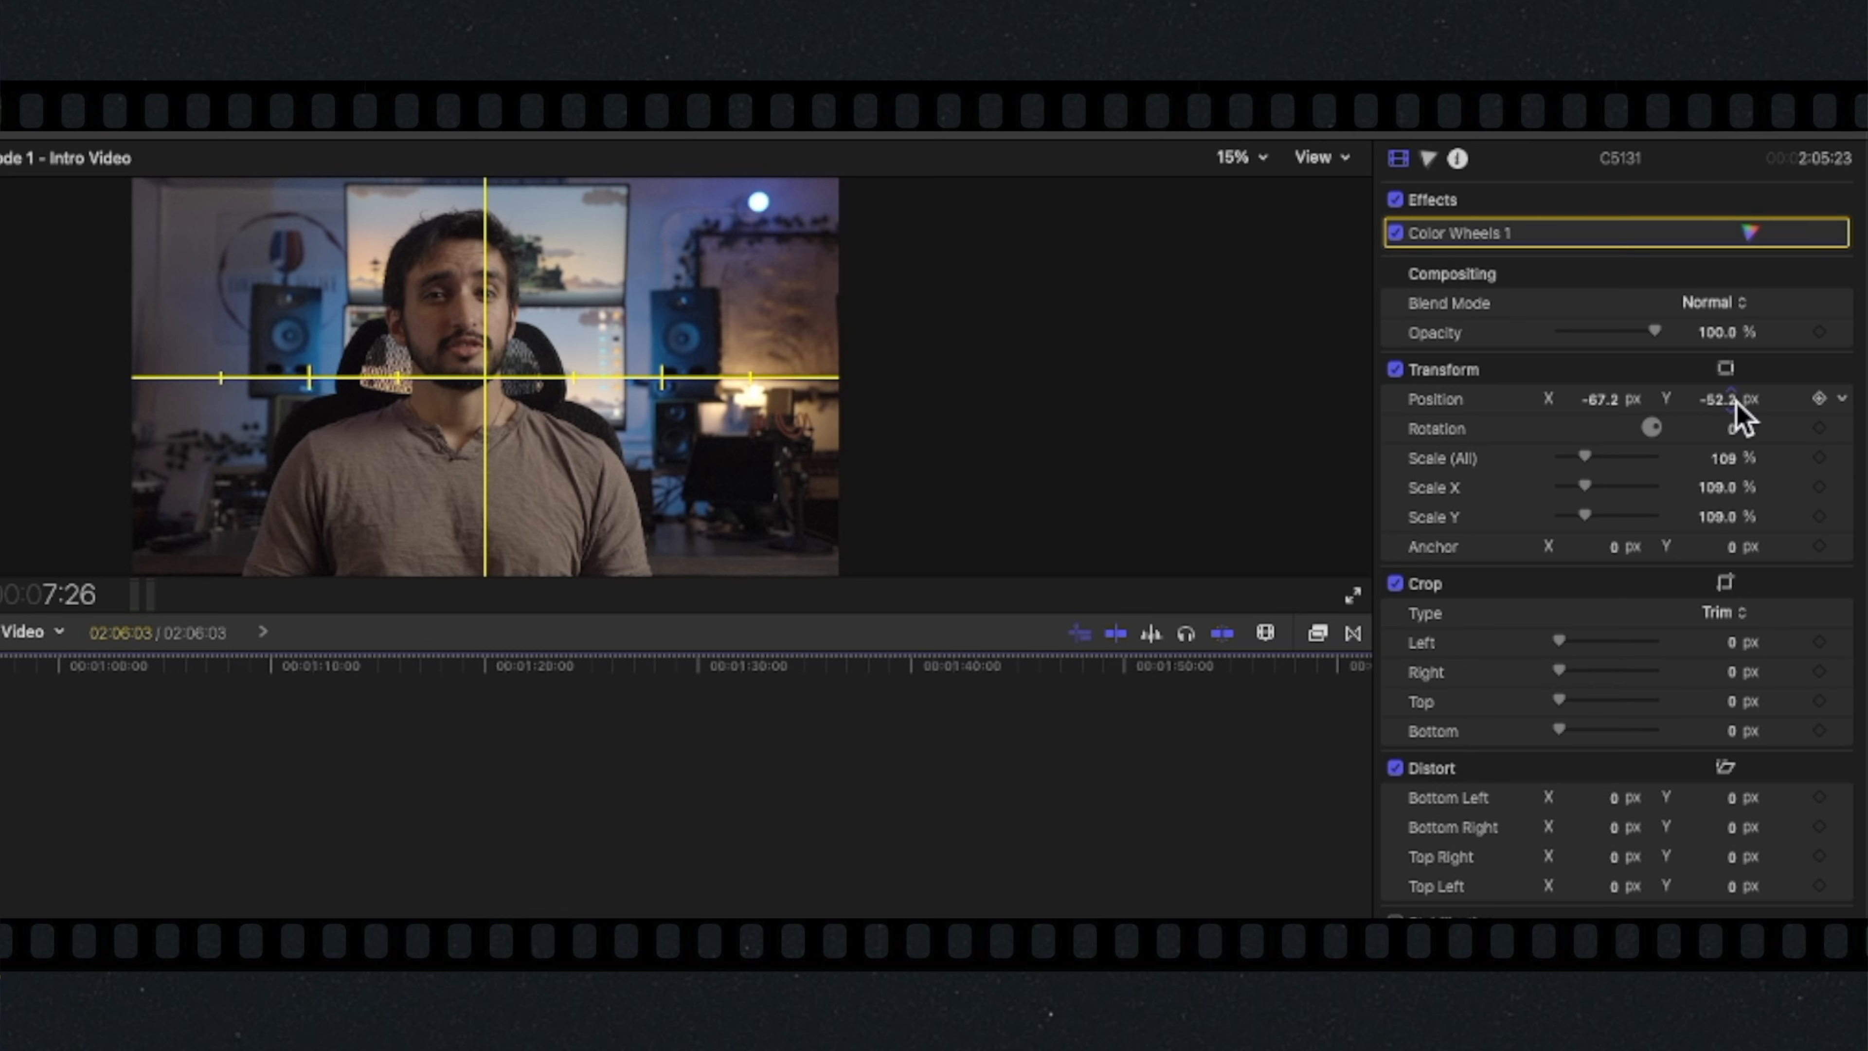
pyautogui.moveTo(1604, 401); pyautogui.dragTo(1625, 400)
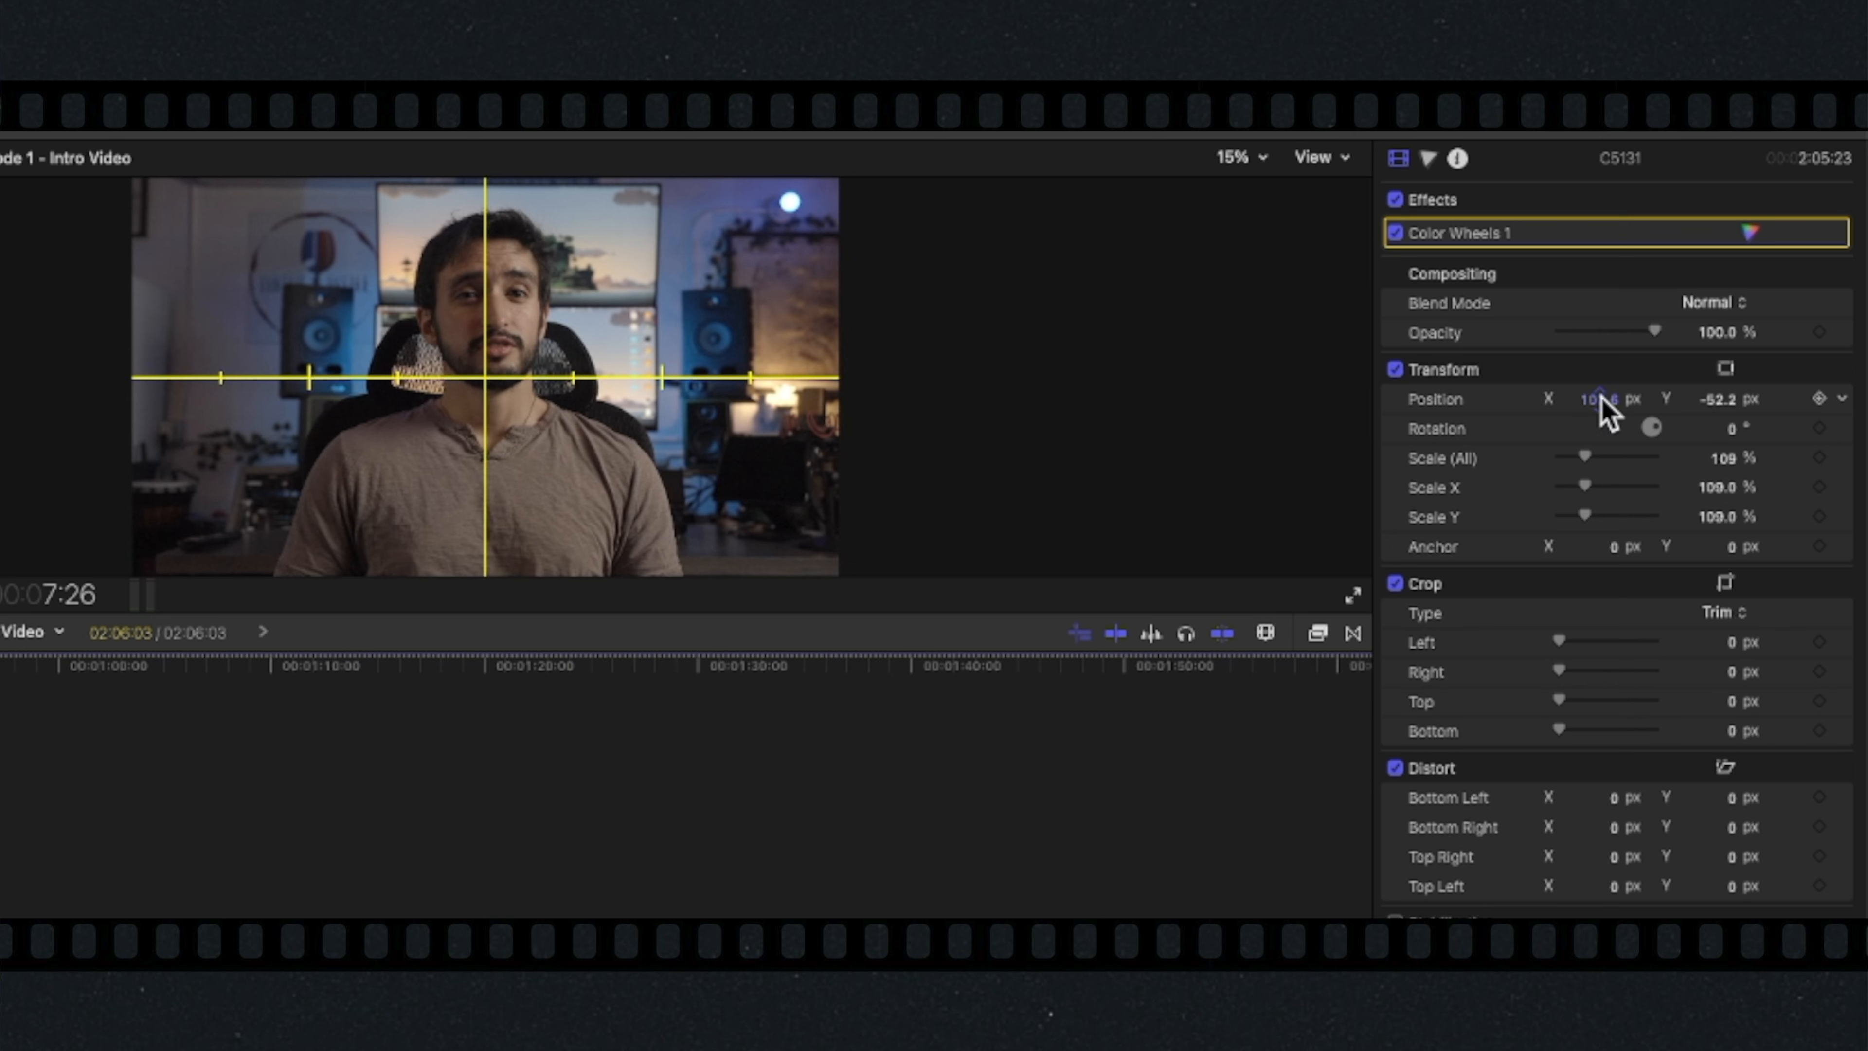
pyautogui.press('super+z')
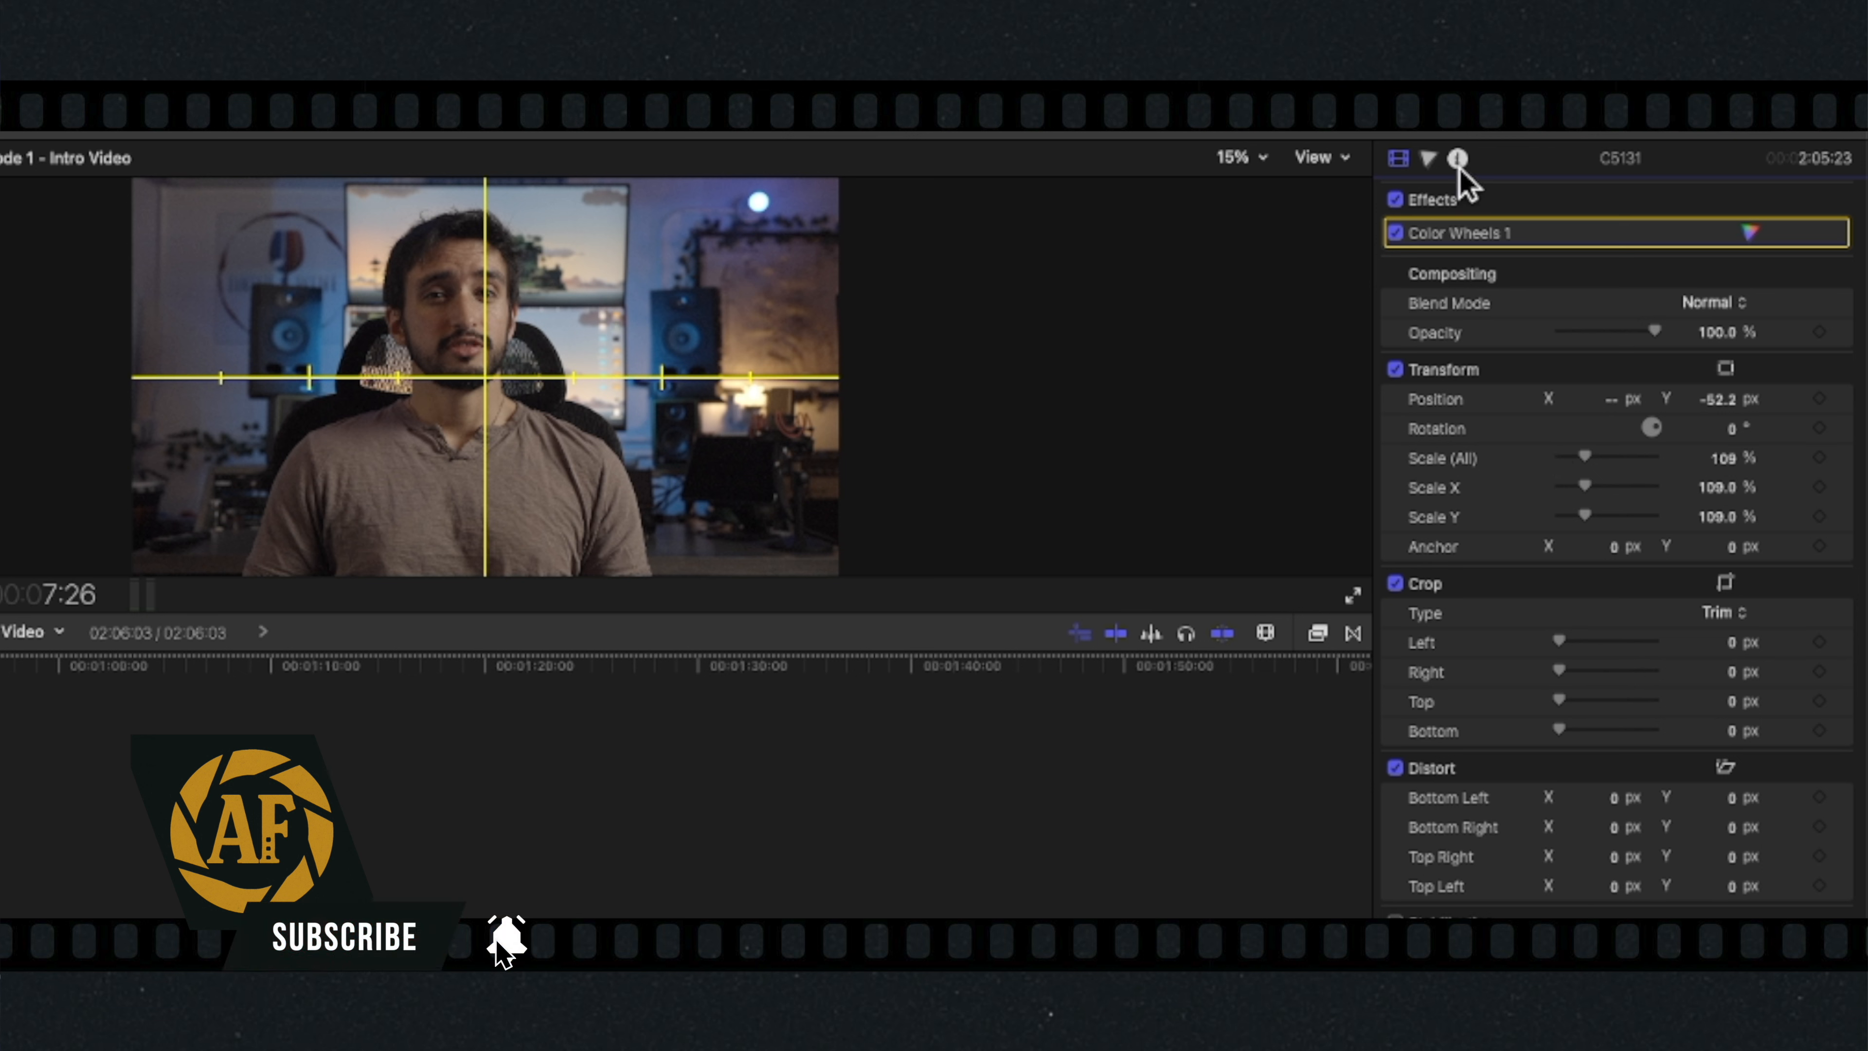
pyautogui.click(1323, 162)
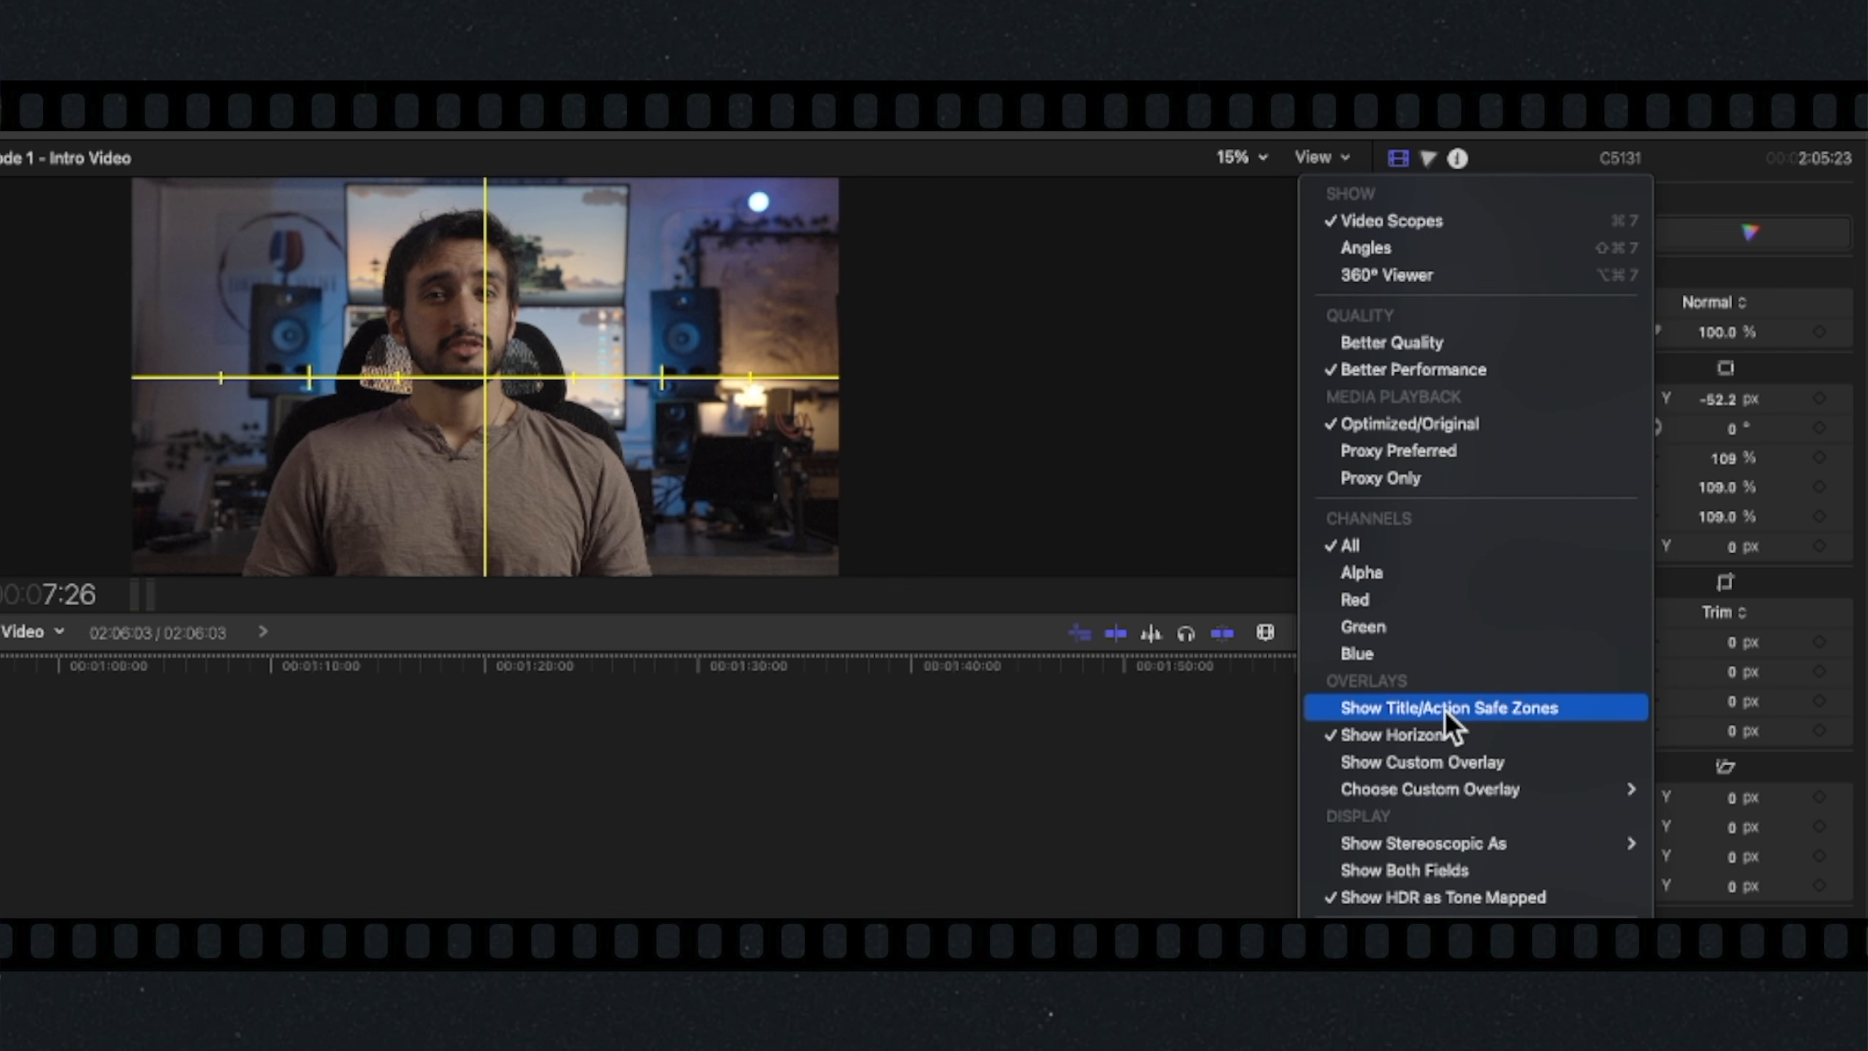
pyautogui.click(1441, 734)
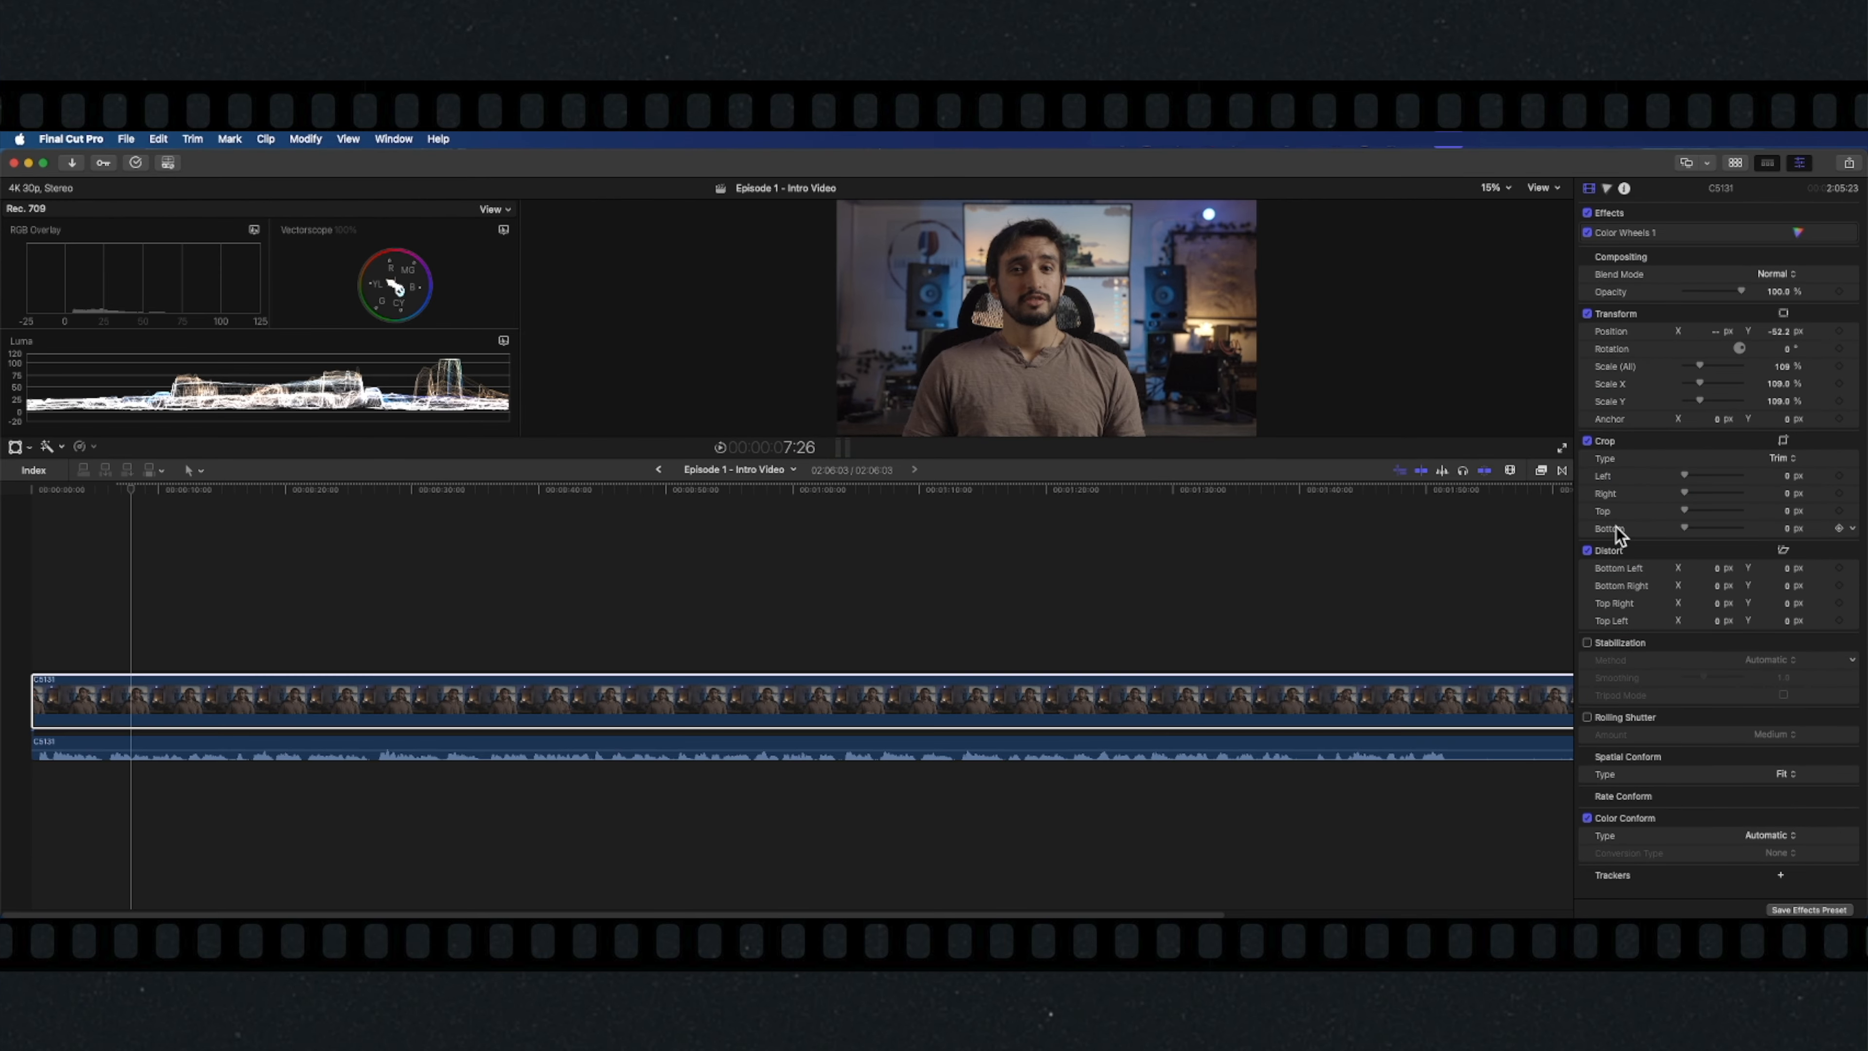